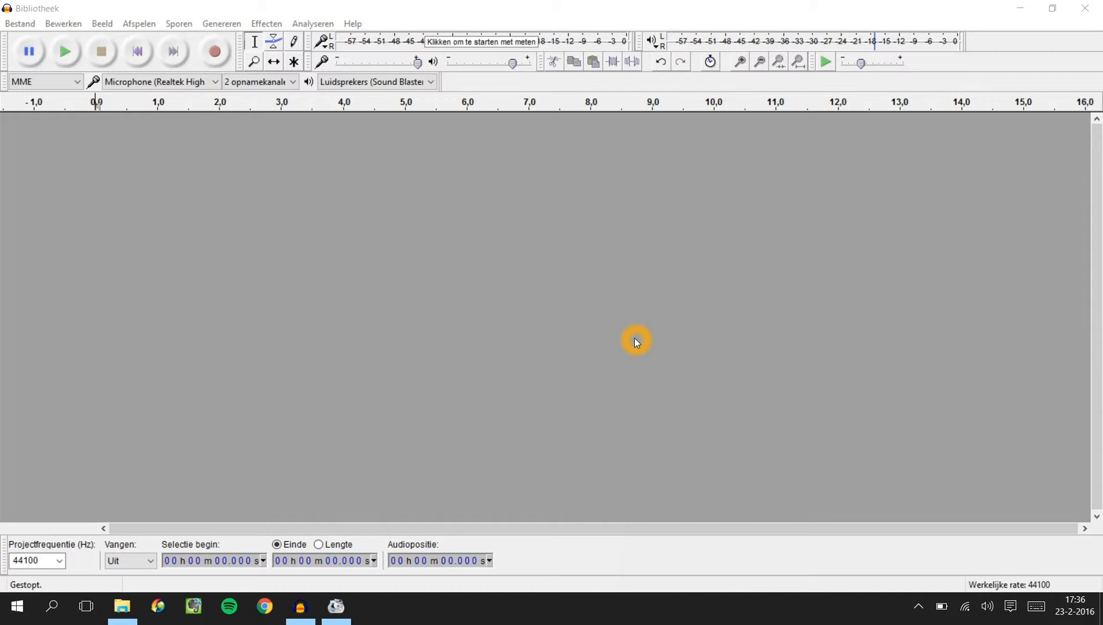
# Step: Switch to File Explorer to view the audio files in the geluid folder, and return to Audacity
pyautogui.click(123, 608)
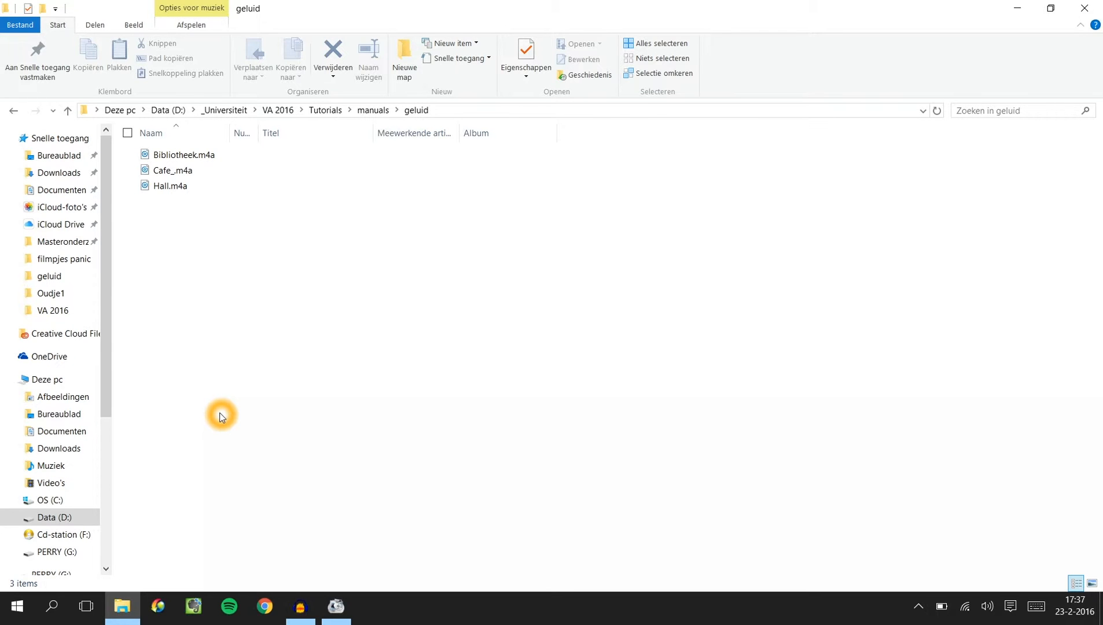
pyautogui.click(173, 155)
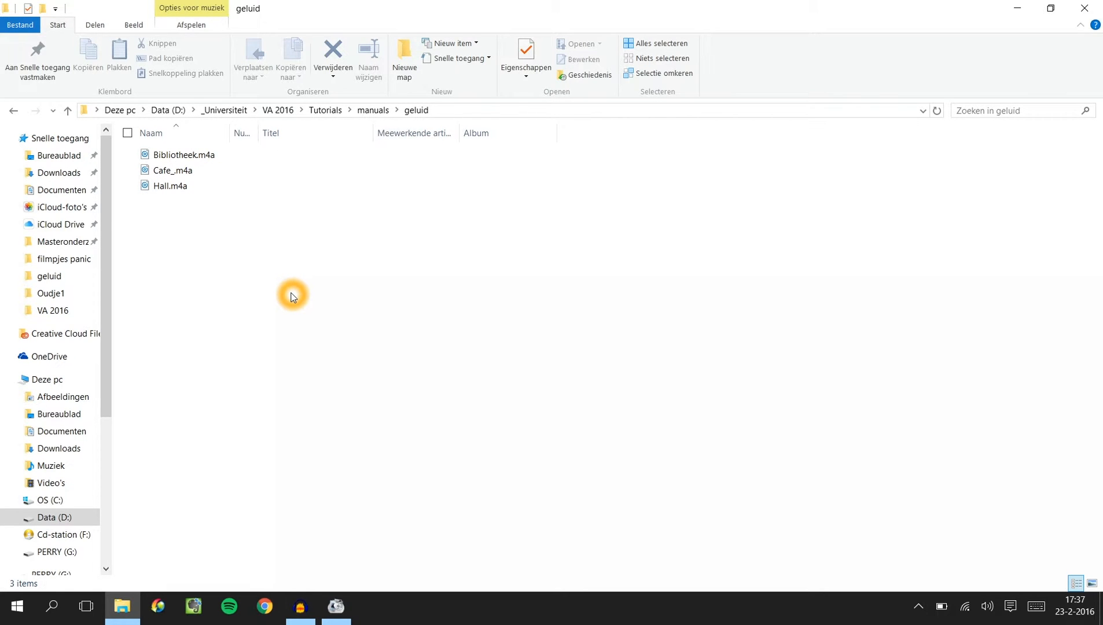
pyautogui.click(311, 607)
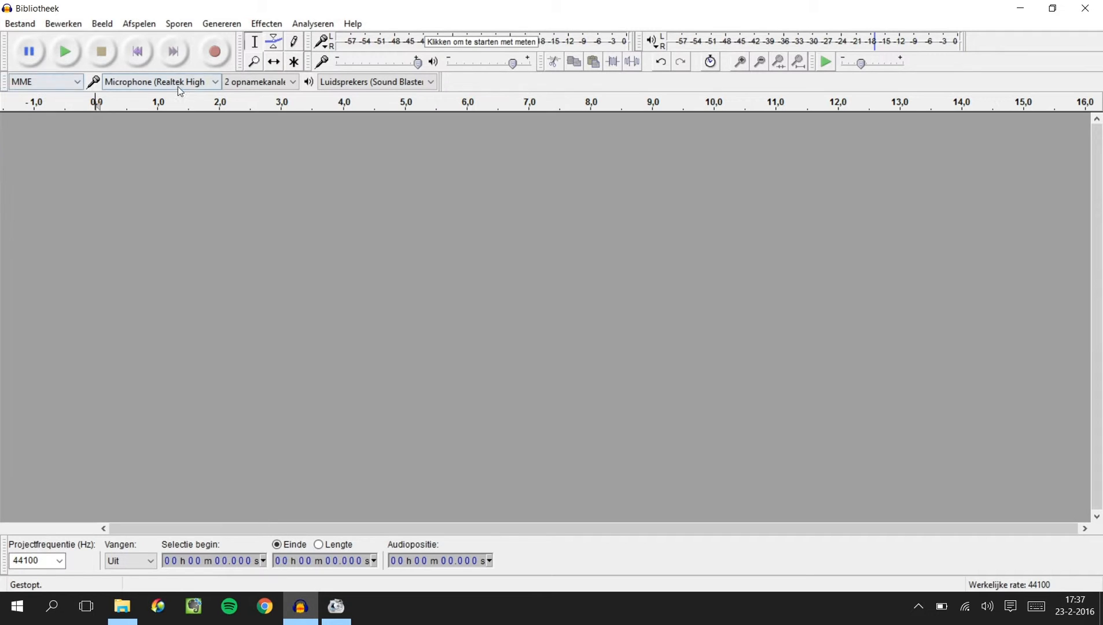
pyautogui.click(198, 72)
pyautogui.click(669, 79)
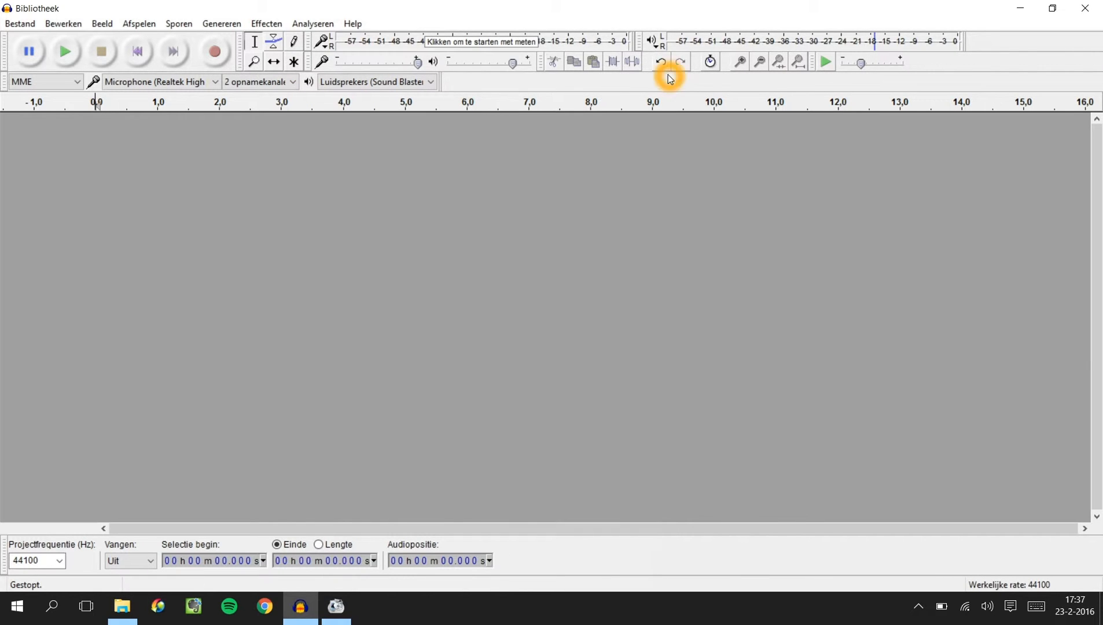
pyautogui.click(580, 243)
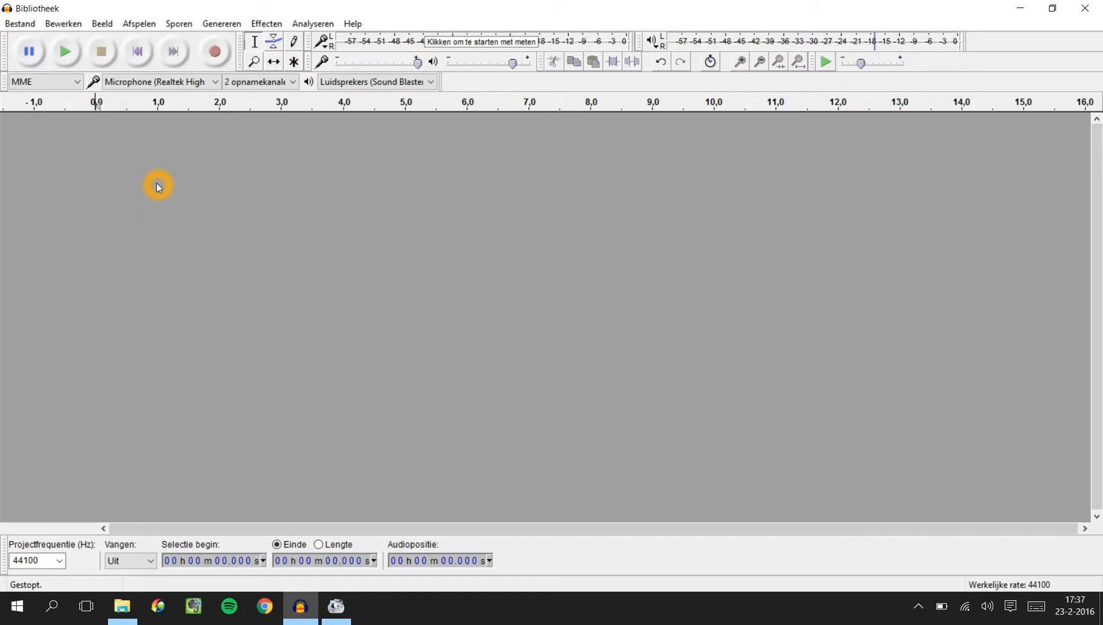
# Step: Import the audio file Bibliotheek.m4a from the geluid folder into the project
pyautogui.click(36, 28)
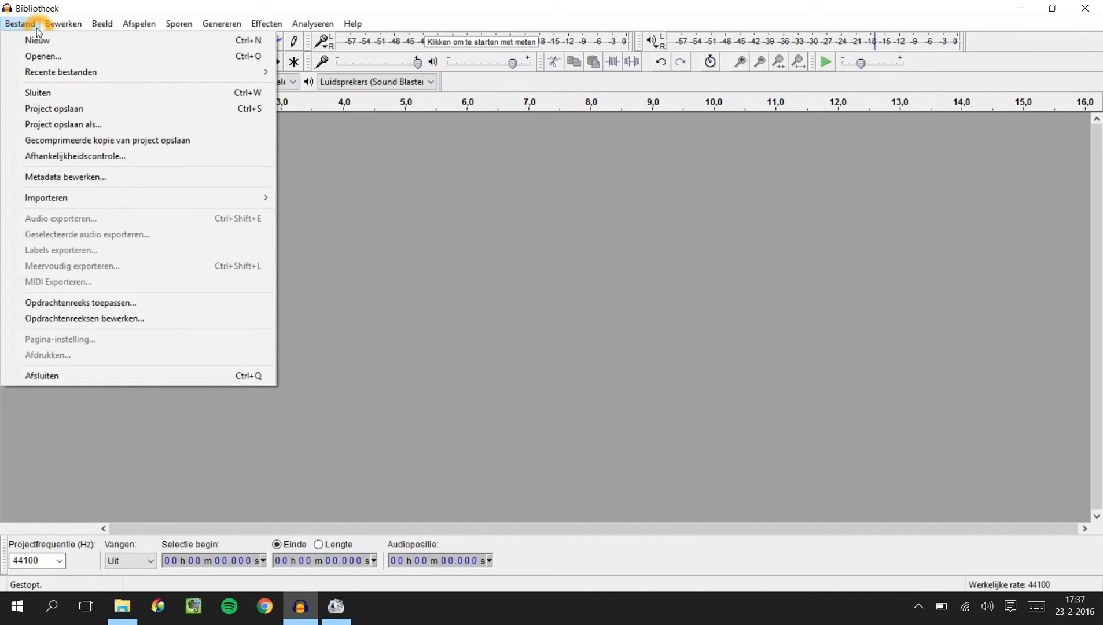
pyautogui.click(48, 215)
pyautogui.click(52, 202)
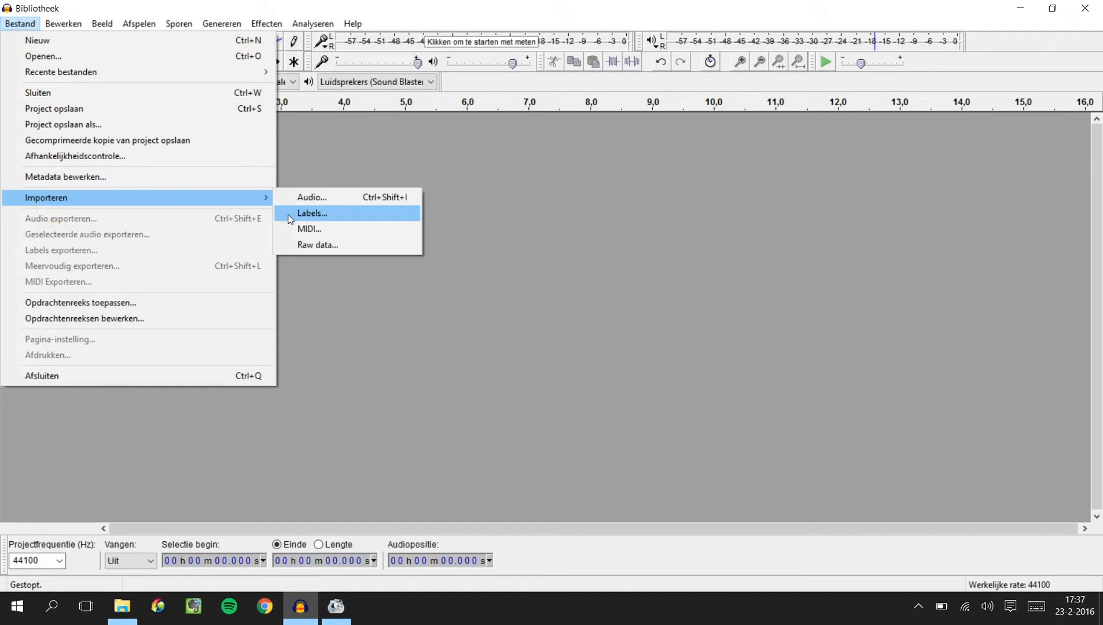
pyautogui.click(304, 198)
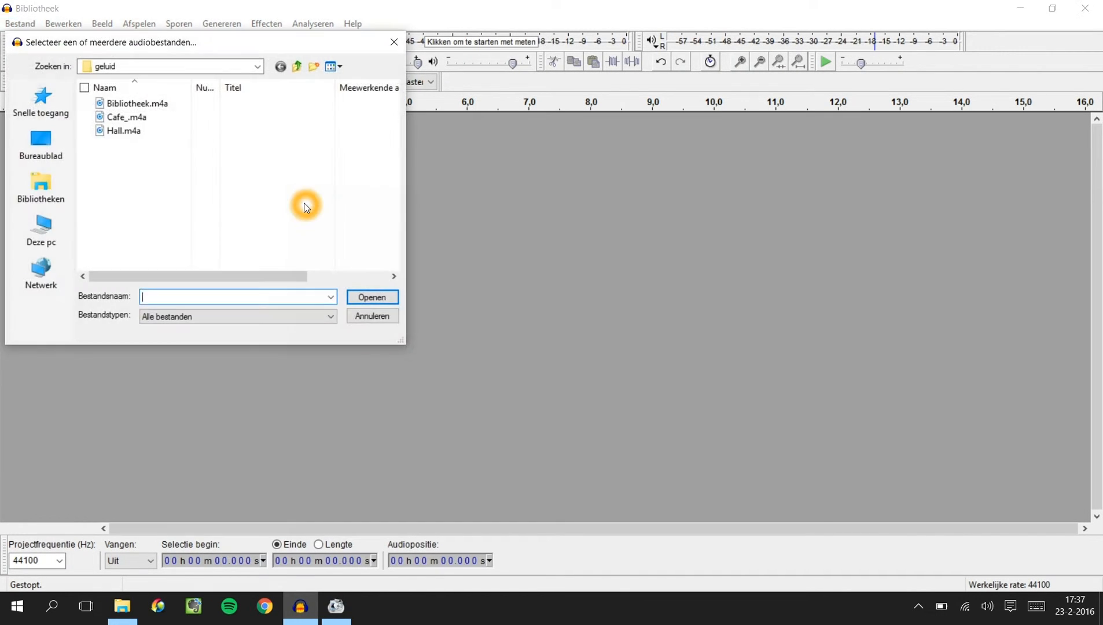
pyautogui.click(392, 209)
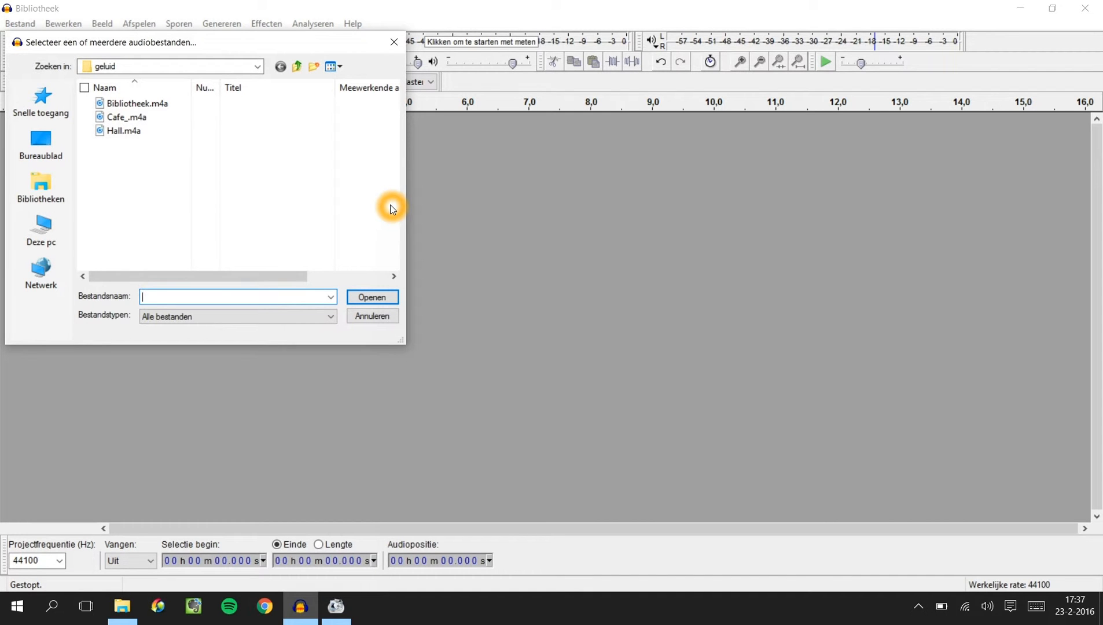
pyautogui.click(136, 172)
pyautogui.click(172, 129)
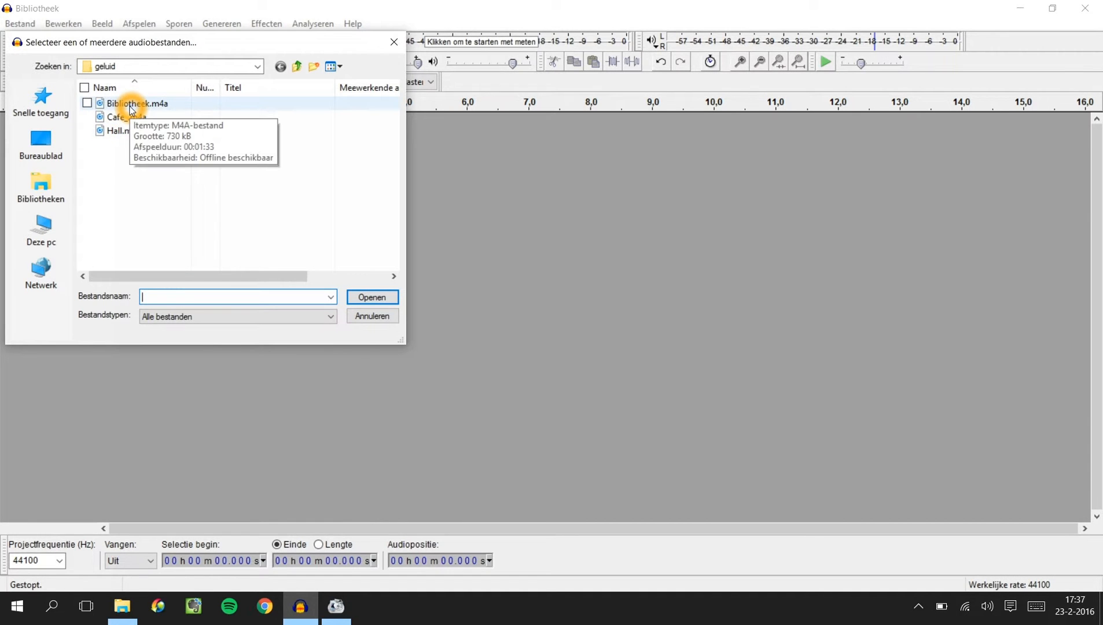
pyautogui.doubleClick(132, 108)
# Step: Play the opening of the Bibliotheek track and raise the track's gain slightly
pyautogui.press('space')
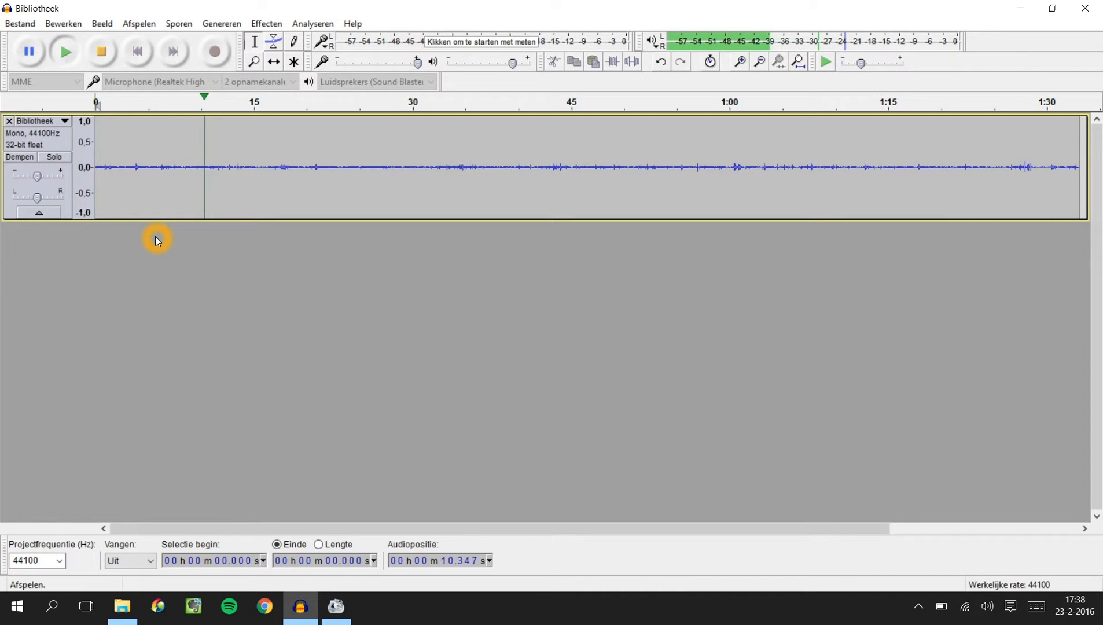
pyautogui.click(100, 58)
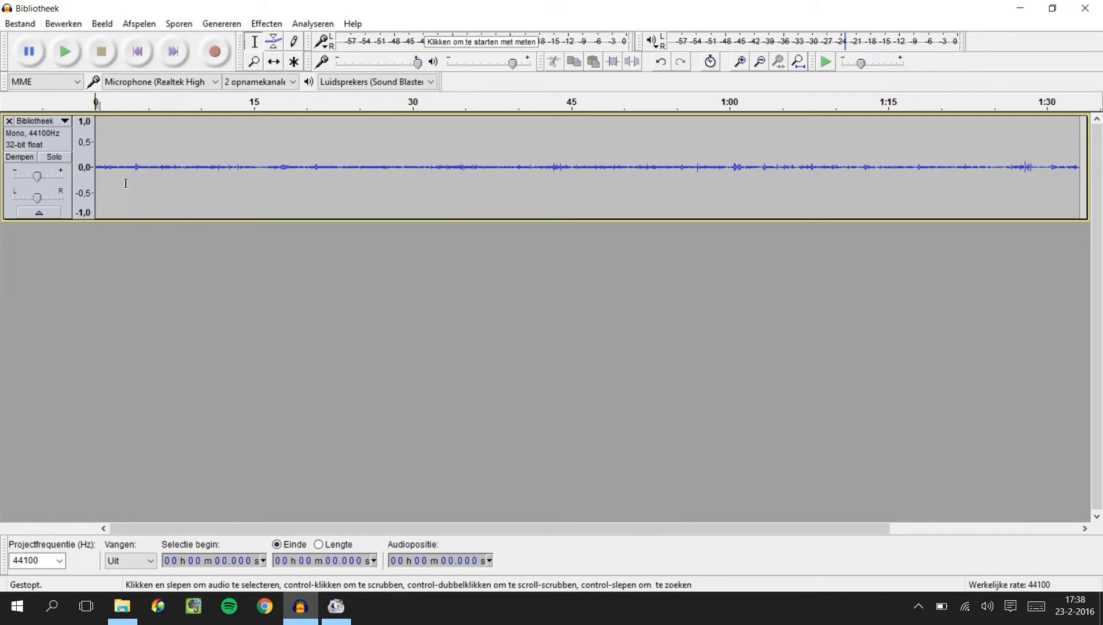
pyautogui.click(39, 182)
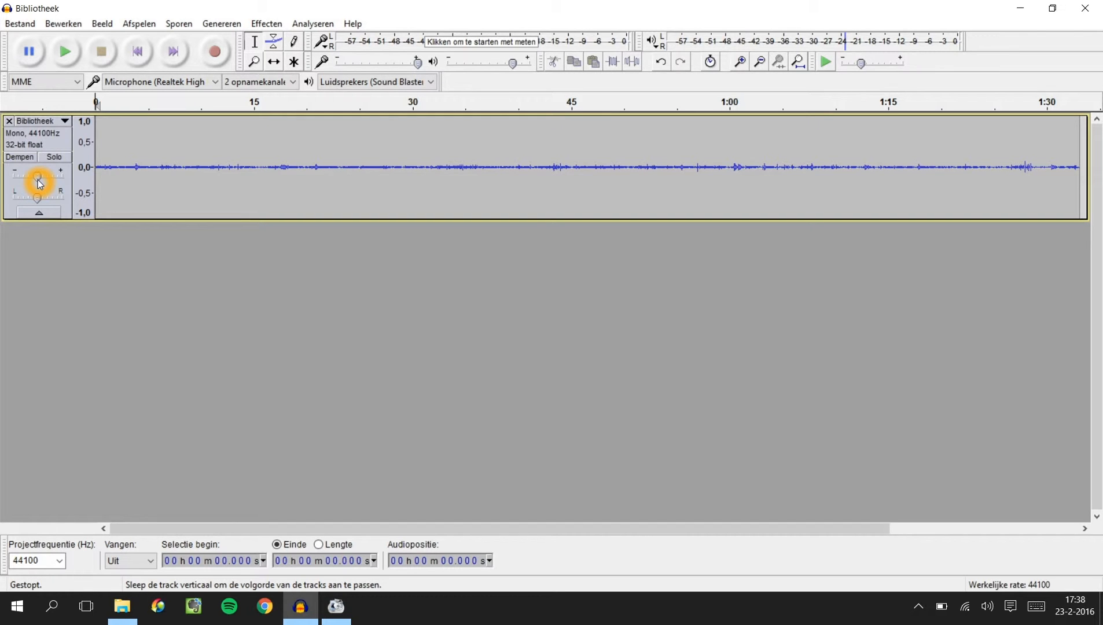
pyautogui.moveTo(39, 181); pyautogui.dragTo(46, 183)
pyautogui.click(77, 228)
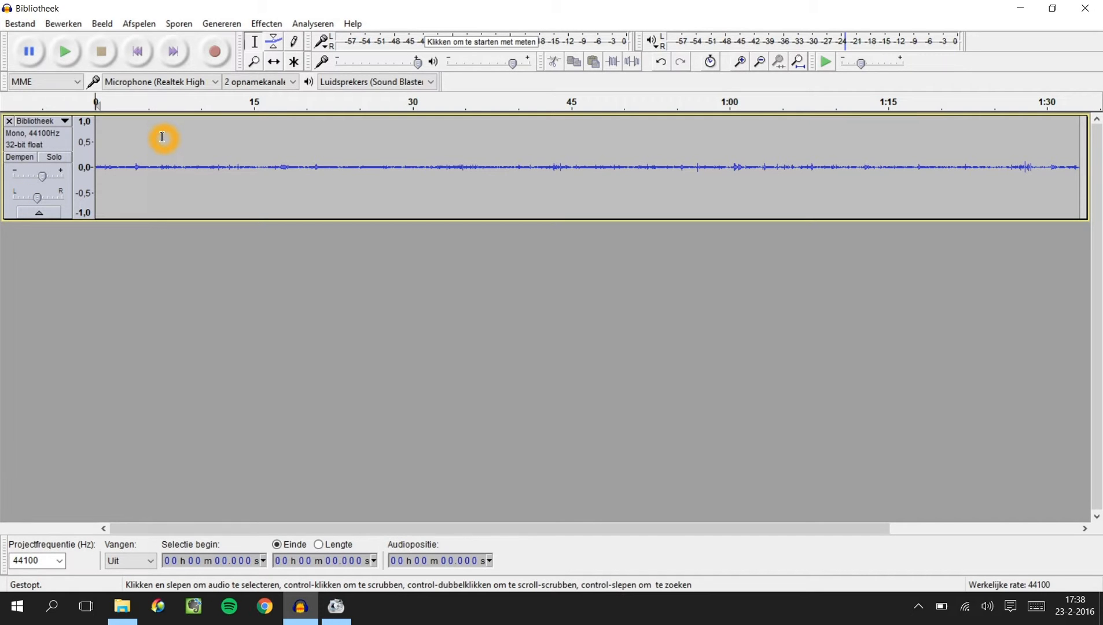
# Step: Listen to the track from the start and to short samples from about 50 s, 40 s, 1:13, 1:05 and 57 s
pyautogui.press('space')
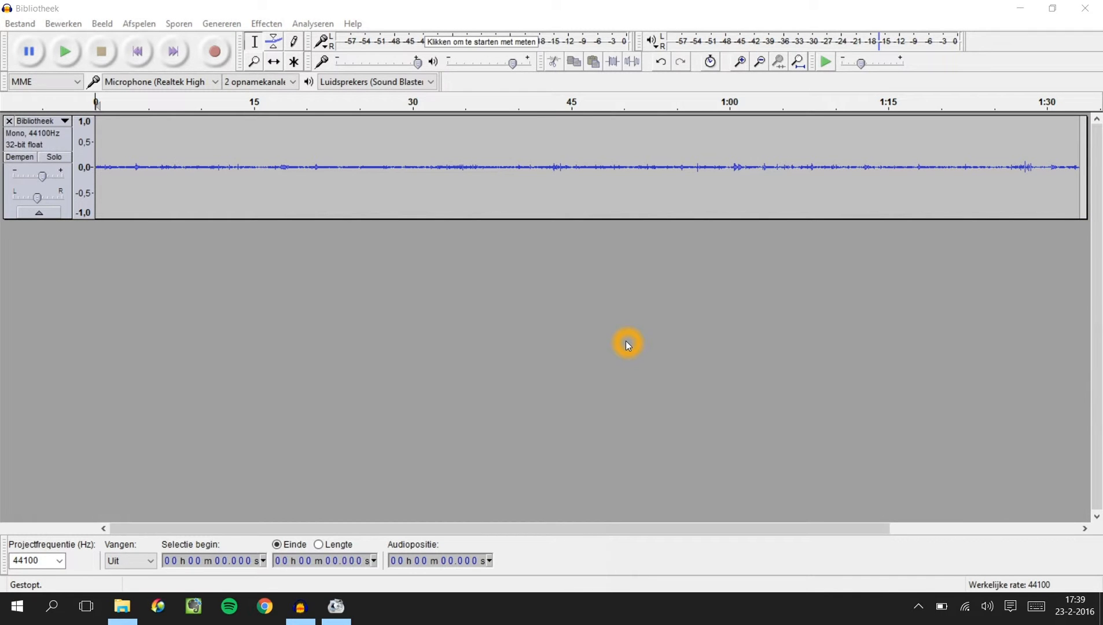
pyautogui.click(656, 122)
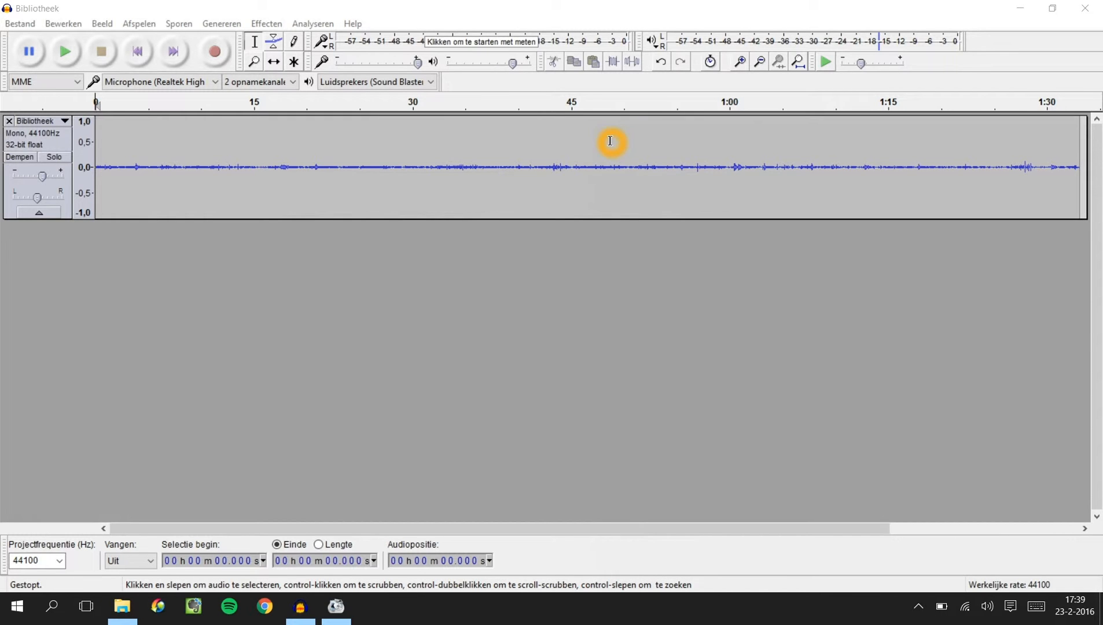
pyautogui.click(672, 129)
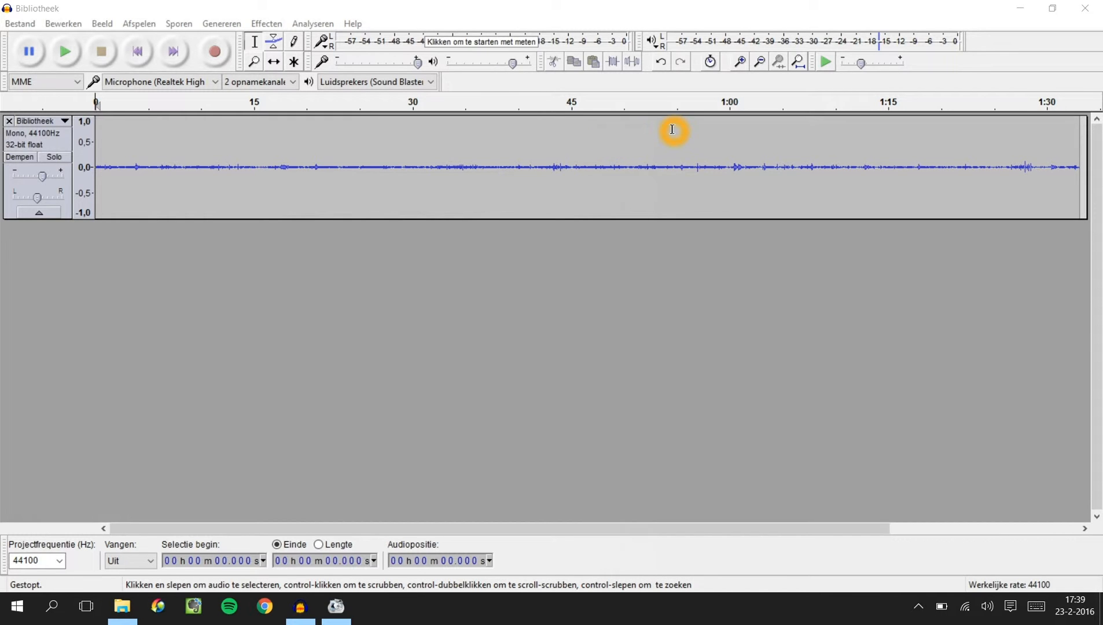
pyautogui.click(625, 139)
pyautogui.press('space')
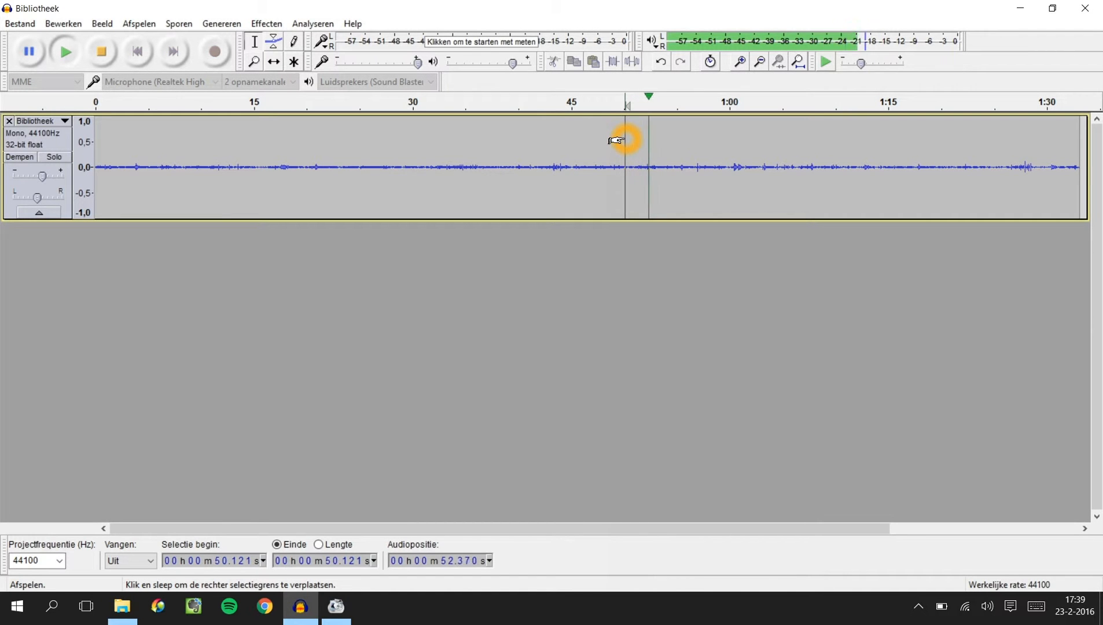
pyautogui.press('space')
pyautogui.click(520, 151)
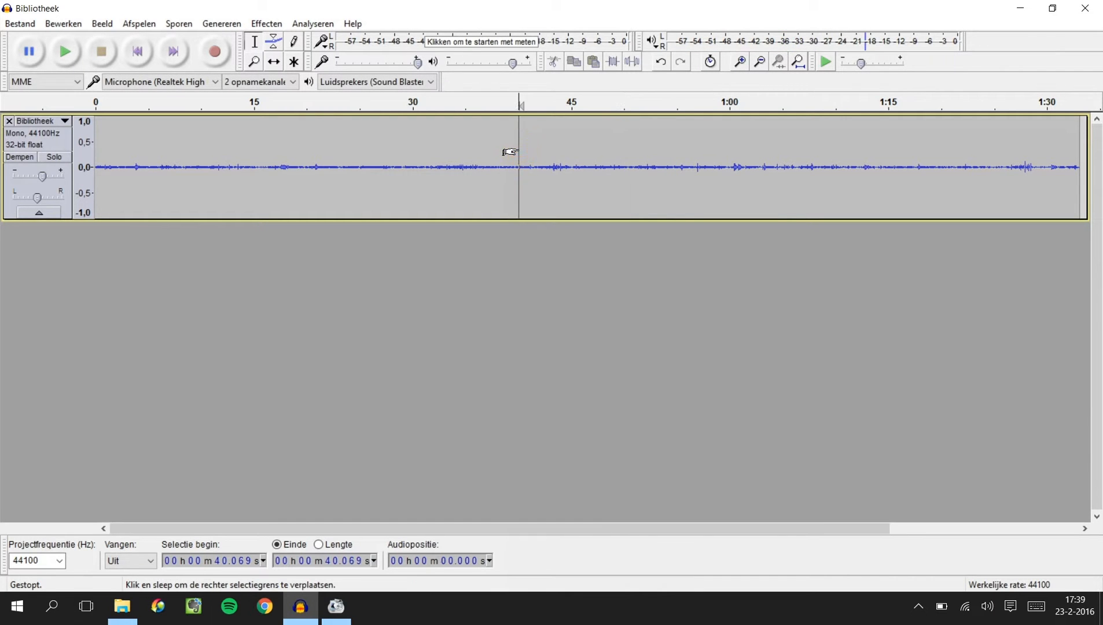
pyautogui.press('space')
pyautogui.press('space')
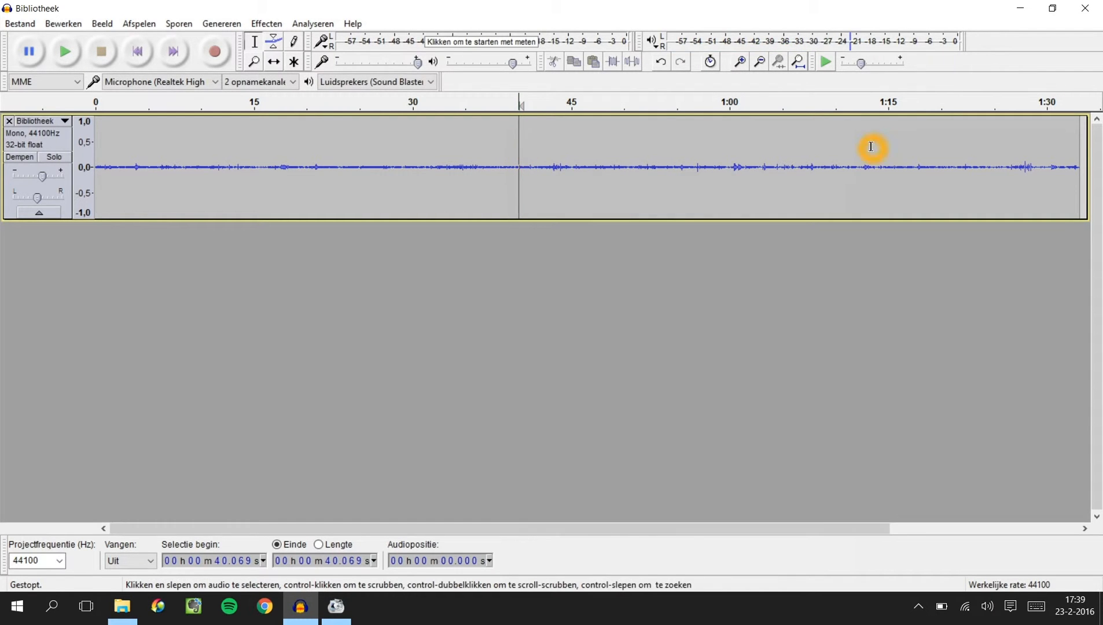
pyautogui.click(871, 146)
pyautogui.press('space')
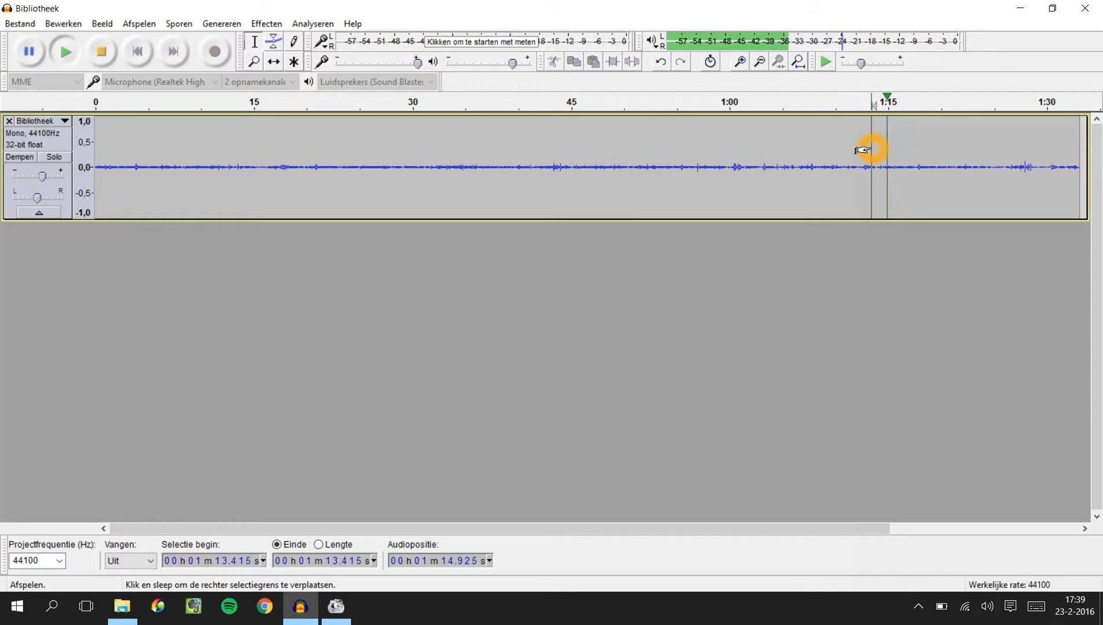
pyautogui.press('space')
pyautogui.click(779, 149)
pyautogui.press('space')
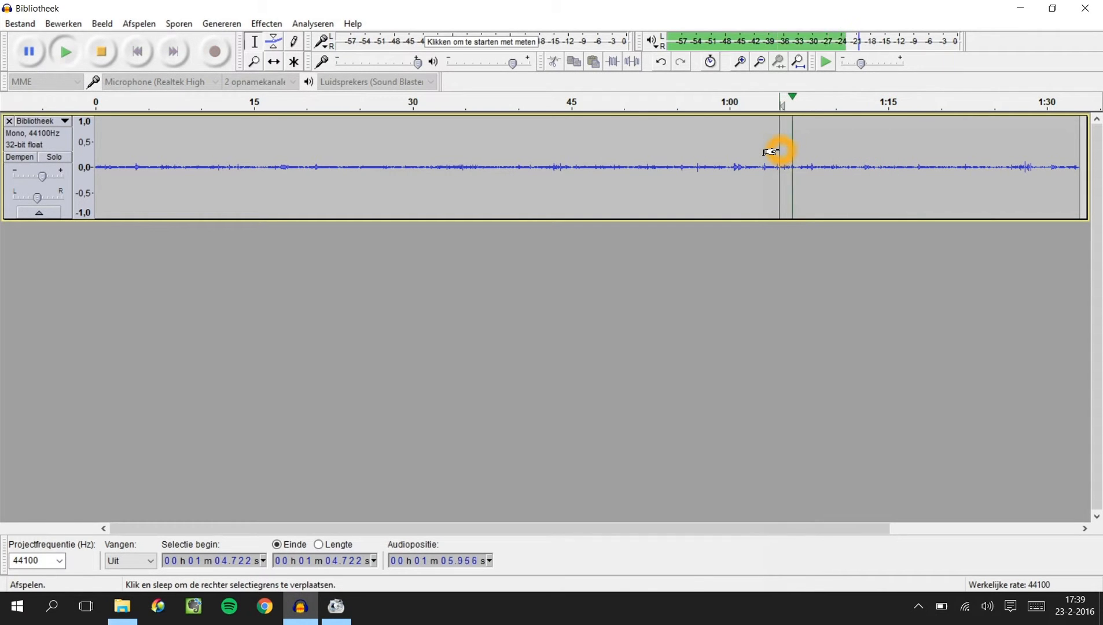
pyautogui.press('space')
pyautogui.click(704, 157)
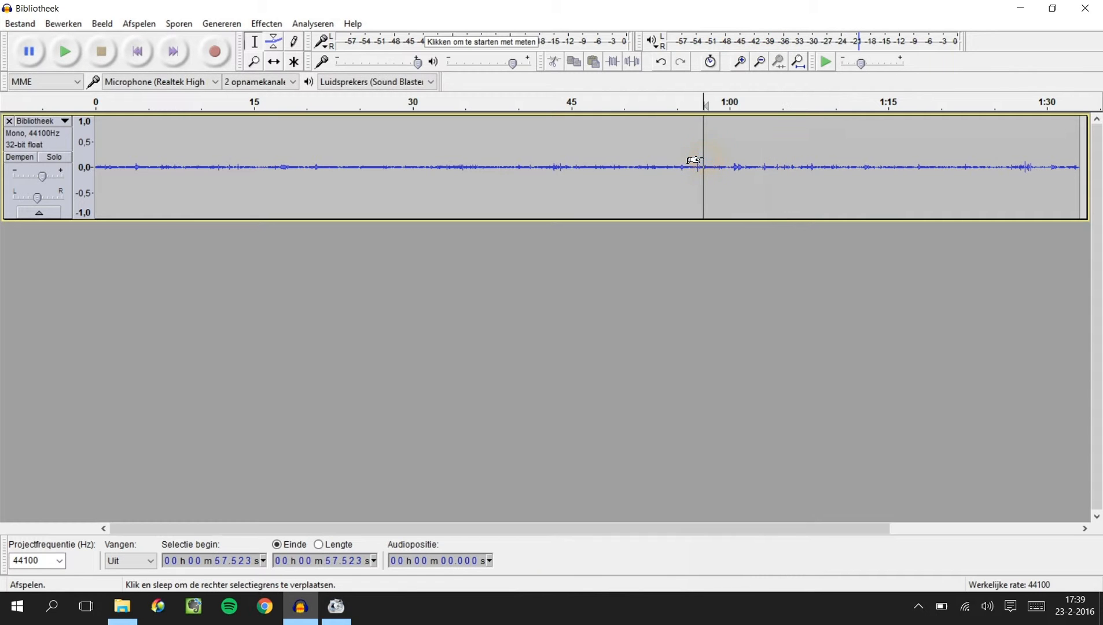
pyautogui.press('space')
pyautogui.press('space')
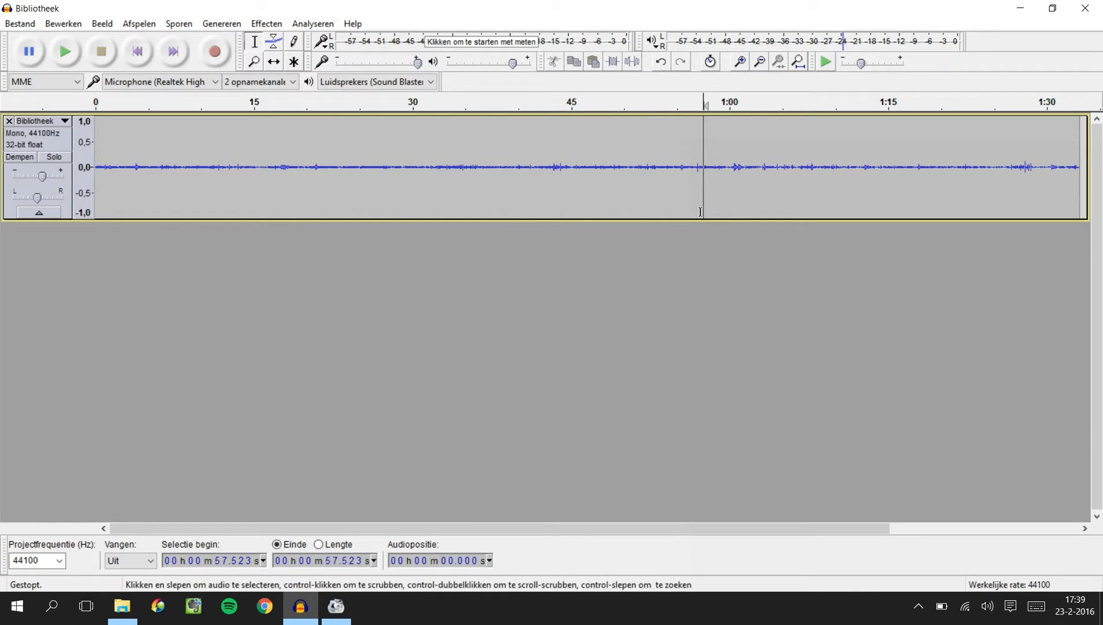
# Step: Select the audio from about 57.9 s to 1:21.8 and trim away everything outside the selection
pyautogui.click(707, 181)
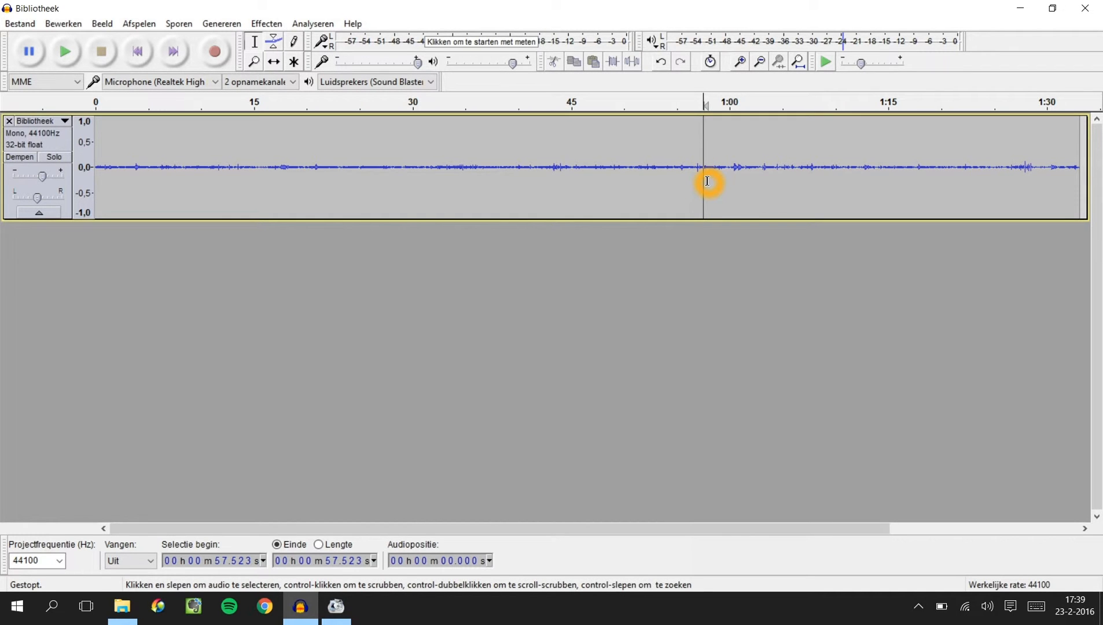
pyautogui.moveTo(707, 182); pyautogui.dragTo(958, 167)
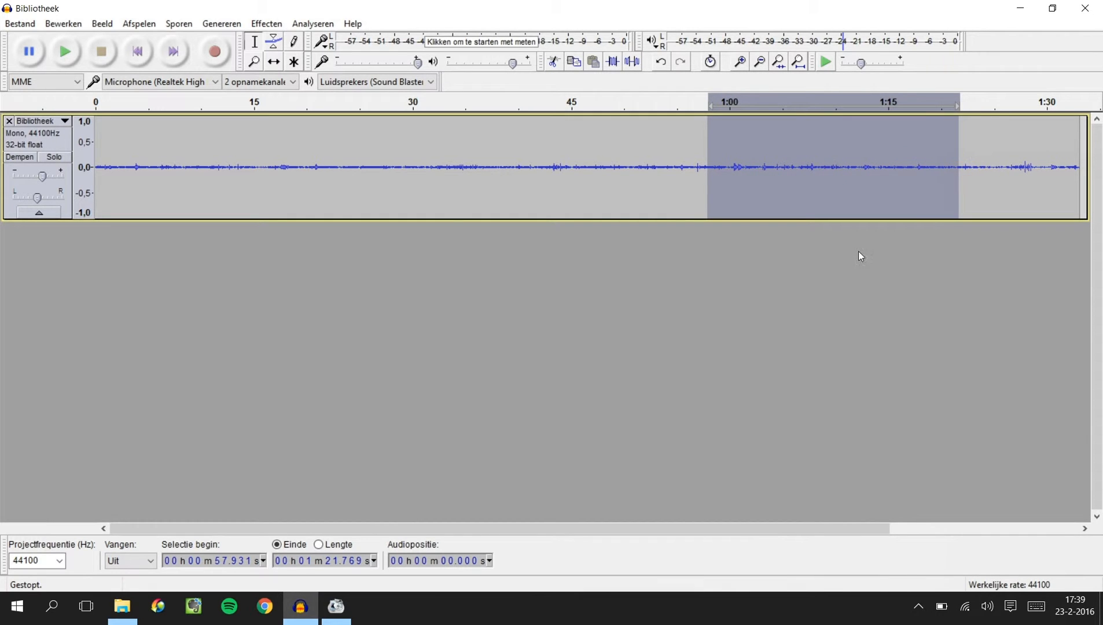
pyautogui.click(795, 163)
pyautogui.click(614, 69)
pyautogui.doubleClick(767, 139)
pyautogui.doubleClick(722, 143)
pyautogui.click(758, 194)
pyautogui.click(758, 153)
pyautogui.click(721, 174)
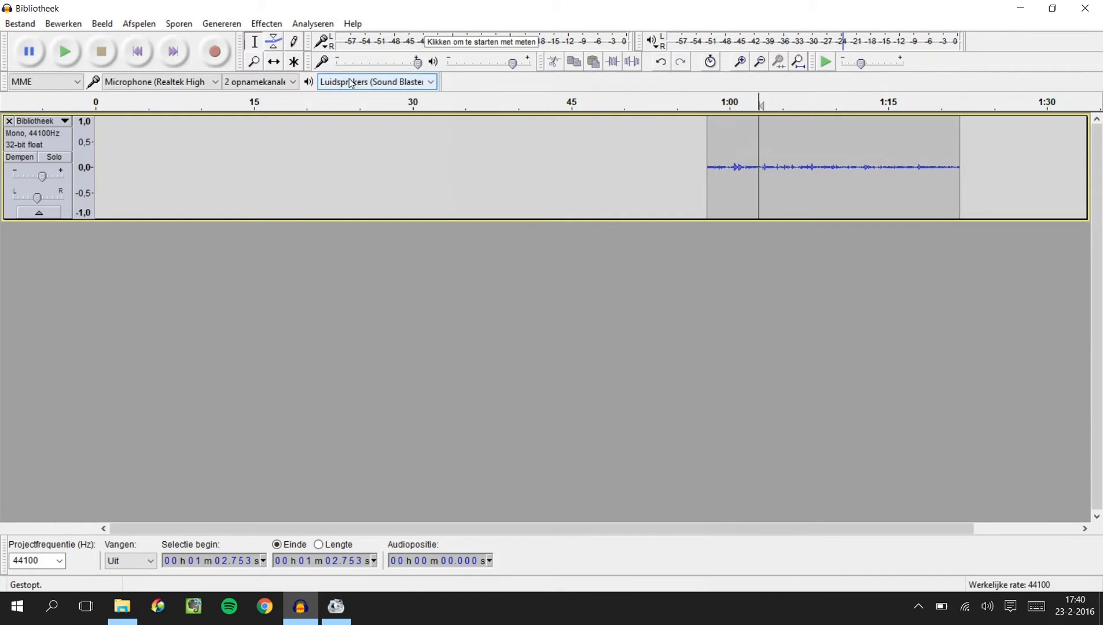
# Step: Move the trimmed clip to the very start of the timeline with the time shift tool
pyautogui.click(280, 64)
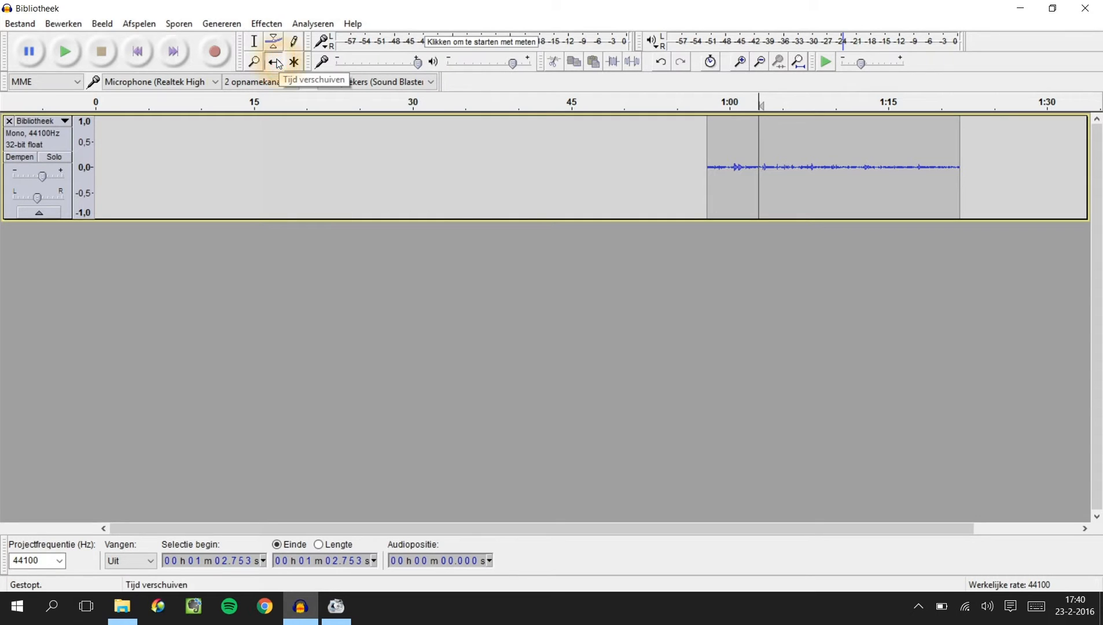
pyautogui.moveTo(740, 157); pyautogui.dragTo(147, 157)
pyautogui.moveTo(132, 153); pyautogui.dragTo(125, 149)
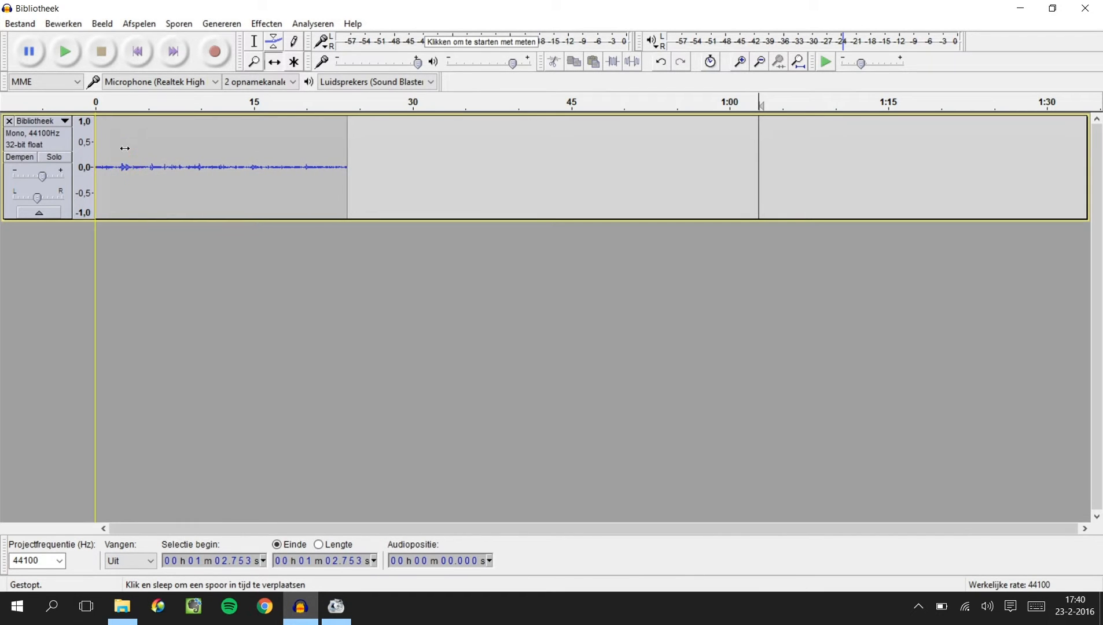
pyautogui.click(396, 152)
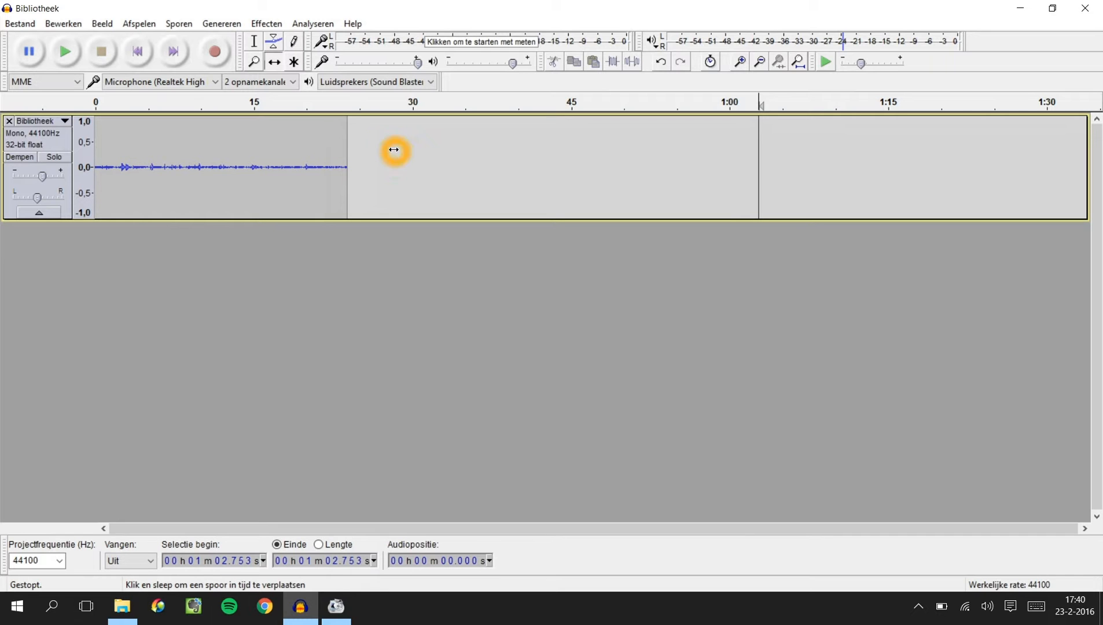
# Step: Select the louder noise in the clip from about 2.4 s to 3.7 s and copy it
pyautogui.click(255, 43)
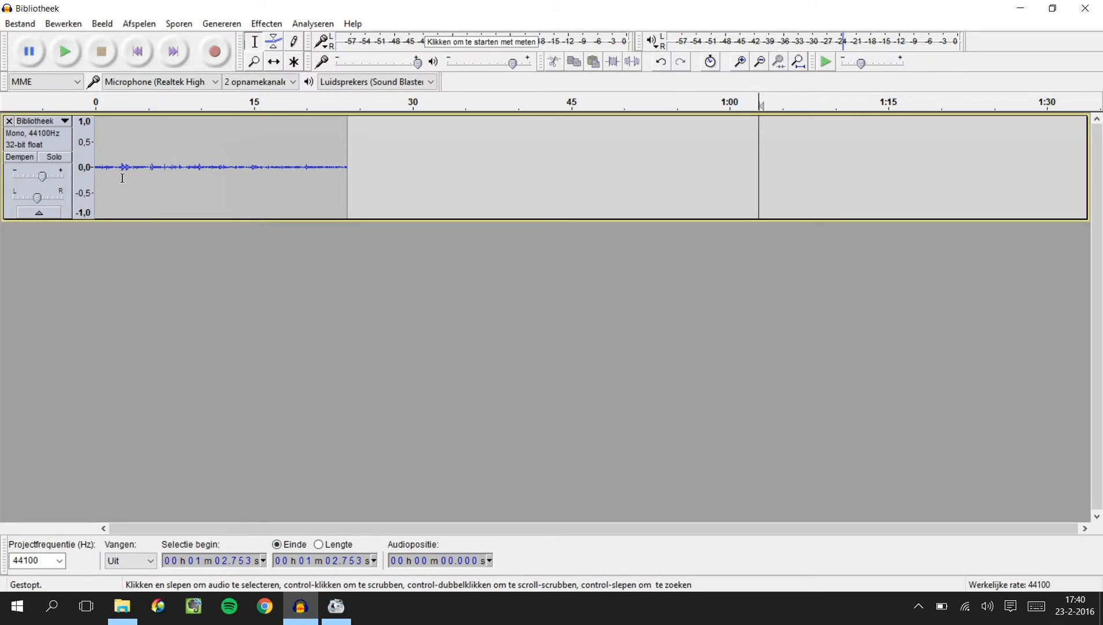
pyautogui.moveTo(119, 174); pyautogui.dragTo(134, 179)
pyautogui.click(313, 278)
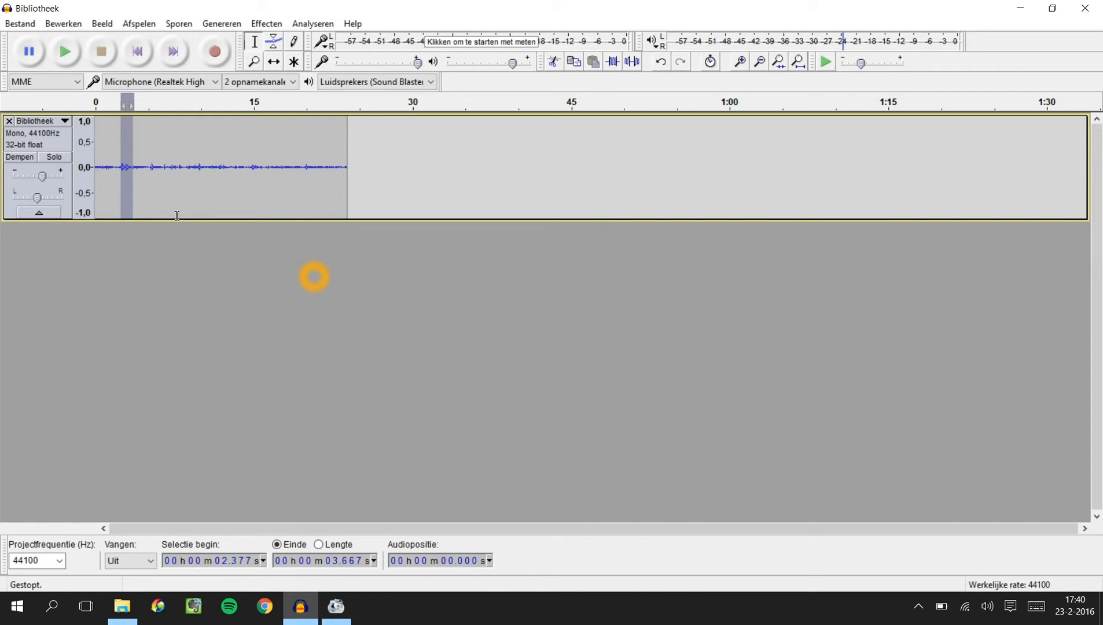
pyautogui.click(126, 179)
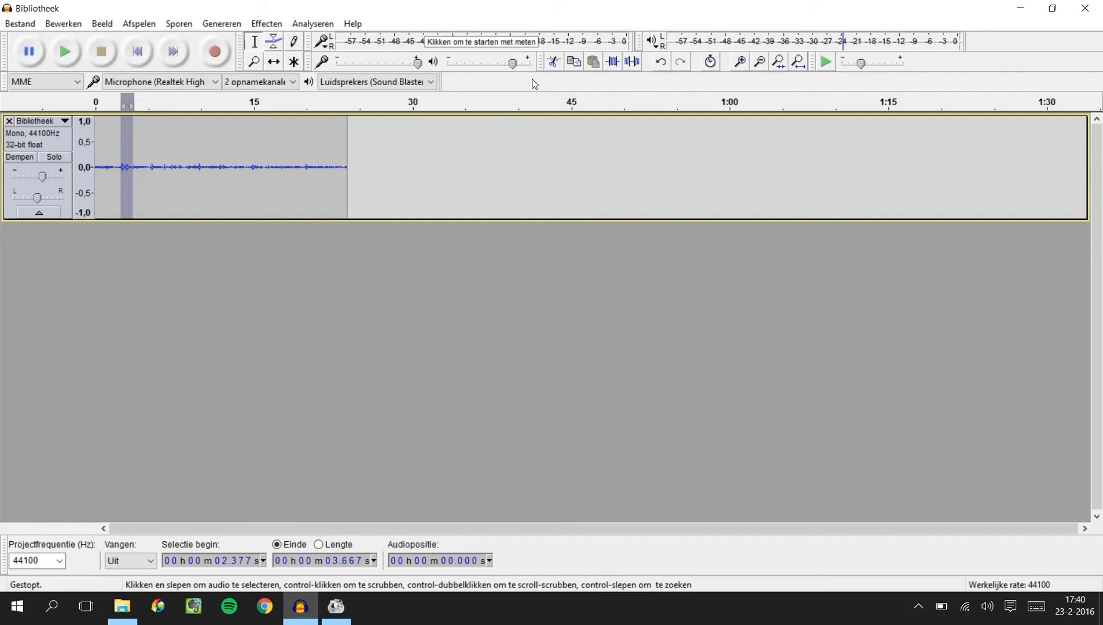
pyautogui.click(573, 68)
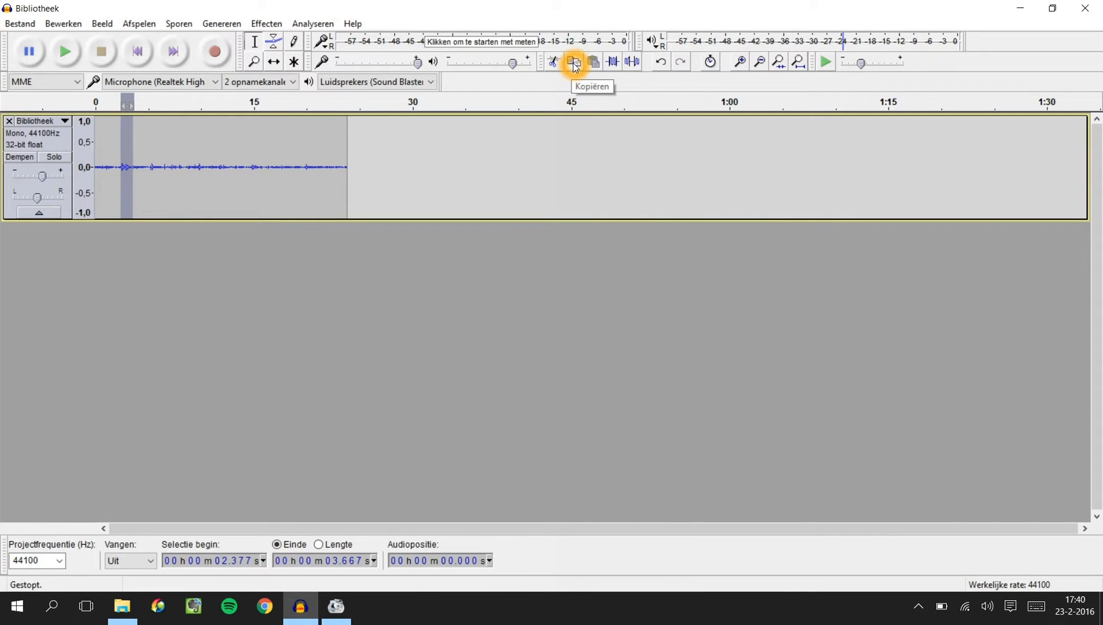
# Step: Paste the copied noise three times behind the clip, at about 27.0 s, 29.0 s and 31.2 s
pyautogui.click(381, 167)
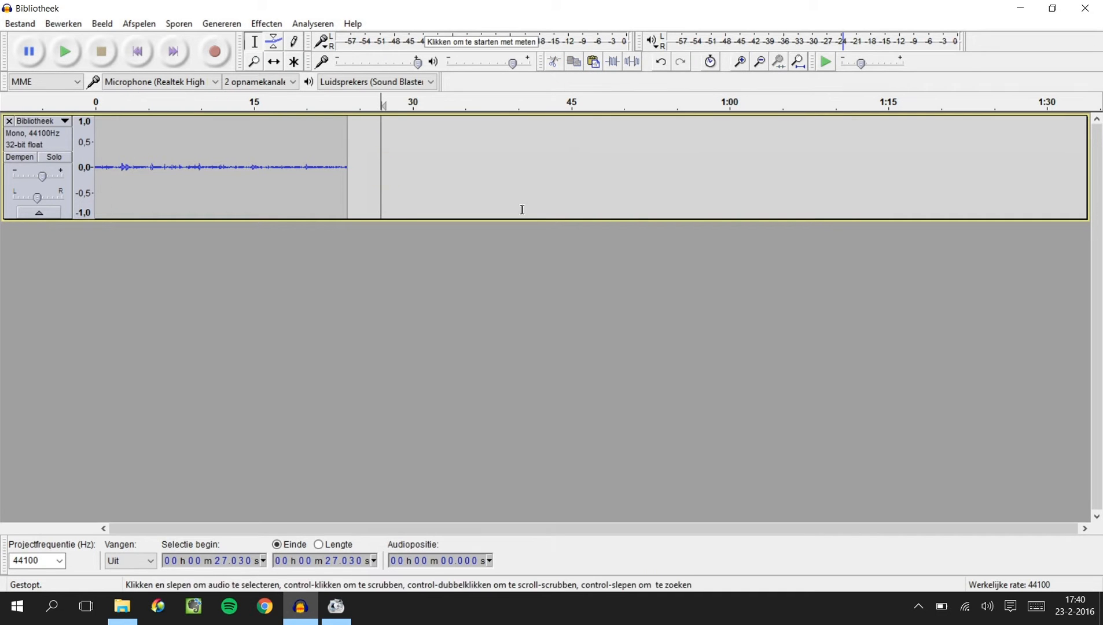
pyautogui.click(543, 230)
pyautogui.hotkey('ctrl', 'v')
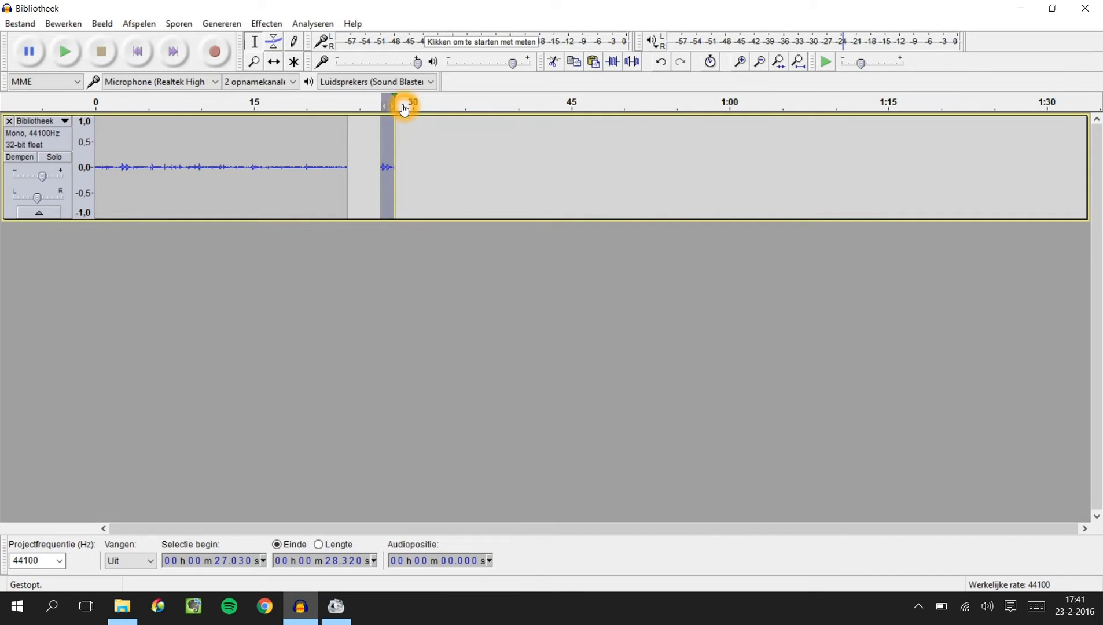
pyautogui.press('space')
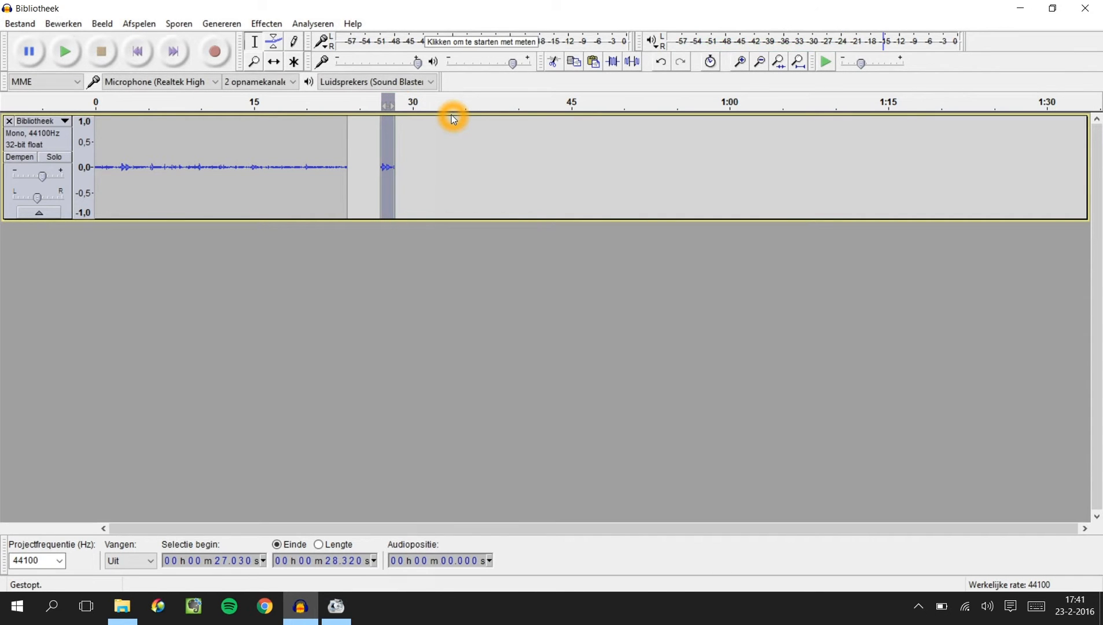
pyautogui.click(423, 179)
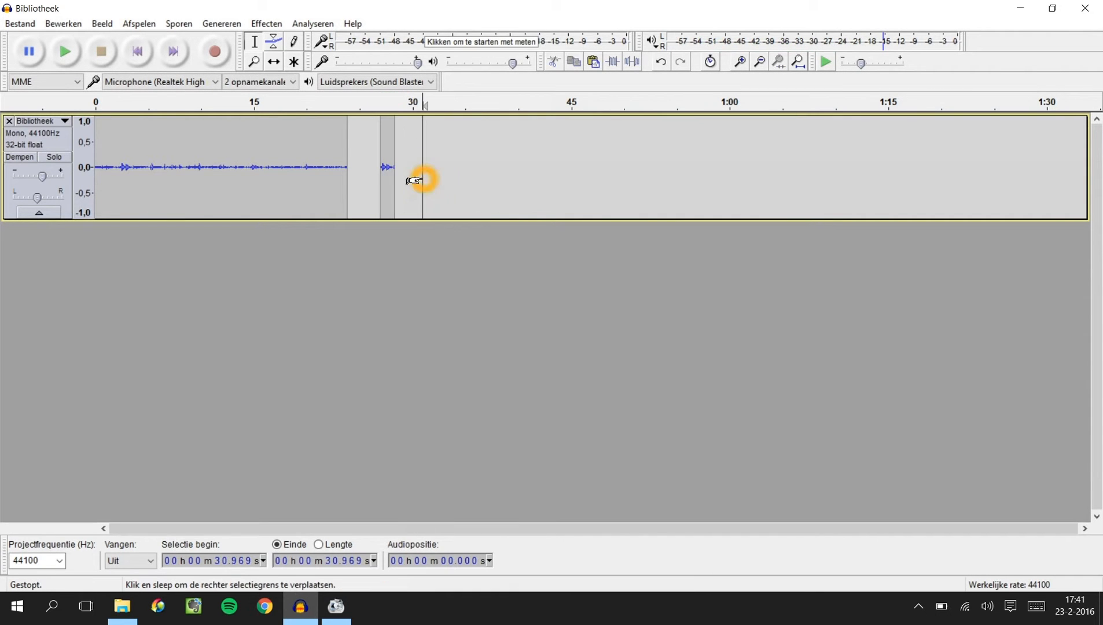
pyautogui.click(402, 131)
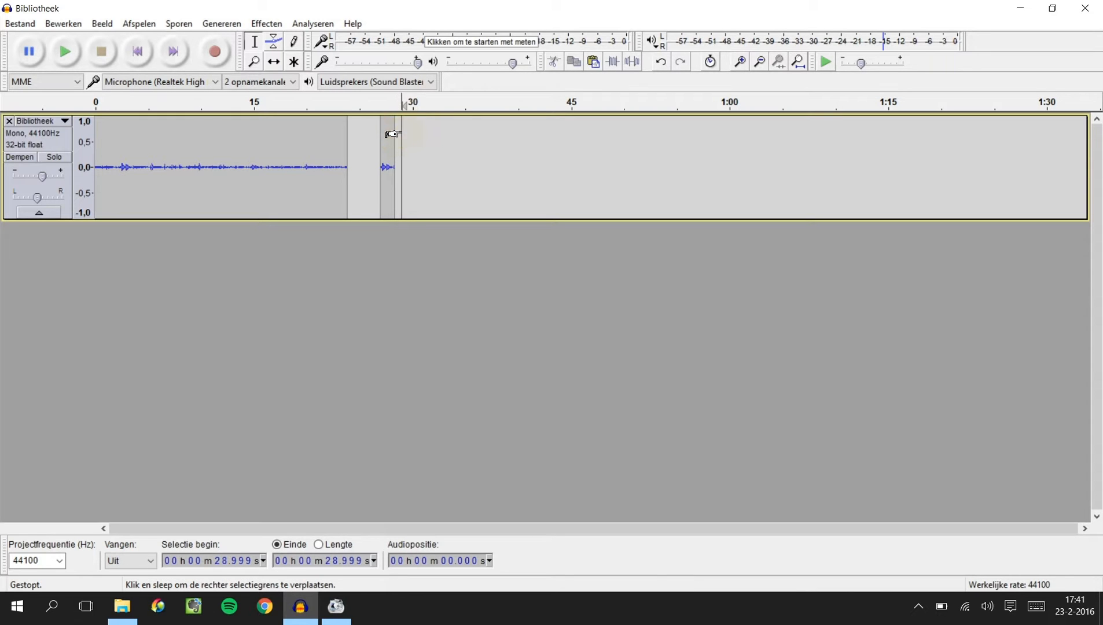
pyautogui.hotkey('ctrl', 'v')
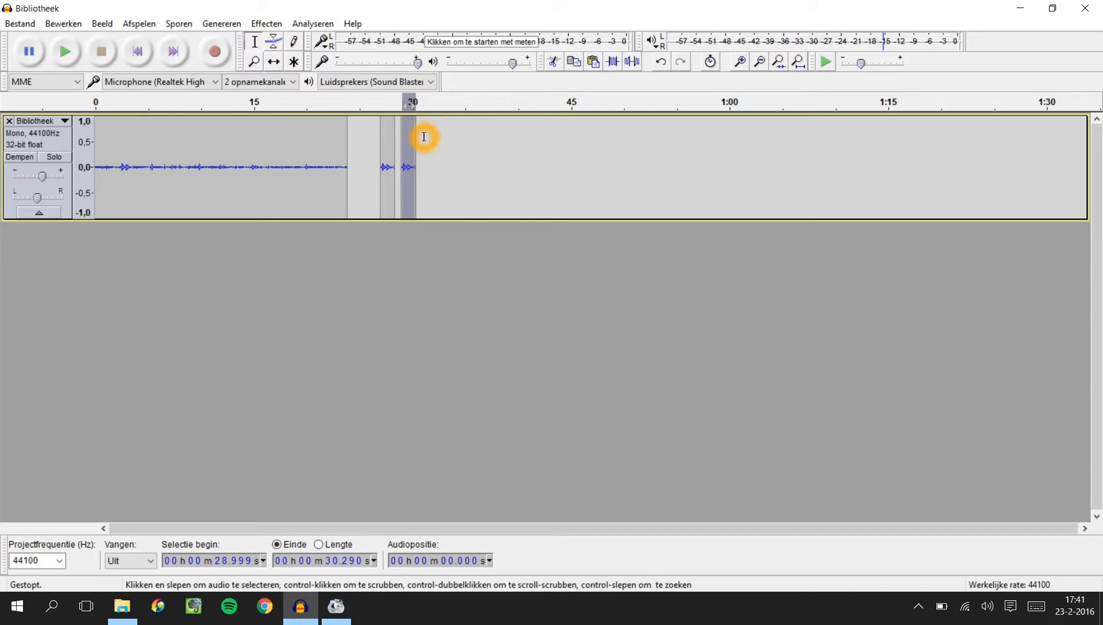
pyautogui.hotkey('ctrl', 'v')
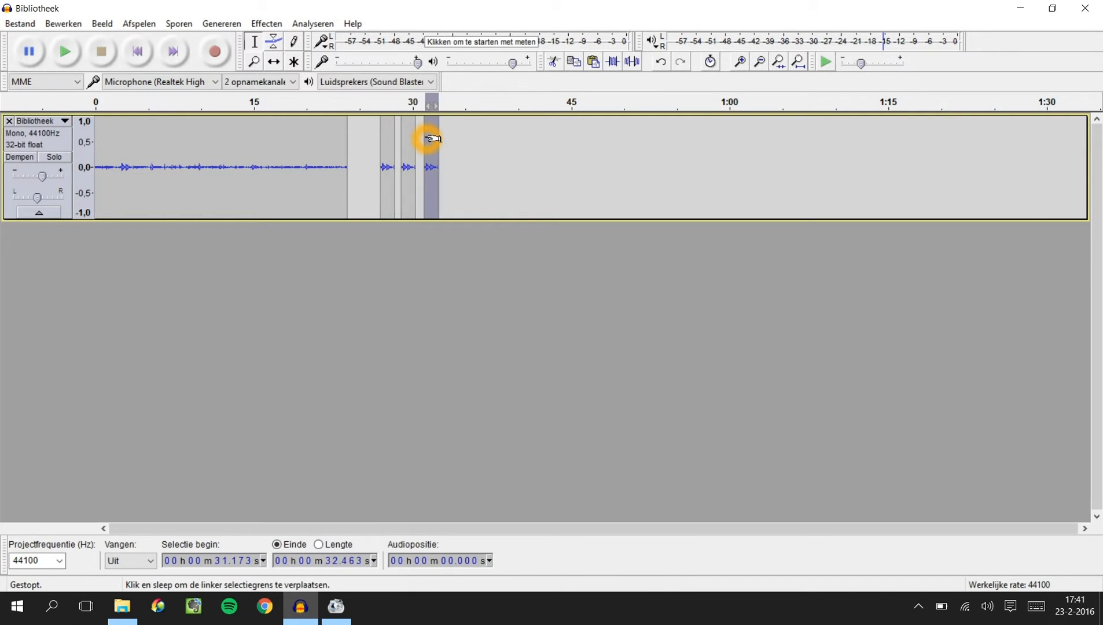
# Step: Listen to the three pasted noise copies from about 27.0 s
pyautogui.click(382, 152)
pyautogui.press('space')
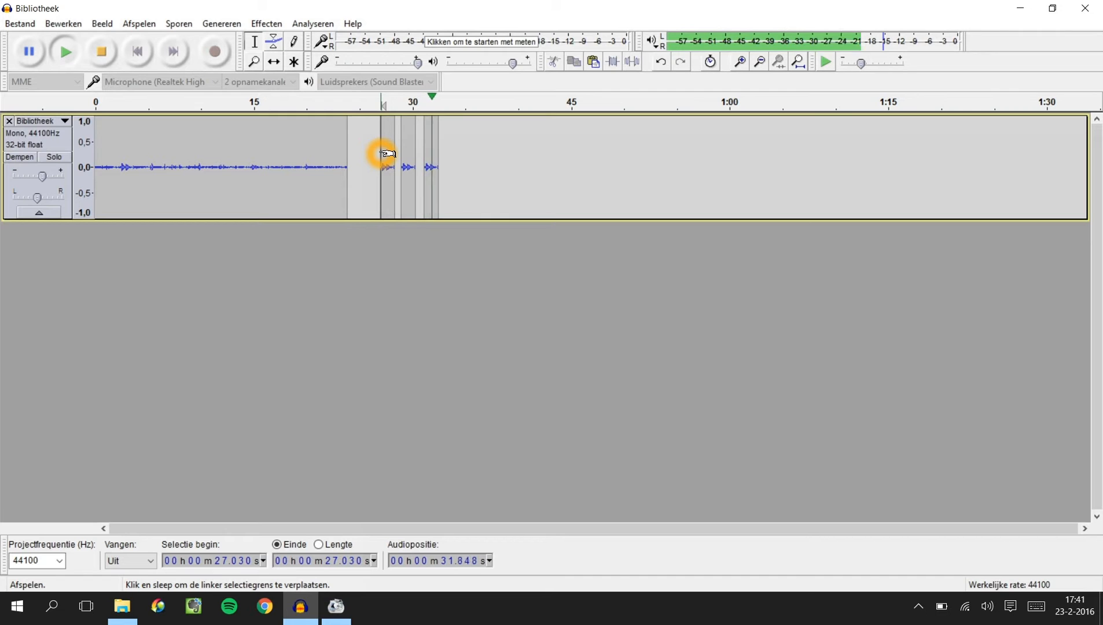
pyautogui.press('space')
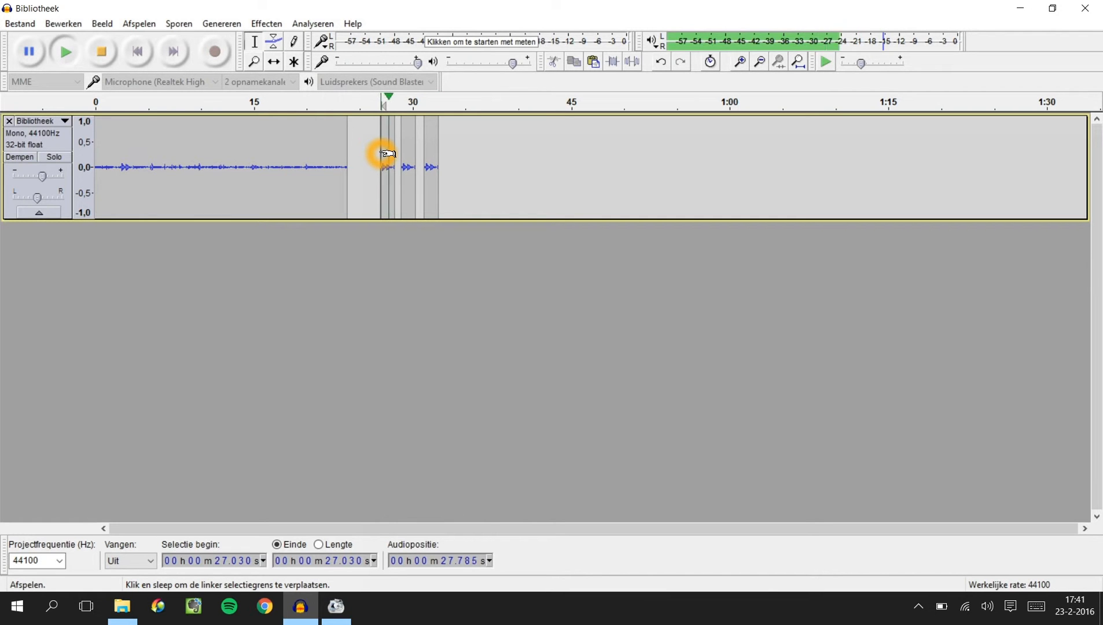
pyautogui.press('space')
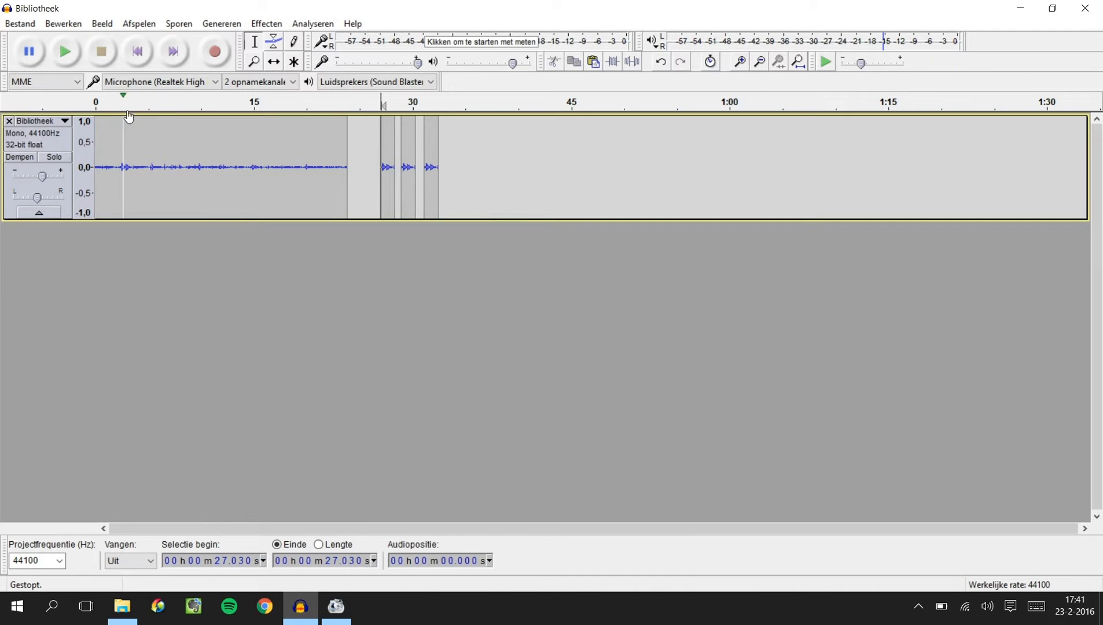
# Step: Select the long clip's audio from about 12.6 s to 23.8 s and cut it out
pyautogui.moveTo(229, 162); pyautogui.dragTo(348, 178)
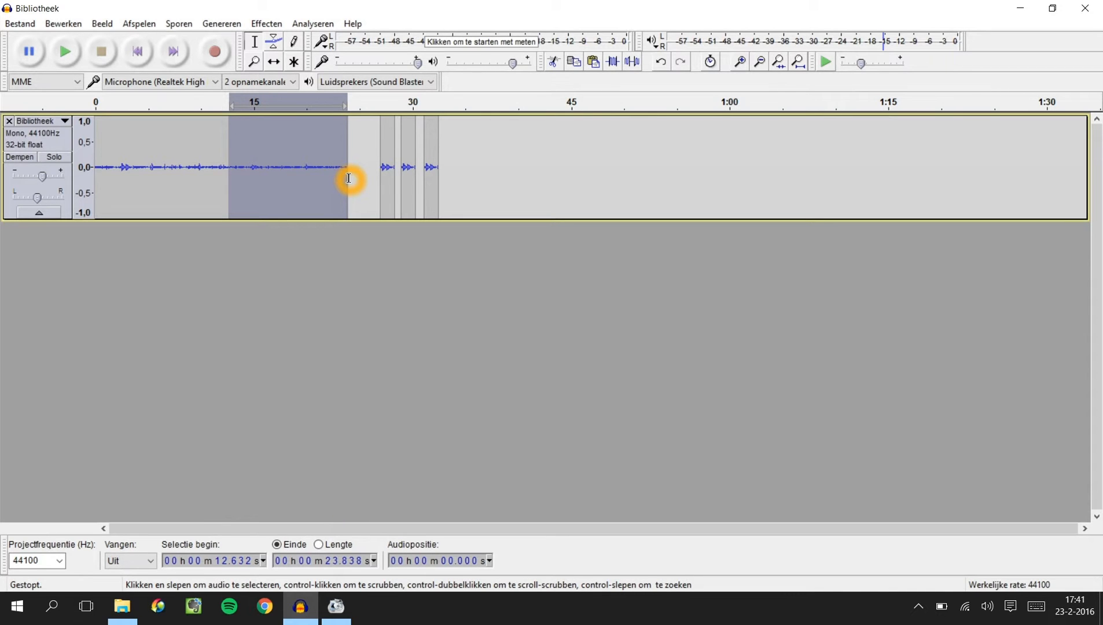
pyautogui.click(574, 63)
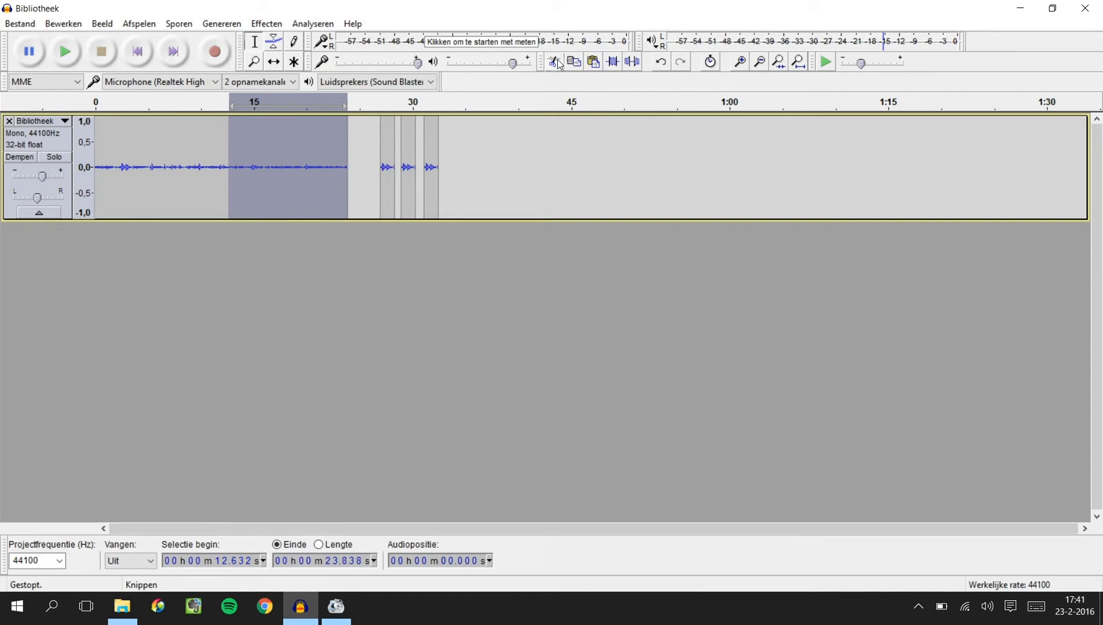
pyautogui.click(557, 60)
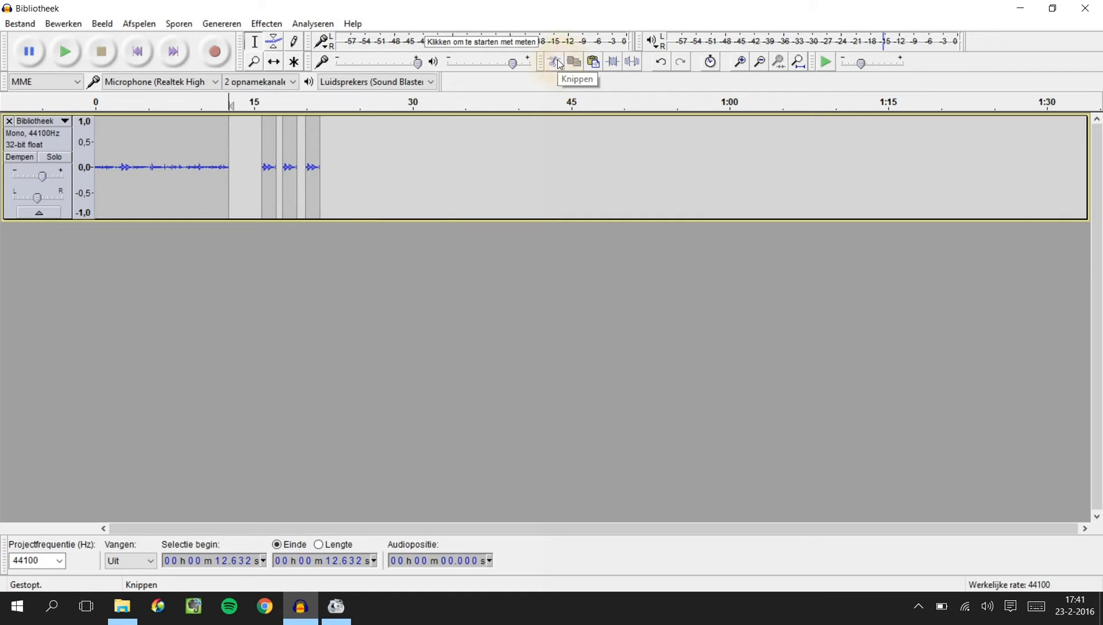
# Step: Paste the cut fragment into a new track and listen to both tracks together from about 3.3 s
pyautogui.click(84, 294)
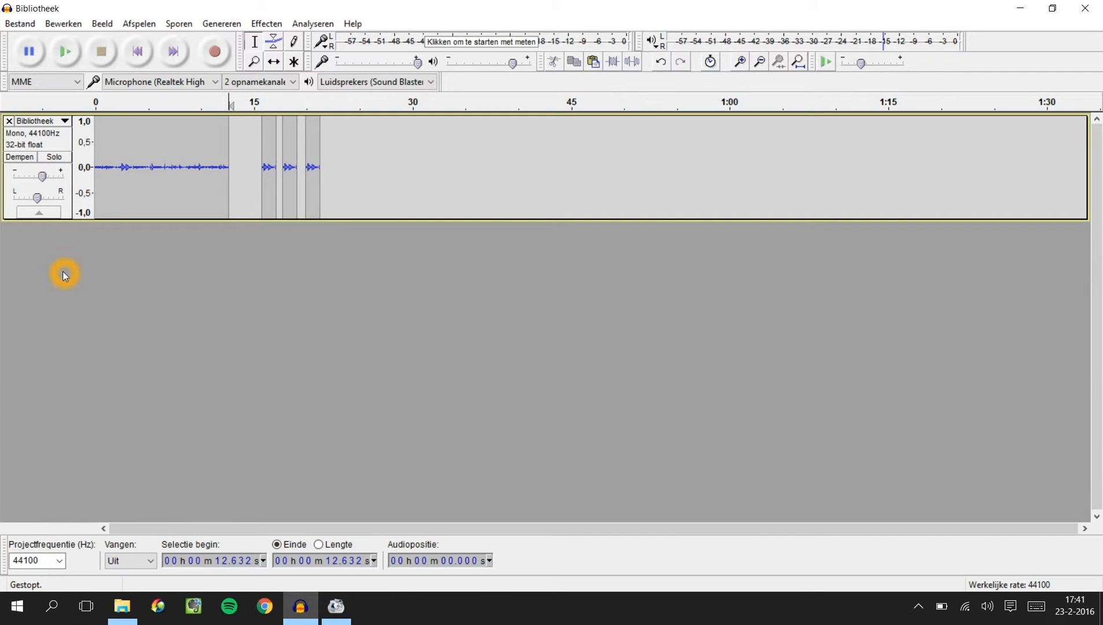
pyautogui.hotkey('ctrl', 'v')
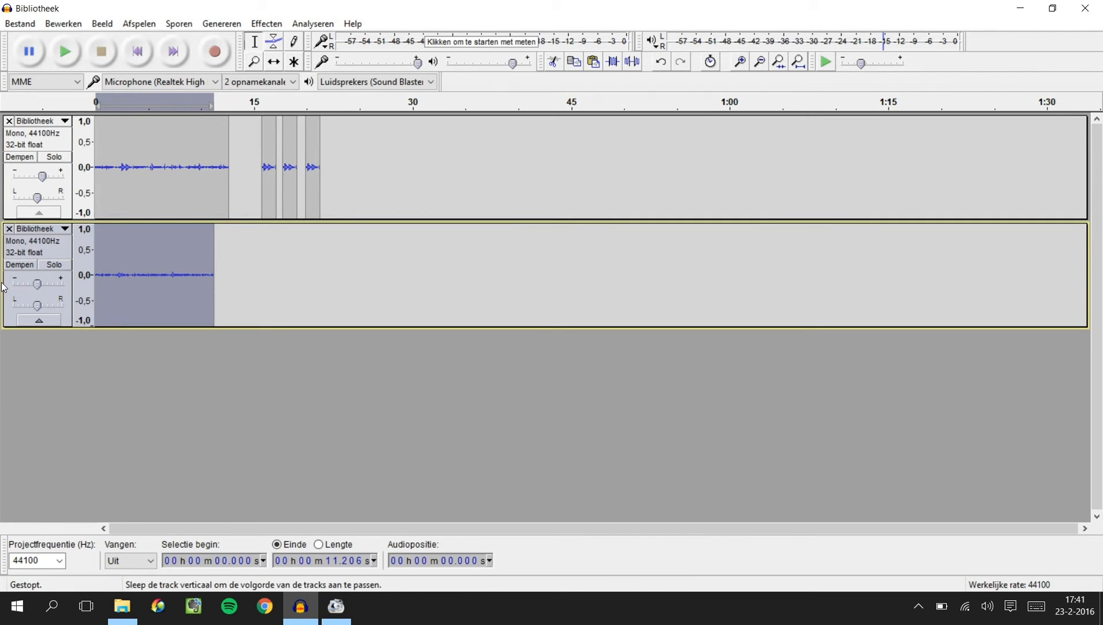
pyautogui.click(130, 155)
pyautogui.press('space')
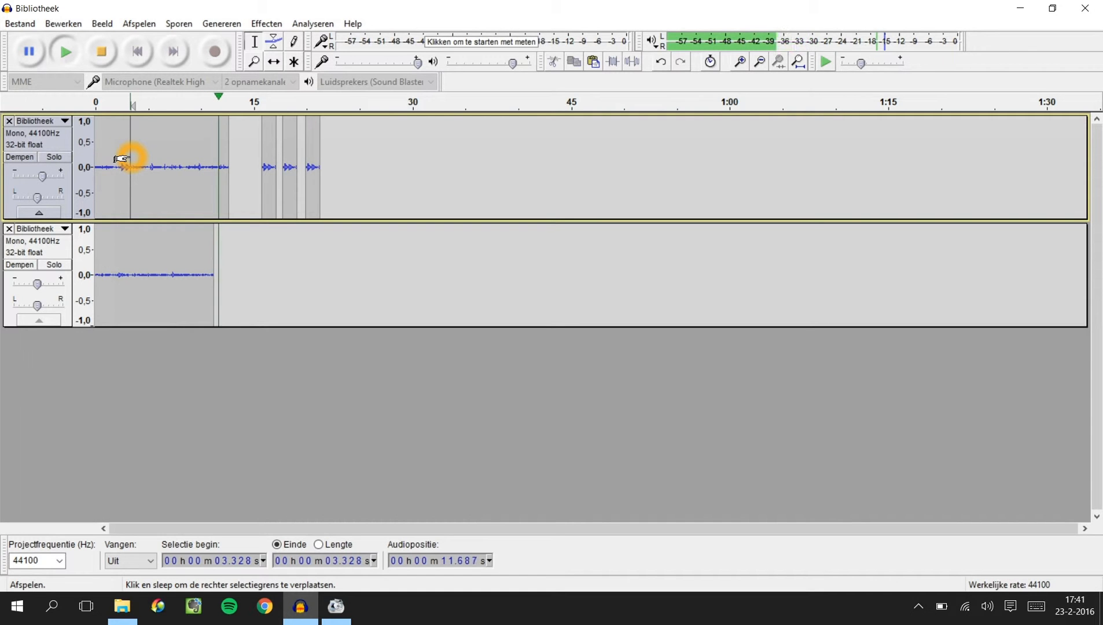
pyautogui.click(122, 158)
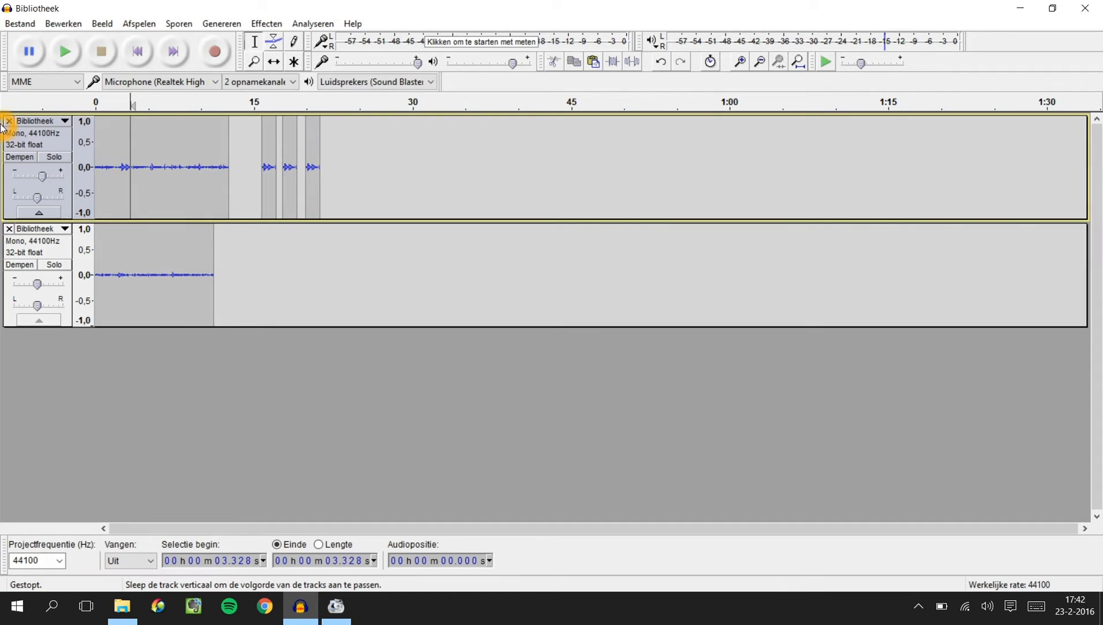
# Step: Remove the second track, undo the removal and remove that track again
pyautogui.click(9, 229)
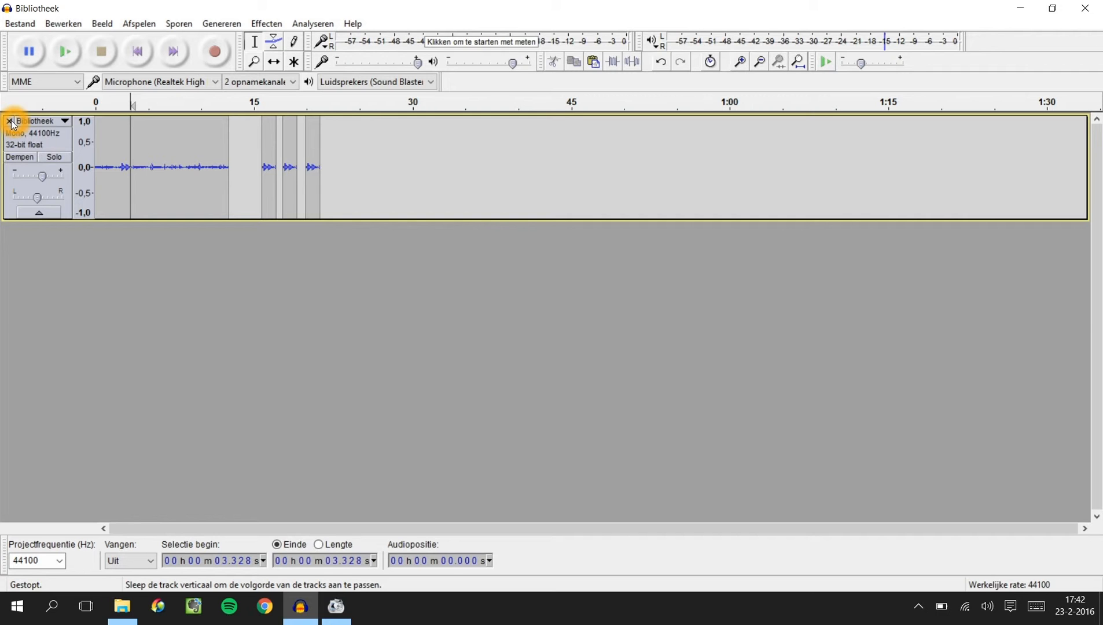
pyautogui.hotkey('ctrl', 'z')
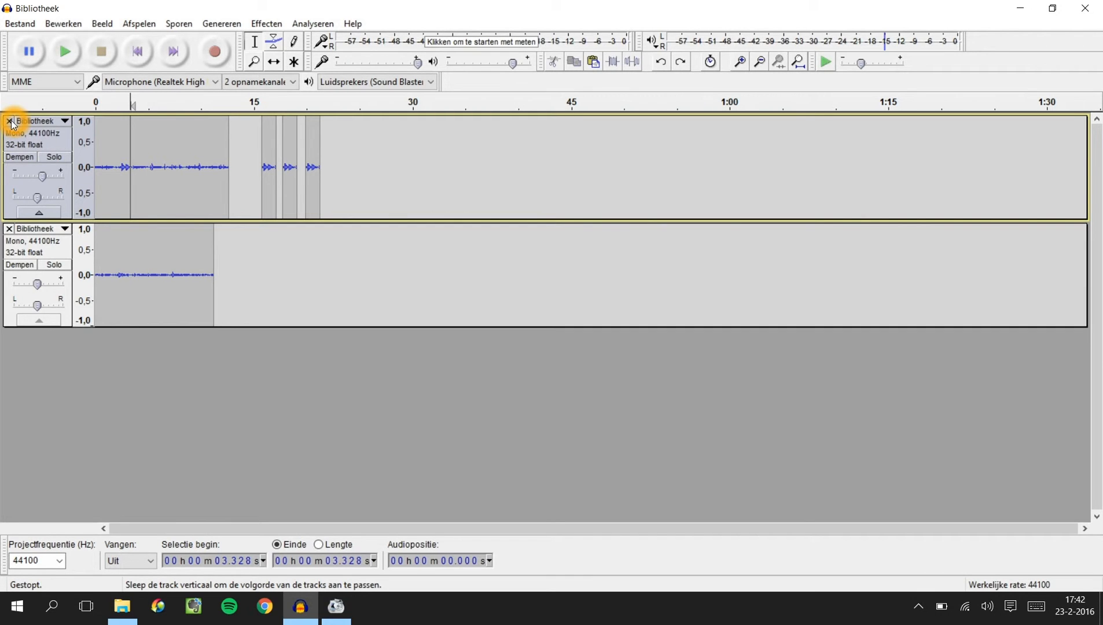
pyautogui.click(9, 230)
# Step: Import the Cafe_ recording from the geluid folder as a second track
pyautogui.click(344, 155)
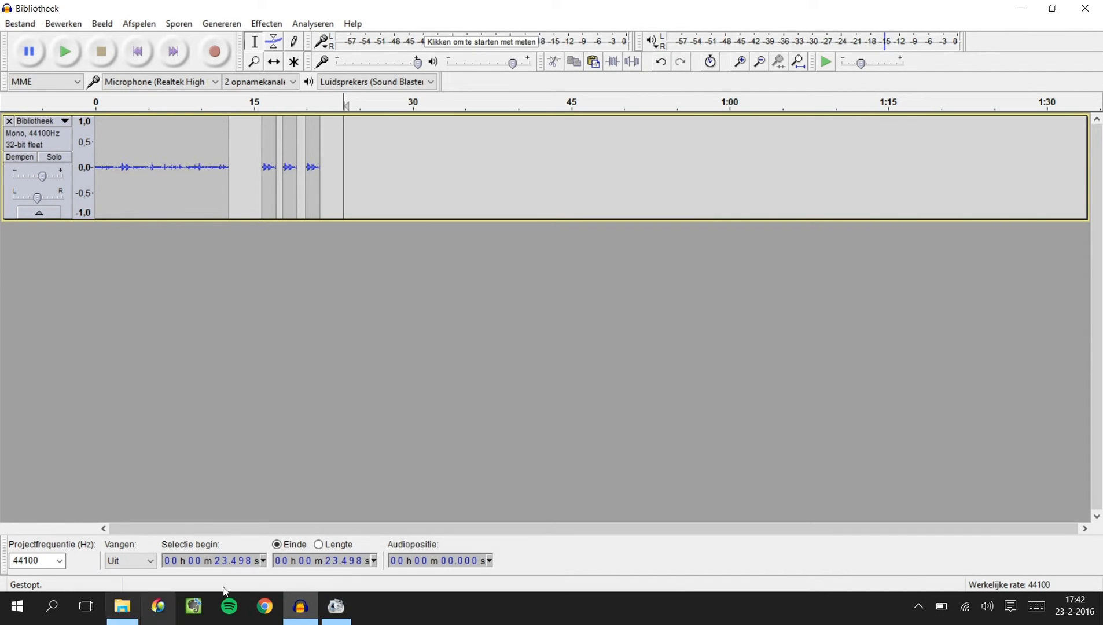
pyautogui.moveTo(138, 611)
pyautogui.click(124, 555)
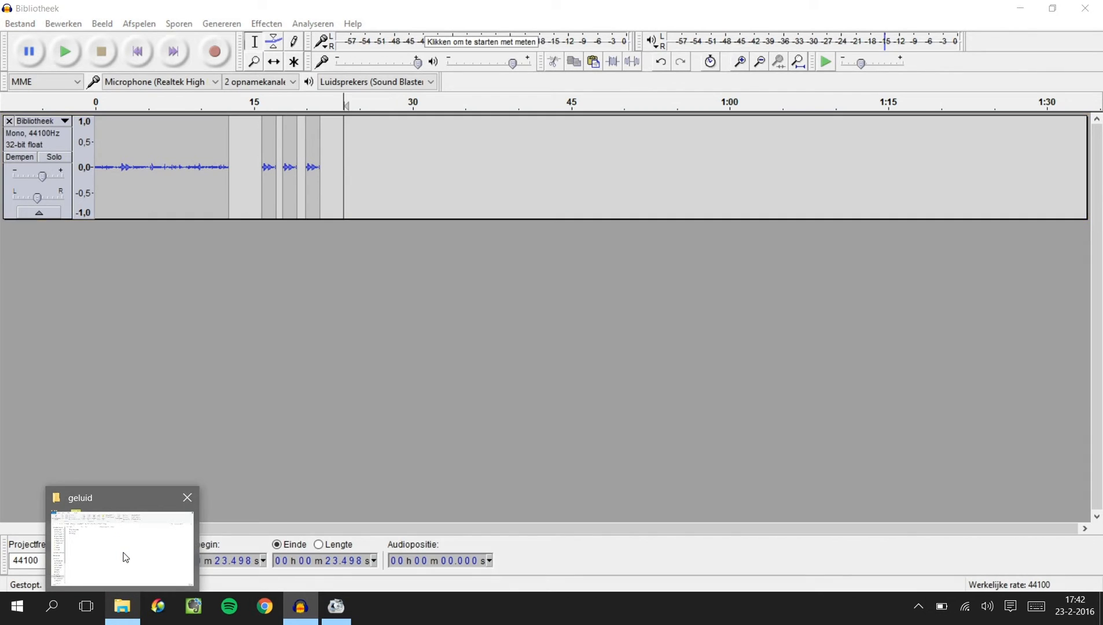
pyautogui.click(174, 171)
pyautogui.moveTo(175, 173); pyautogui.dragTo(275, 451)
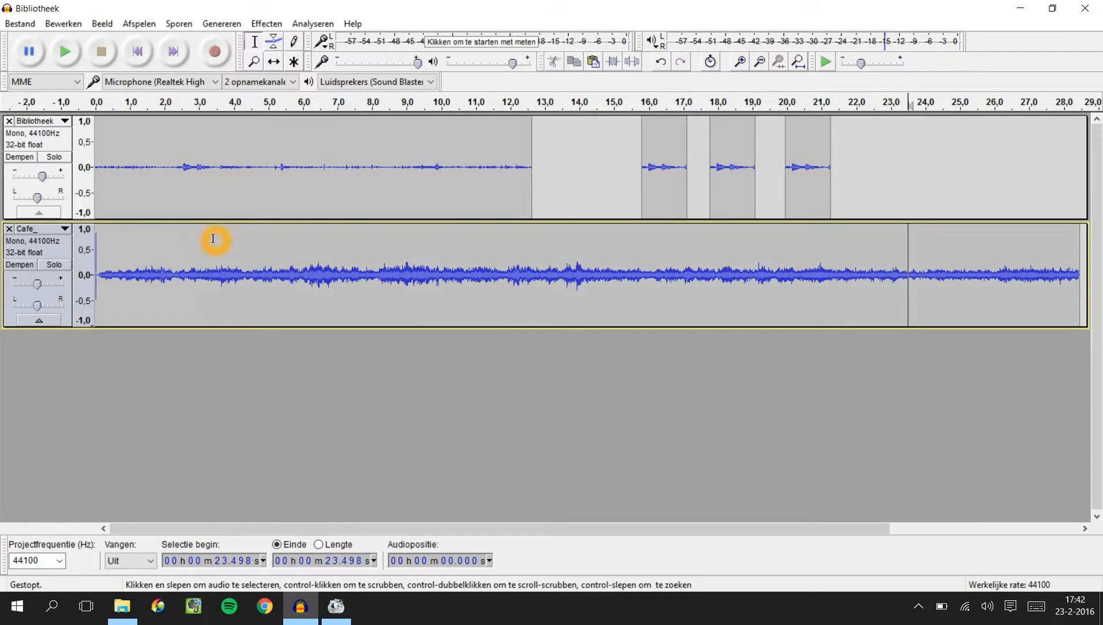
# Step: Listen to the library and café tracks together from about 2.1 s
pyautogui.click(169, 132)
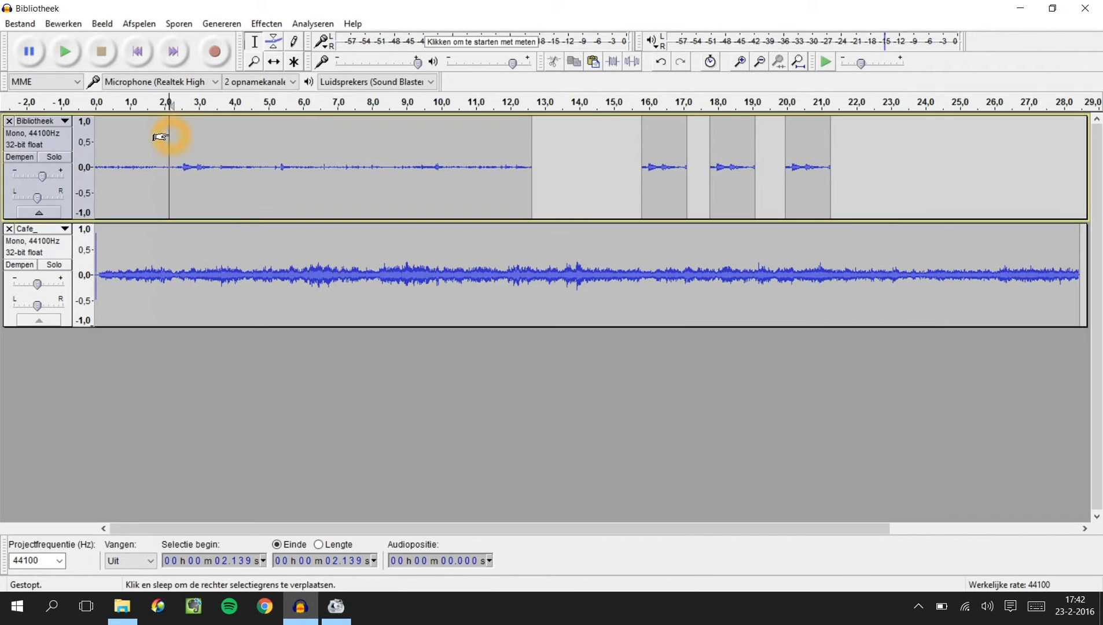
pyautogui.press('space')
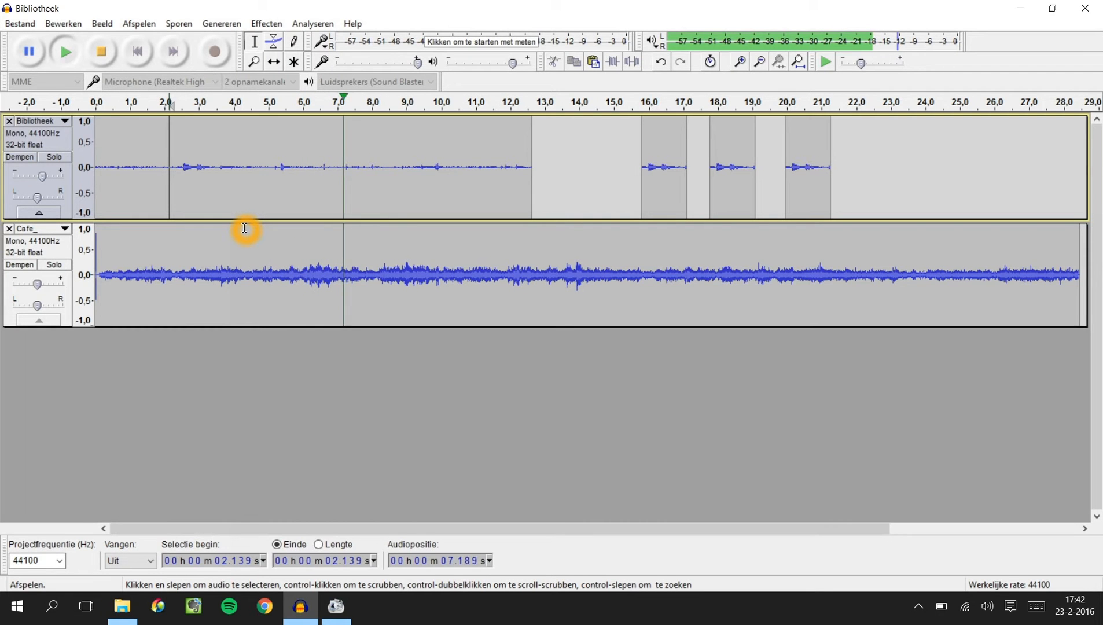
pyautogui.press('space')
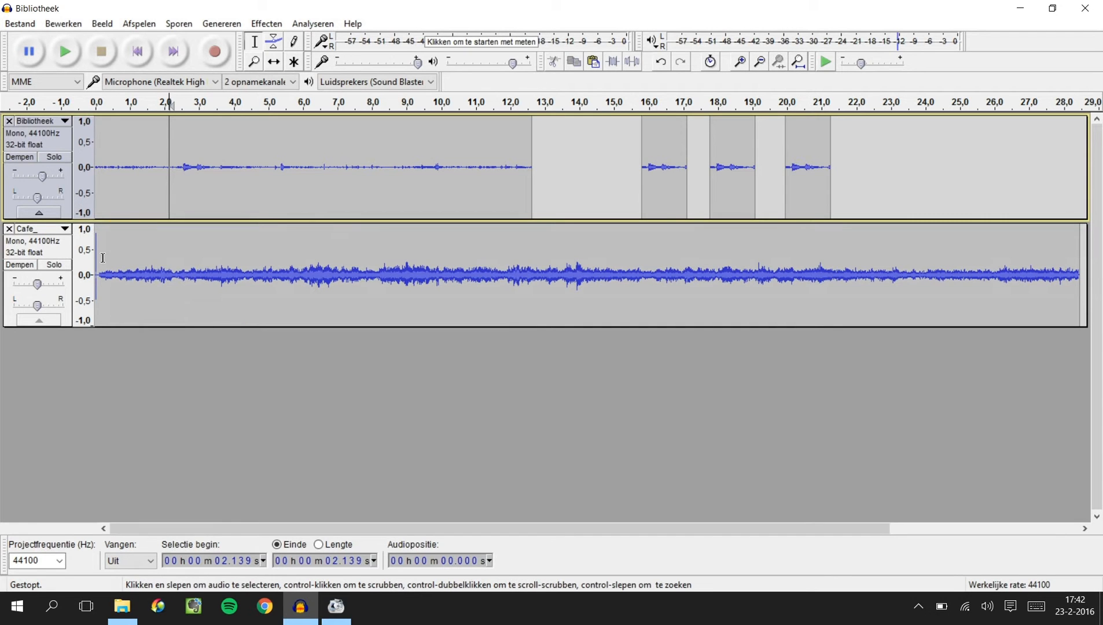
# Step: Trim the Cafe_ track to about 8.2–14.6 s and move that clip into the library track, starting at about 21.3 s
pyautogui.moveTo(379, 277); pyautogui.dragTo(600, 294)
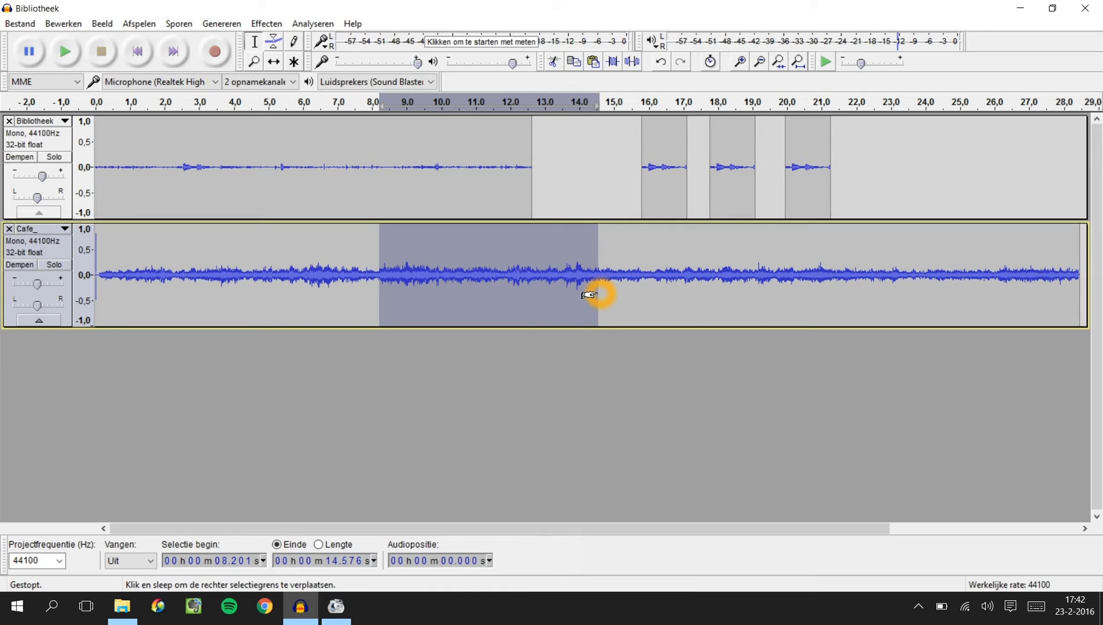
pyautogui.click(613, 62)
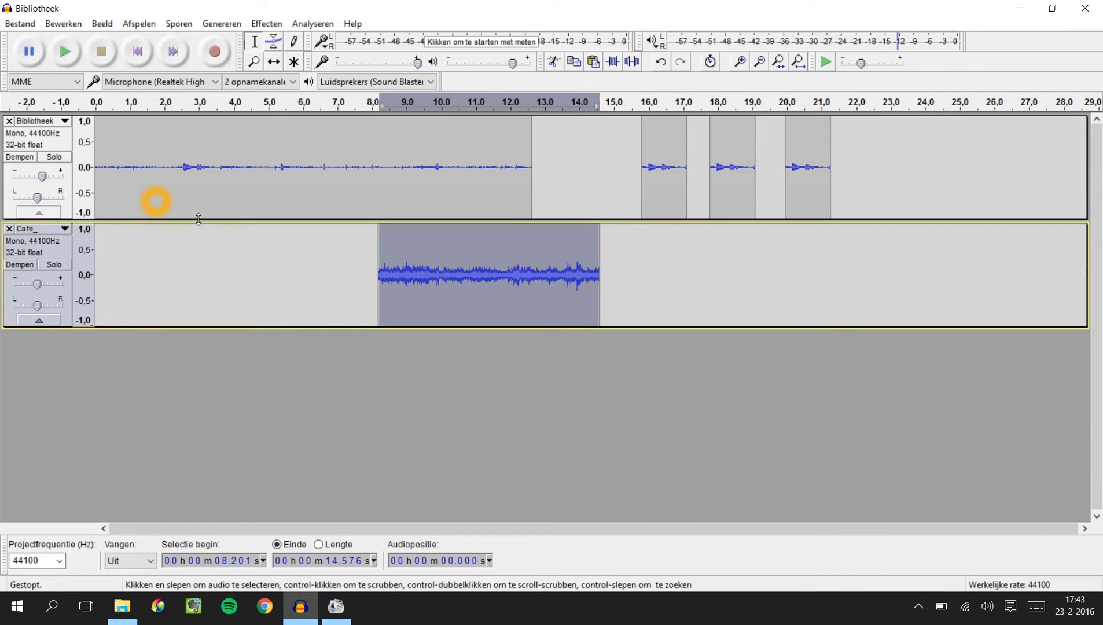
pyautogui.click(275, 62)
pyautogui.moveTo(455, 293); pyautogui.dragTo(908, 163)
# Step: Shift the first two noise copies and the long library clip later to close the gaps, and play the joined track from about 14 s
pyautogui.click(719, 172)
pyautogui.moveTo(723, 171); pyautogui.dragTo(757, 167)
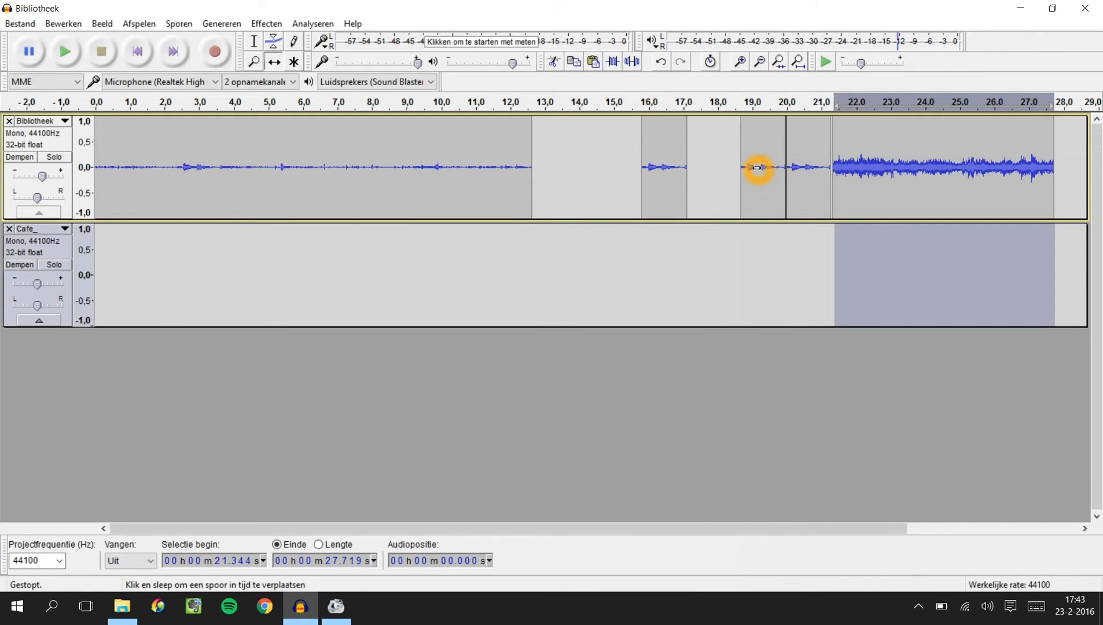
pyautogui.moveTo(666, 164); pyautogui.dragTo(719, 167)
pyautogui.moveTo(501, 158); pyautogui.dragTo(664, 174)
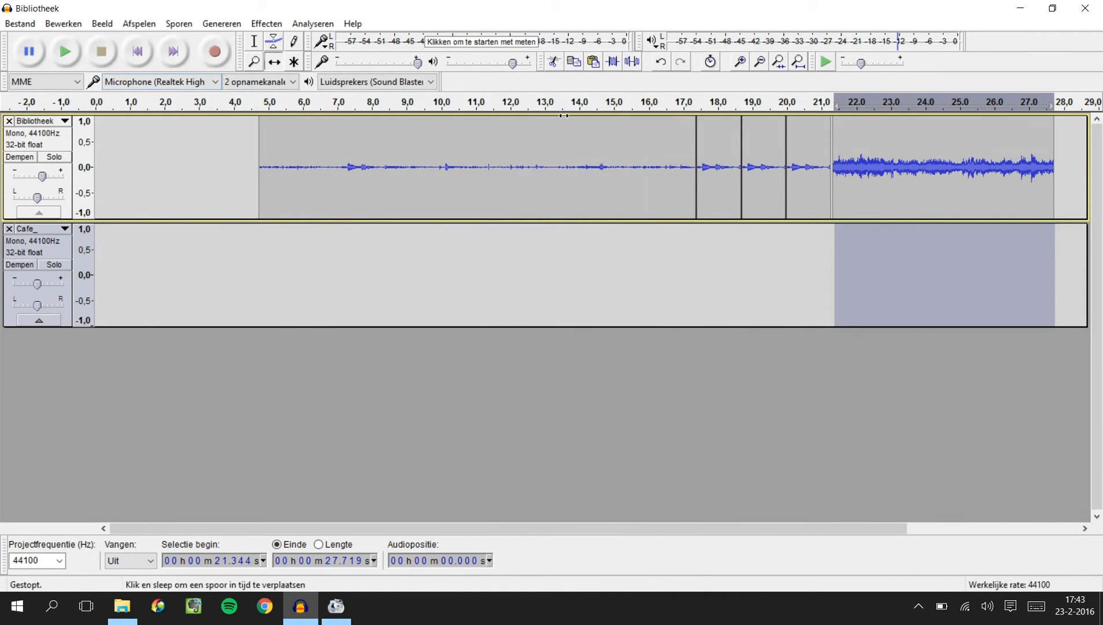
pyautogui.click(588, 106)
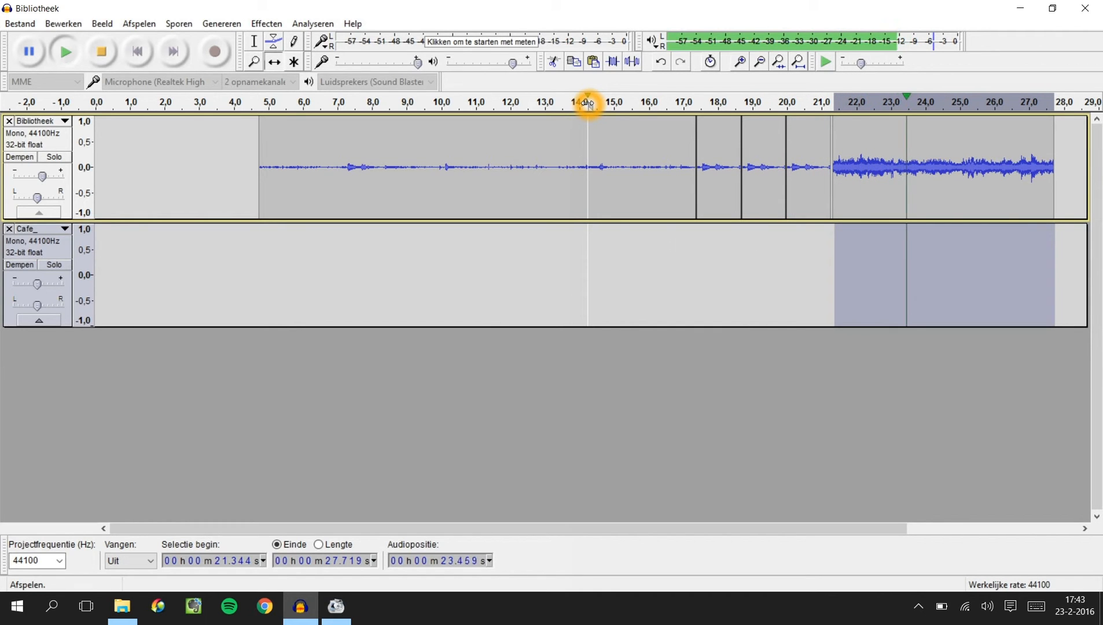
pyautogui.press('space')
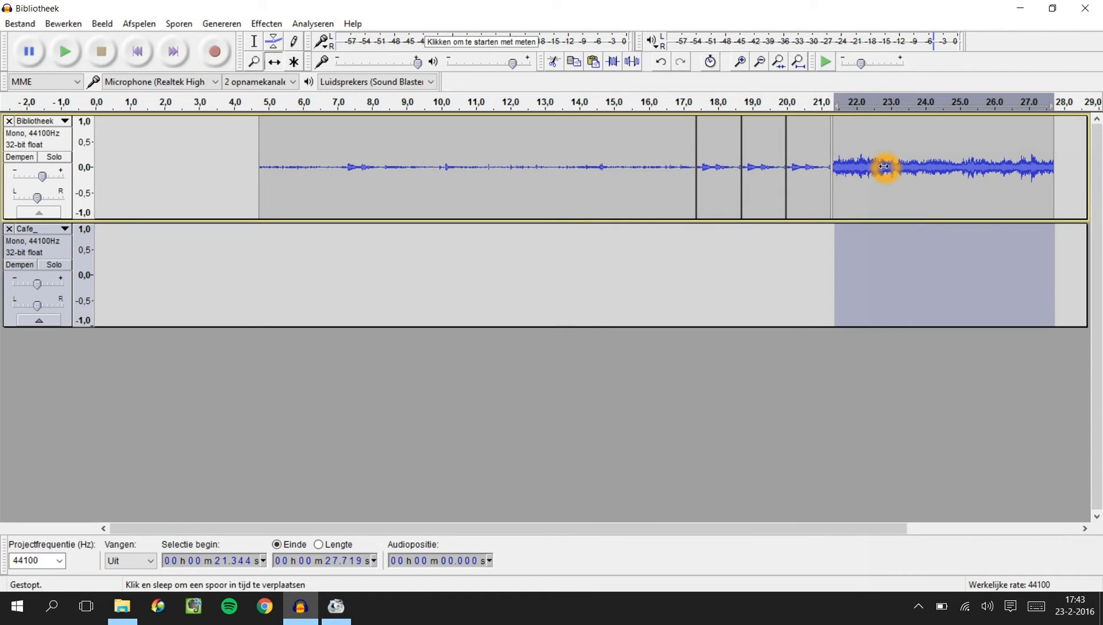
# Step: Move the café clip back down into the Cafe_ track at the same time position and slightly lower that track's volume
pyautogui.moveTo(879, 168); pyautogui.dragTo(880, 258)
pyautogui.click(211, 253)
pyautogui.moveTo(40, 289); pyautogui.dragTo(35, 287)
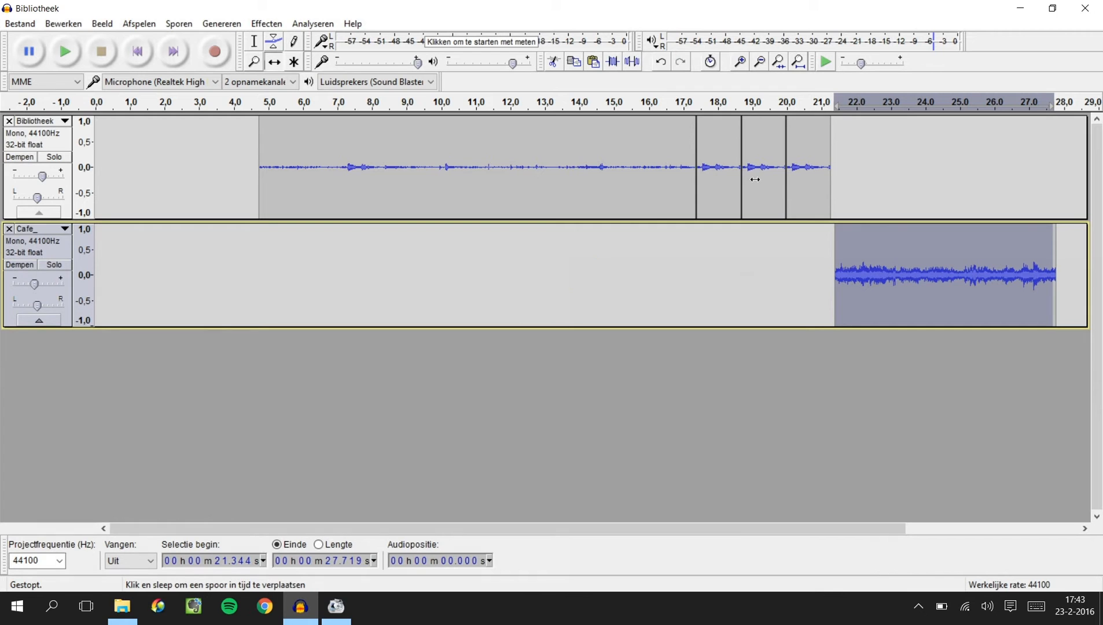
# Step: Listen to the quieter café clip and to the transition into it around 21.3 s
pyautogui.click(868, 166)
pyautogui.press('space')
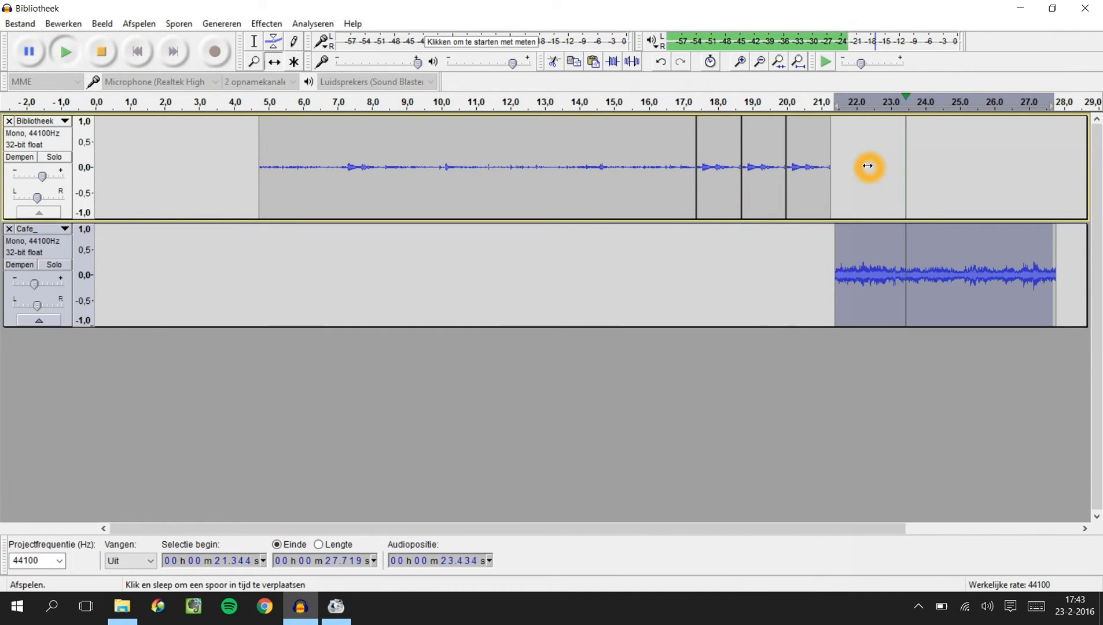
pyautogui.press('space')
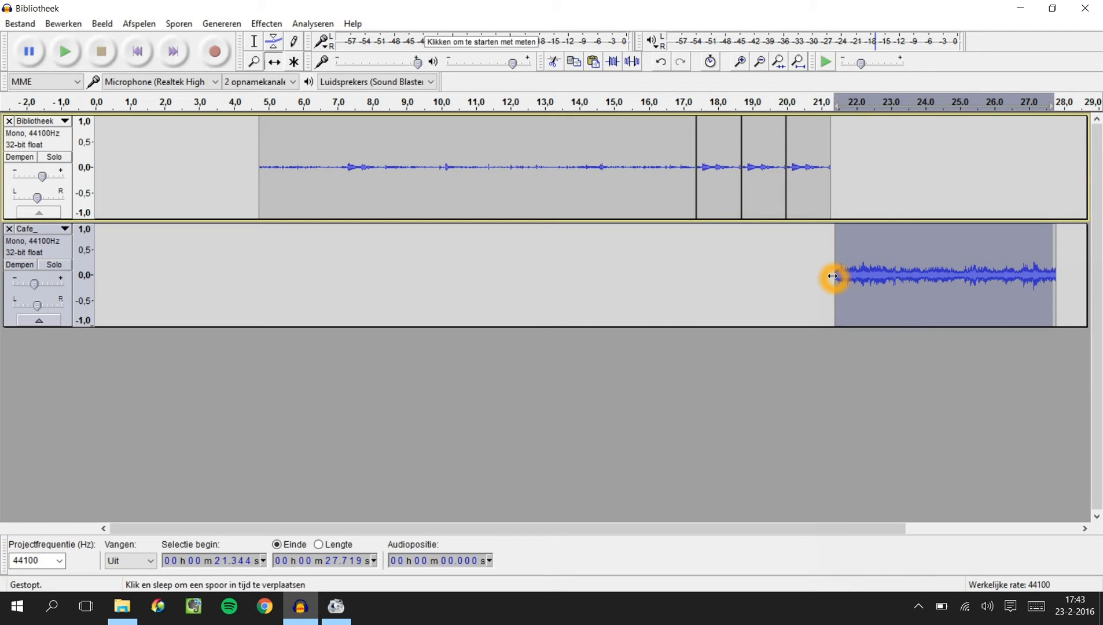
pyautogui.click(849, 104)
pyautogui.click(849, 110)
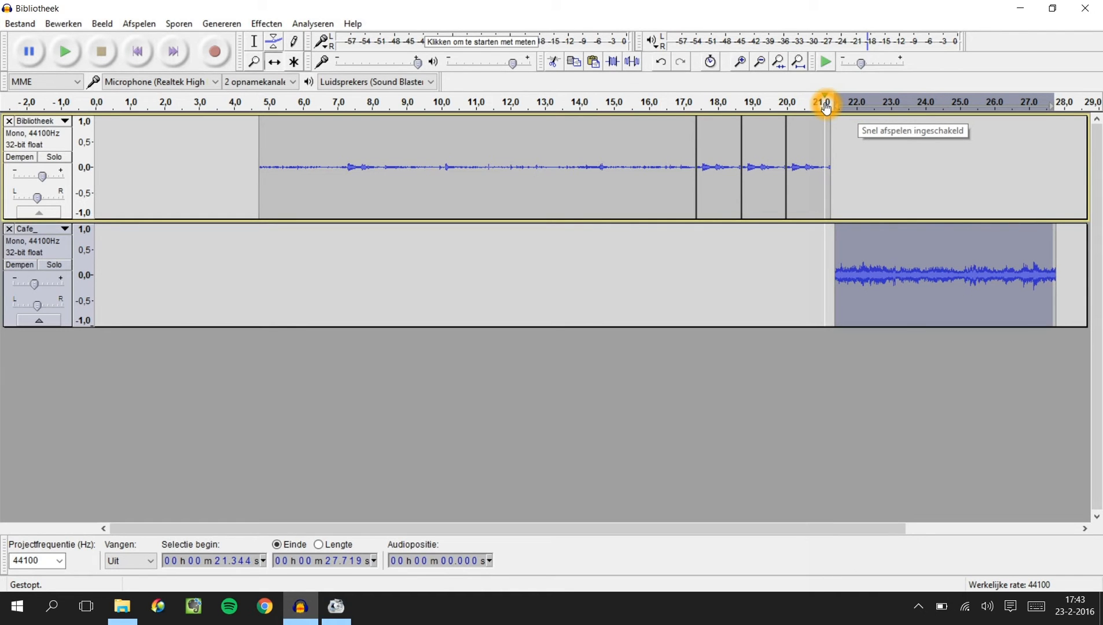
# Step: Select the start of the café clip, about 21.26–22.03 s in the Cafe_ track, and apply a fade-in
pyautogui.click(831, 107)
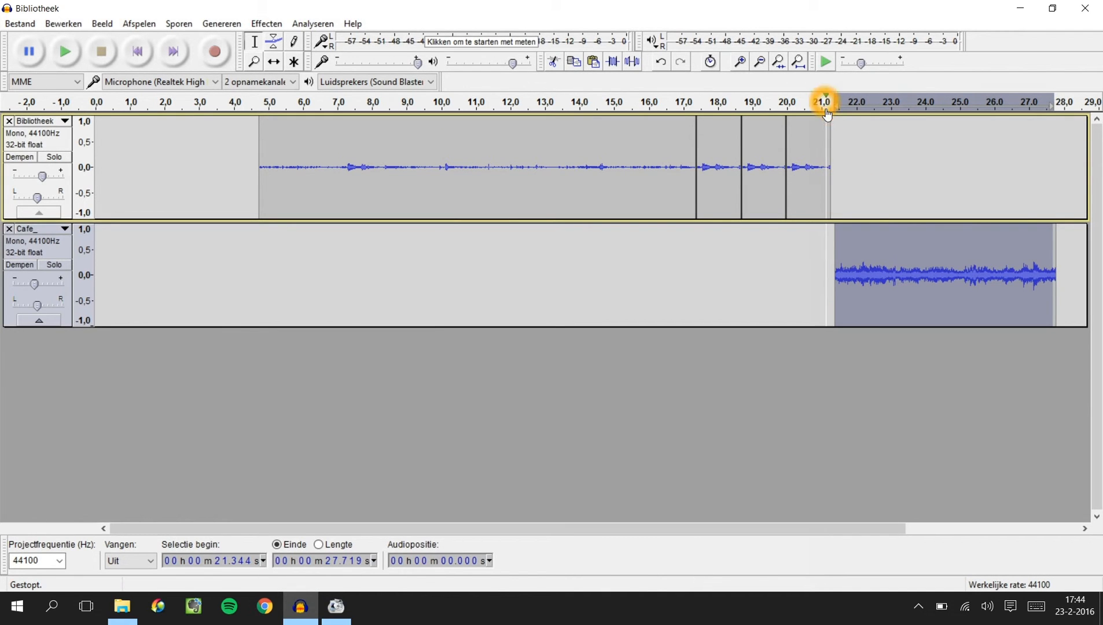
pyautogui.moveTo(835, 119); pyautogui.dragTo(853, 122)
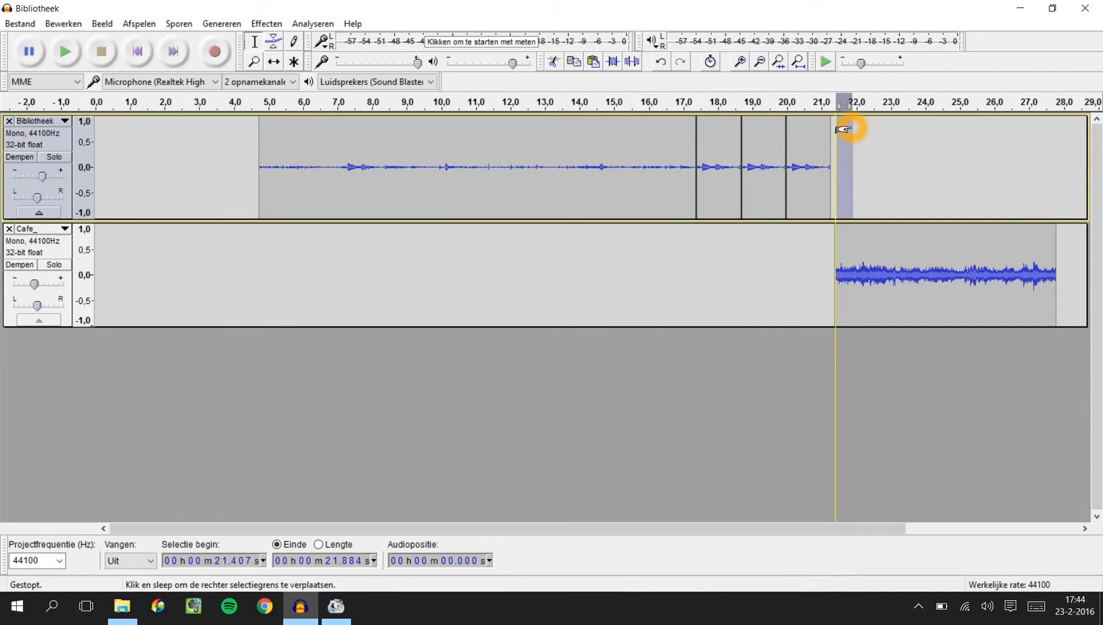
pyautogui.moveTo(827, 282); pyautogui.dragTo(857, 291)
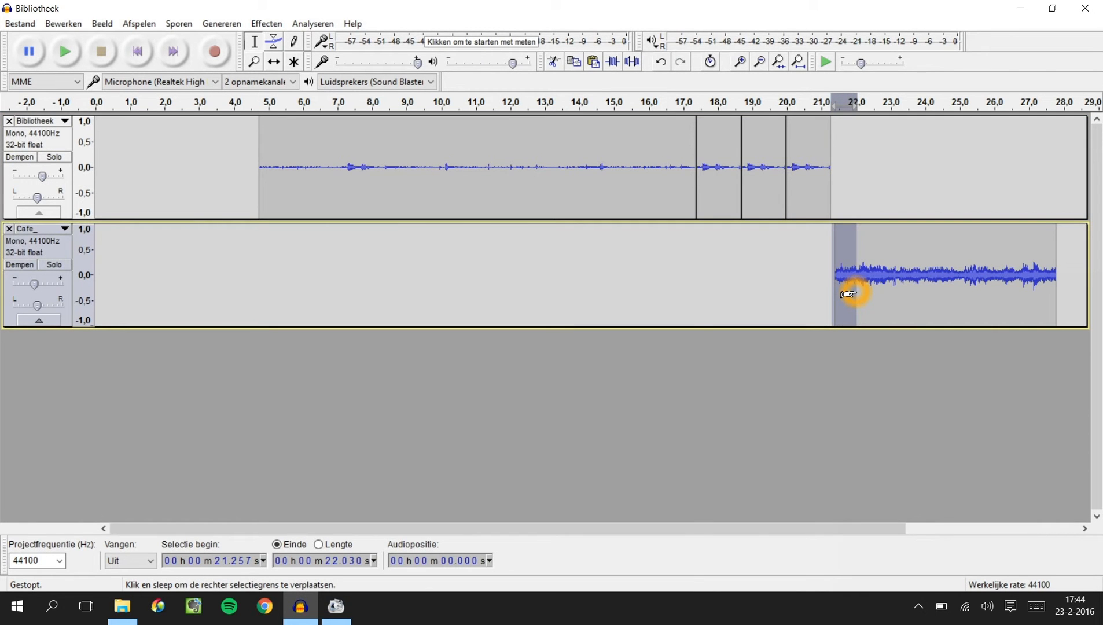
pyautogui.click(278, 24)
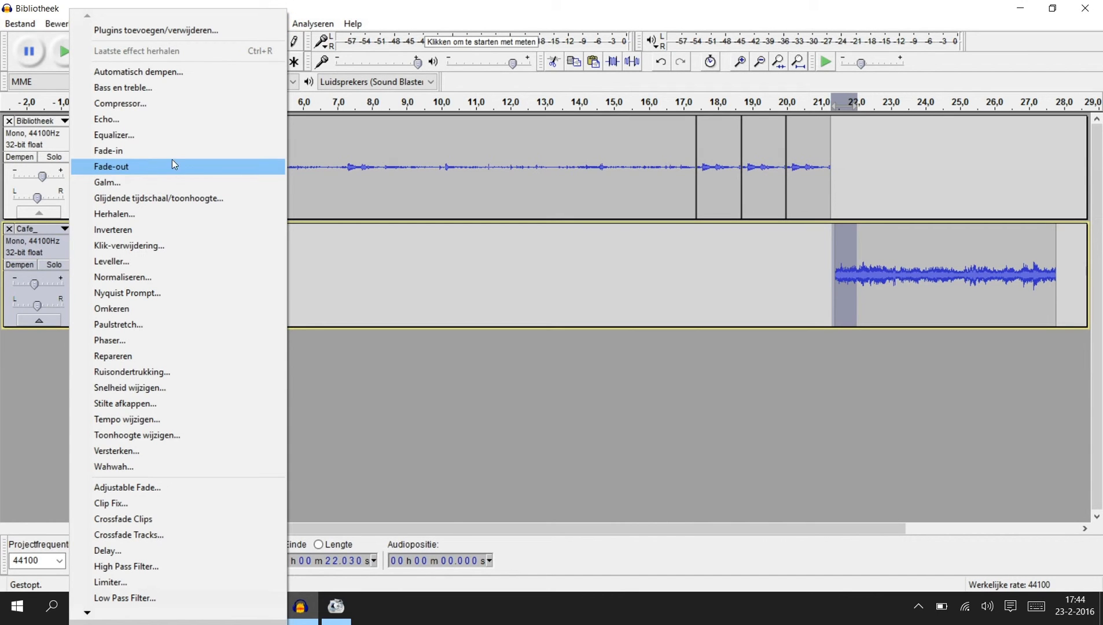
pyautogui.click(123, 153)
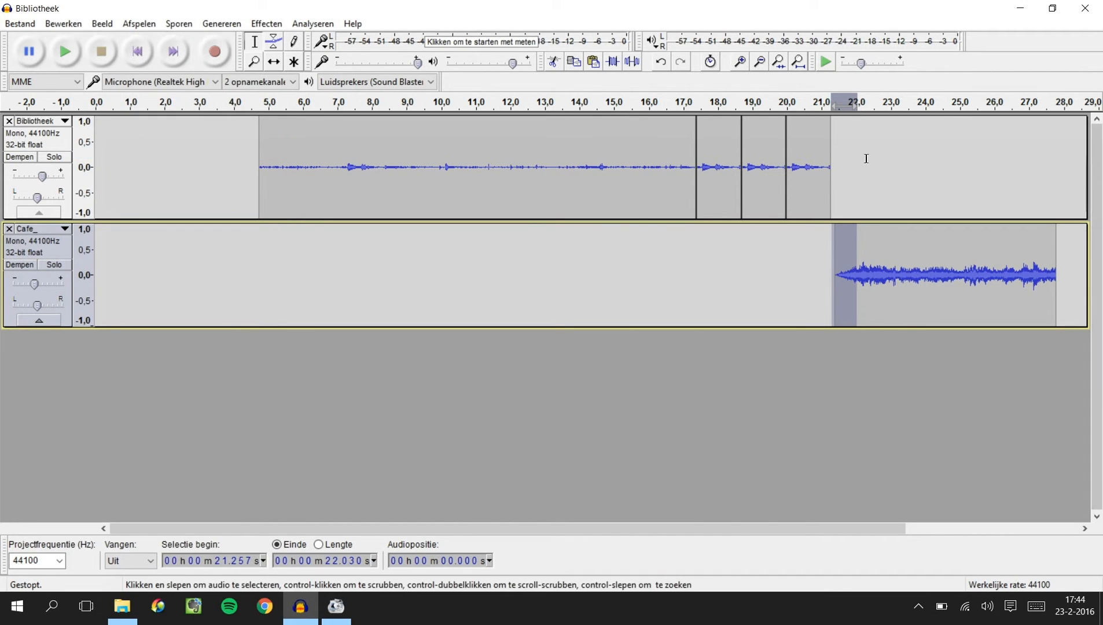
# Step: Listen to the faded-in start of the café clip and to the transition from about 20.3 s
pyautogui.press('space')
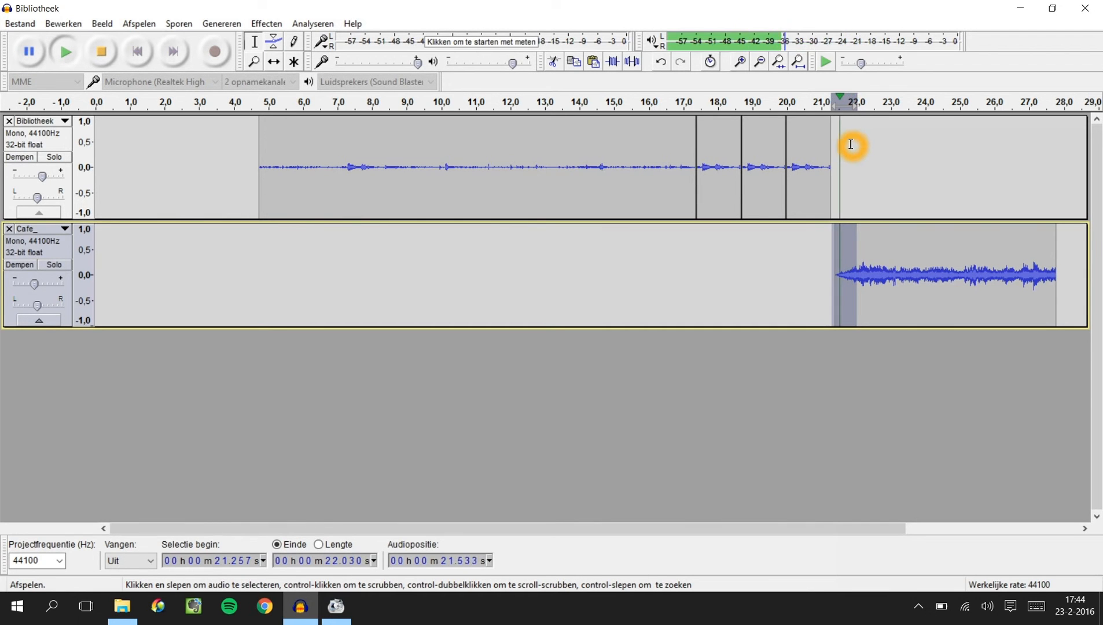
pyautogui.click(796, 103)
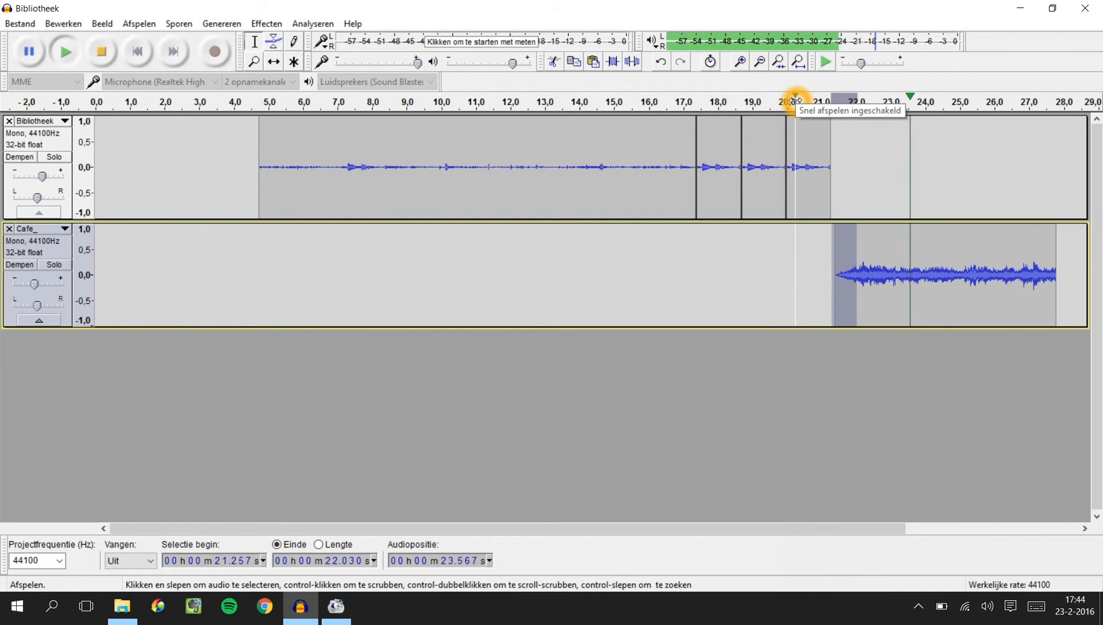
pyautogui.click(795, 102)
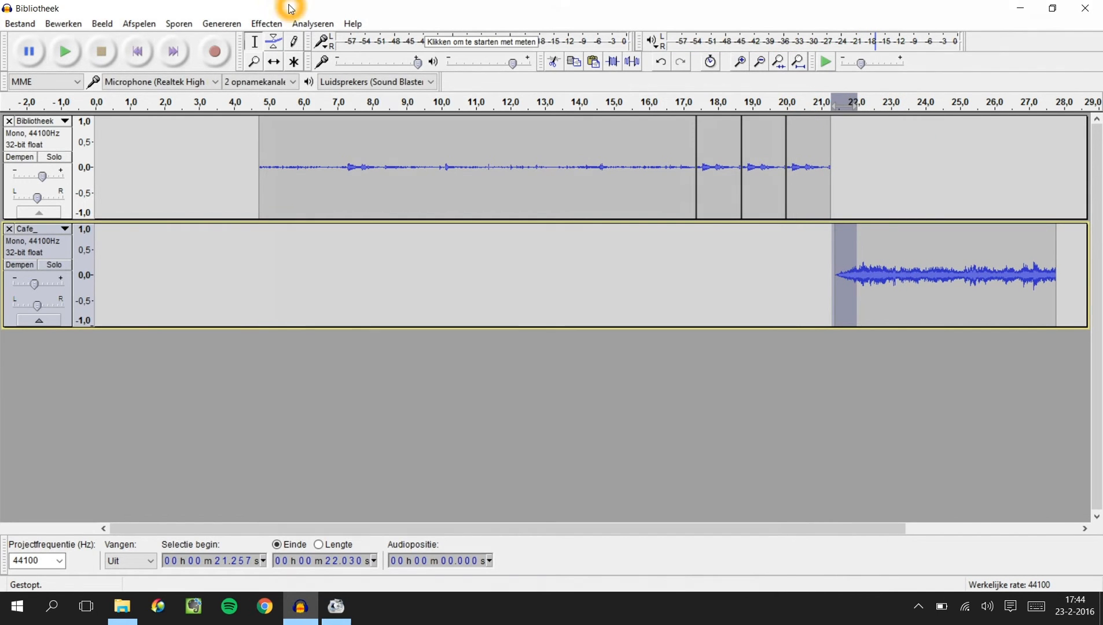
# Step: Shift the café clip earlier to start at about 20.8 s, overlapping the end of the library audio, and play the transition from about 19.2 s
pyautogui.click(274, 62)
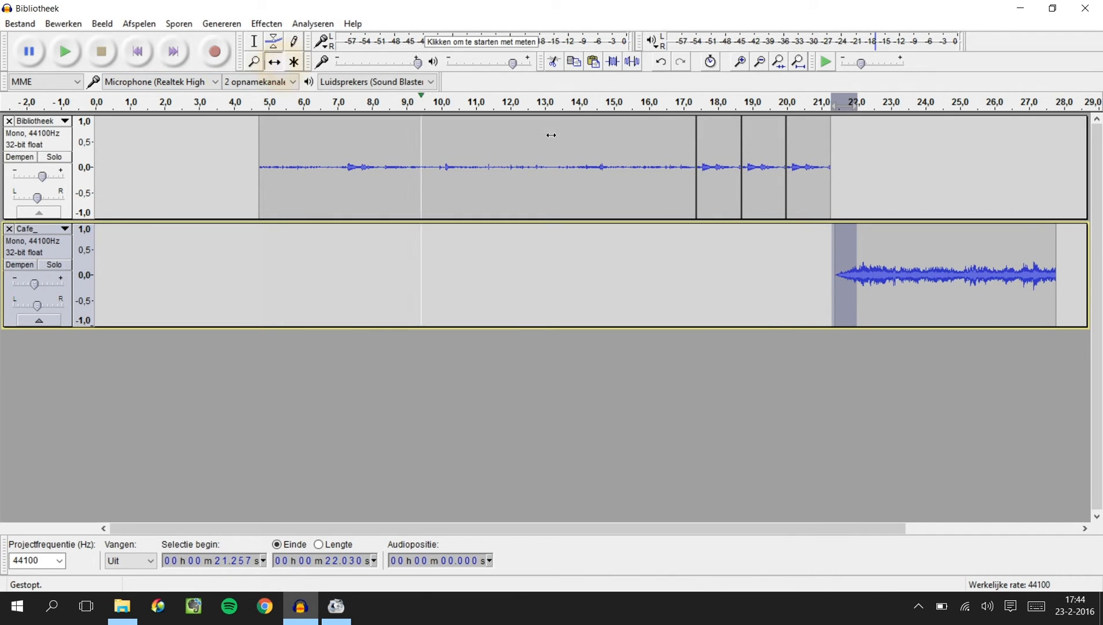
pyautogui.moveTo(921, 299); pyautogui.dragTo(906, 297)
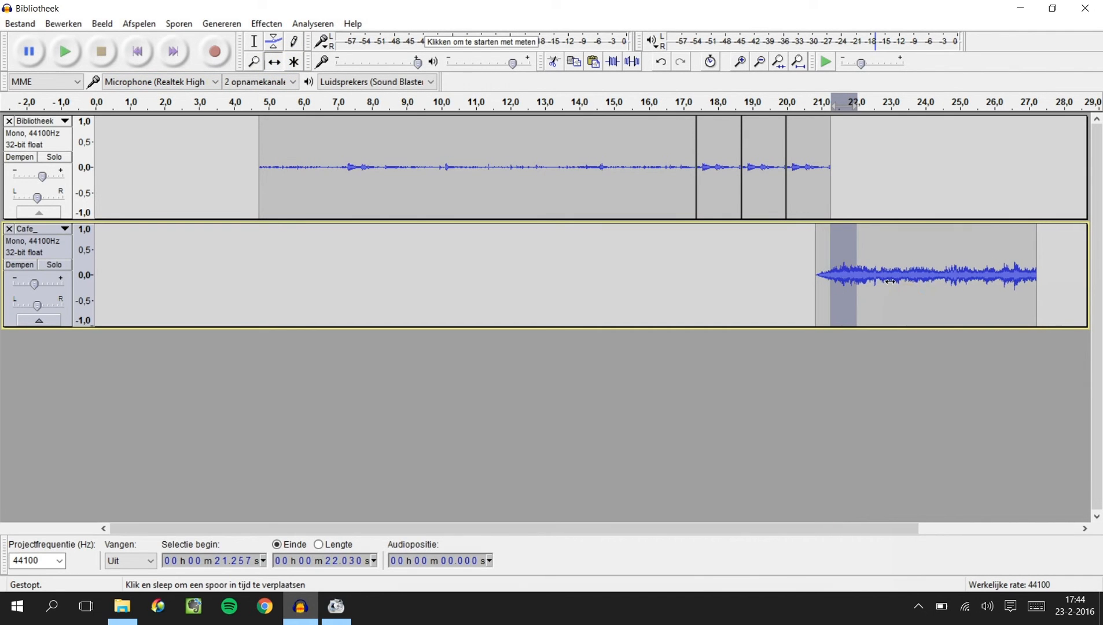
pyautogui.click(760, 103)
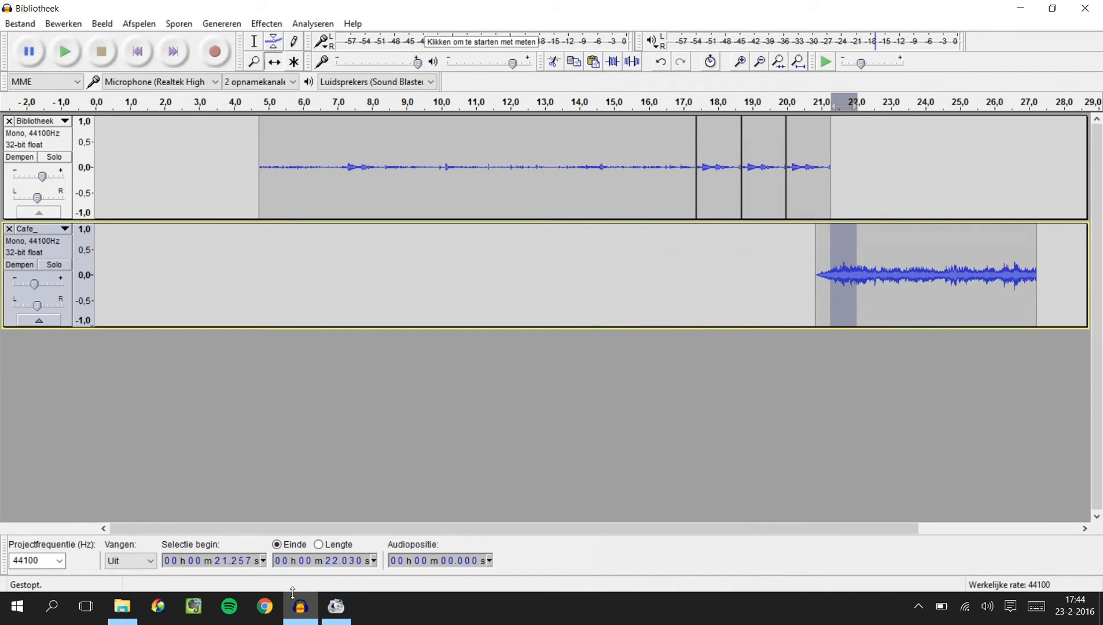
# Step: Import Hall.m4a from the geluid folder in File Explorer into the Audacity project as a third track
pyautogui.click(121, 608)
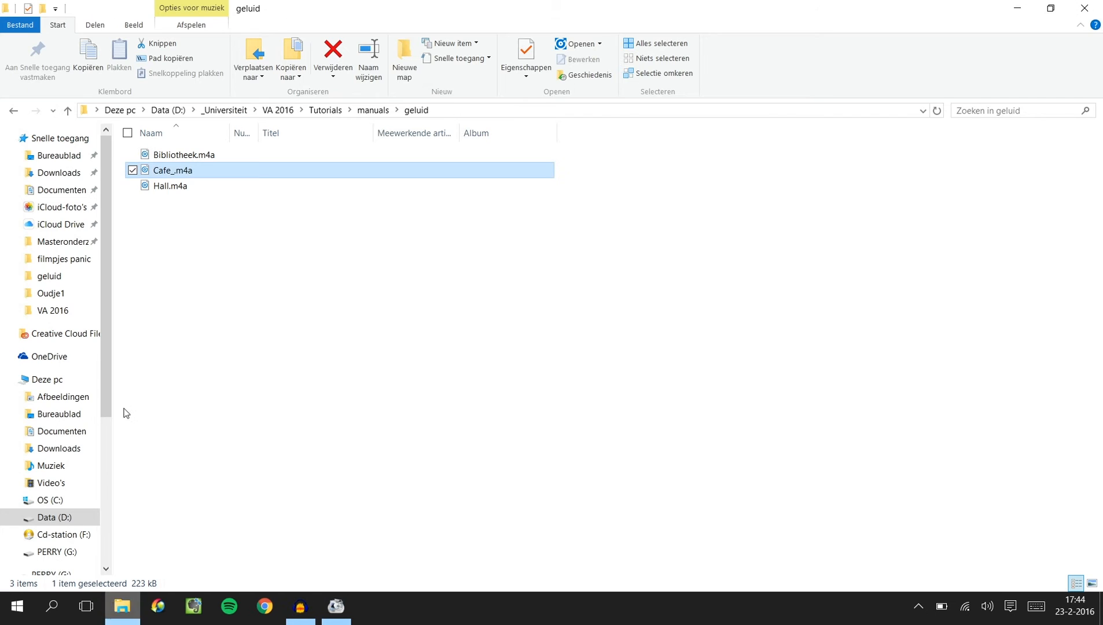
pyautogui.click(173, 184)
pyautogui.moveTo(176, 185); pyautogui.dragTo(289, 450)
# Step: Mute the Cafe_ track and listen to the Hall recording from about 23.6 s
pyautogui.click(582, 366)
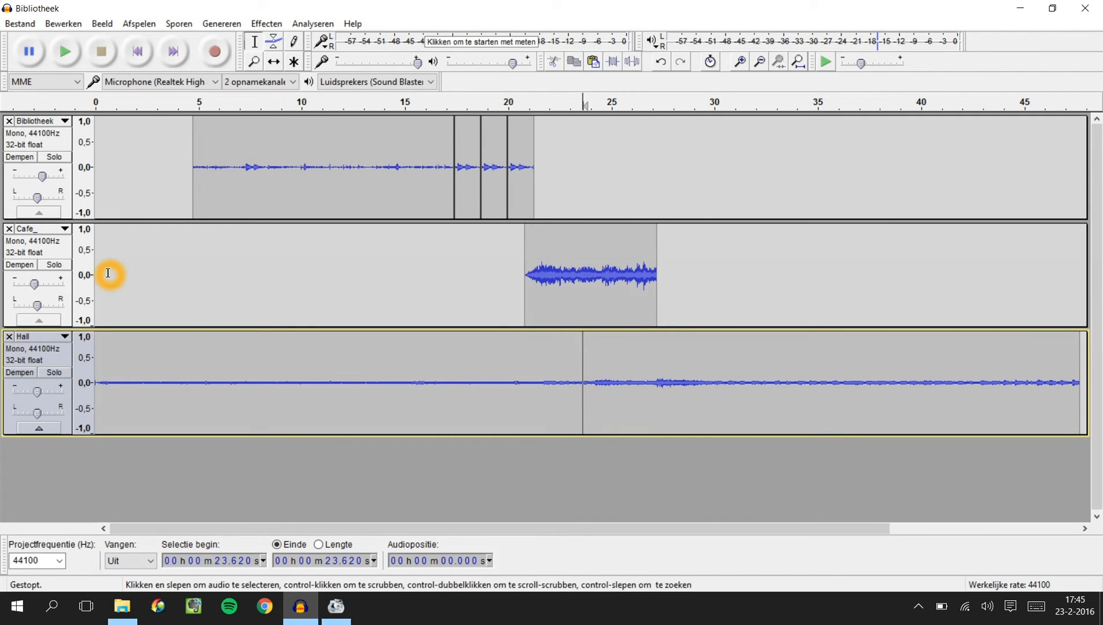
pyautogui.click(29, 267)
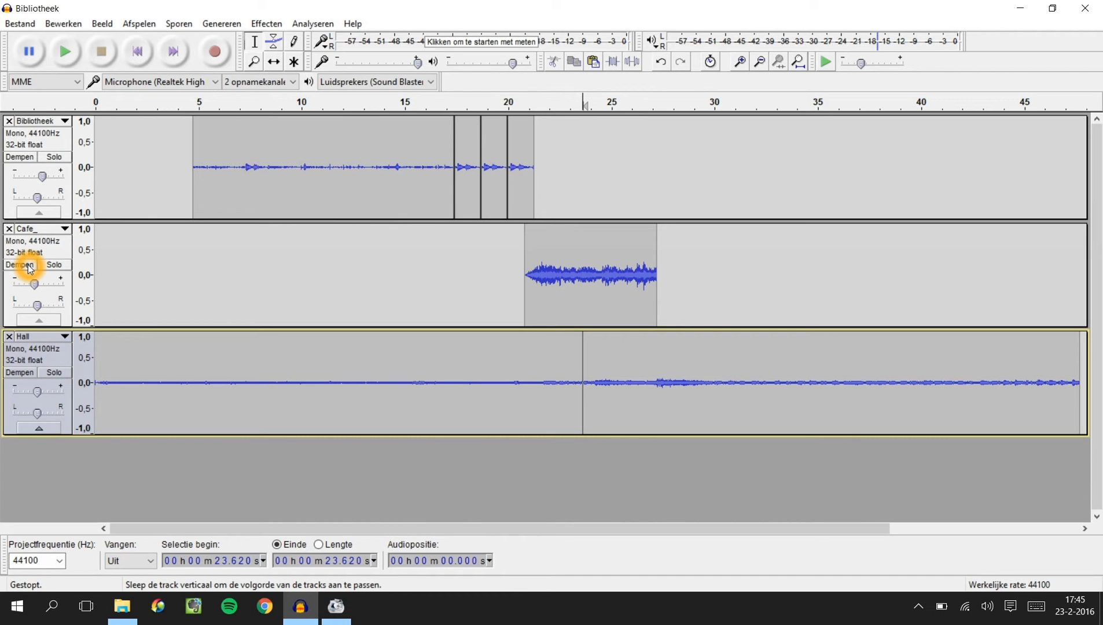
pyautogui.click(28, 267)
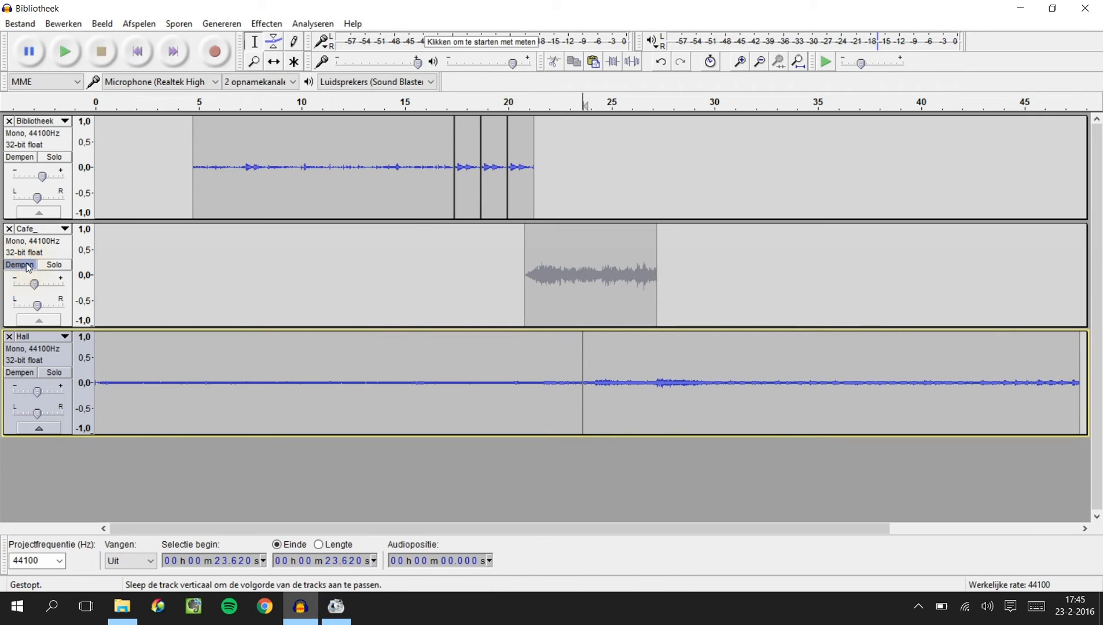
pyautogui.press('space')
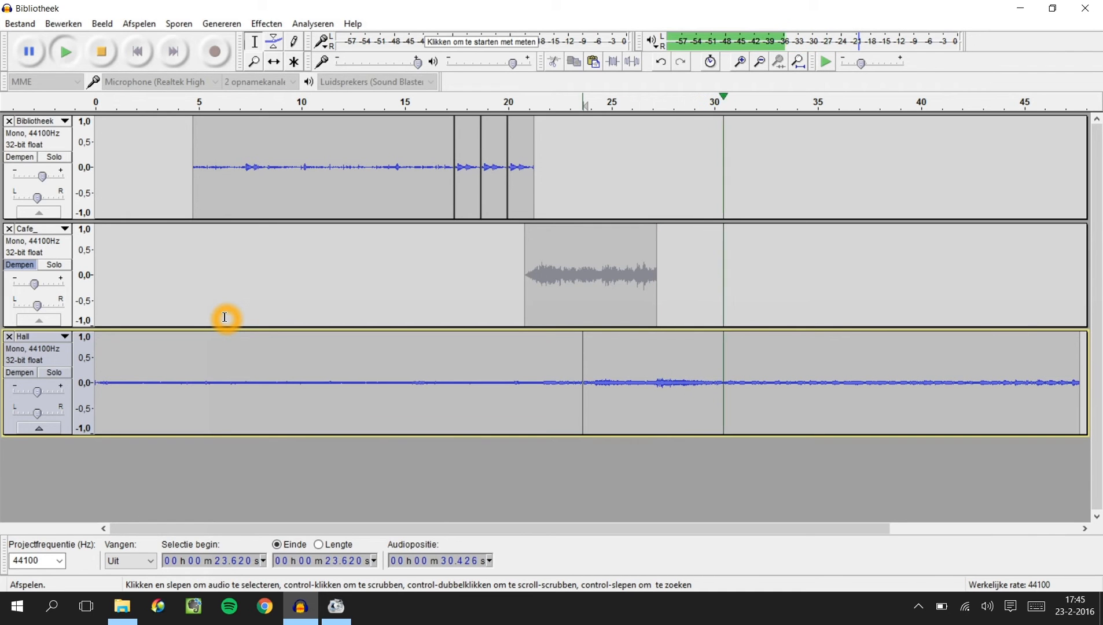
pyautogui.press('space')
# Step: Listen to the Hall recording from about 32.2 s and trim it to the section from about 29.4 to 36.3 s
pyautogui.click(574, 362)
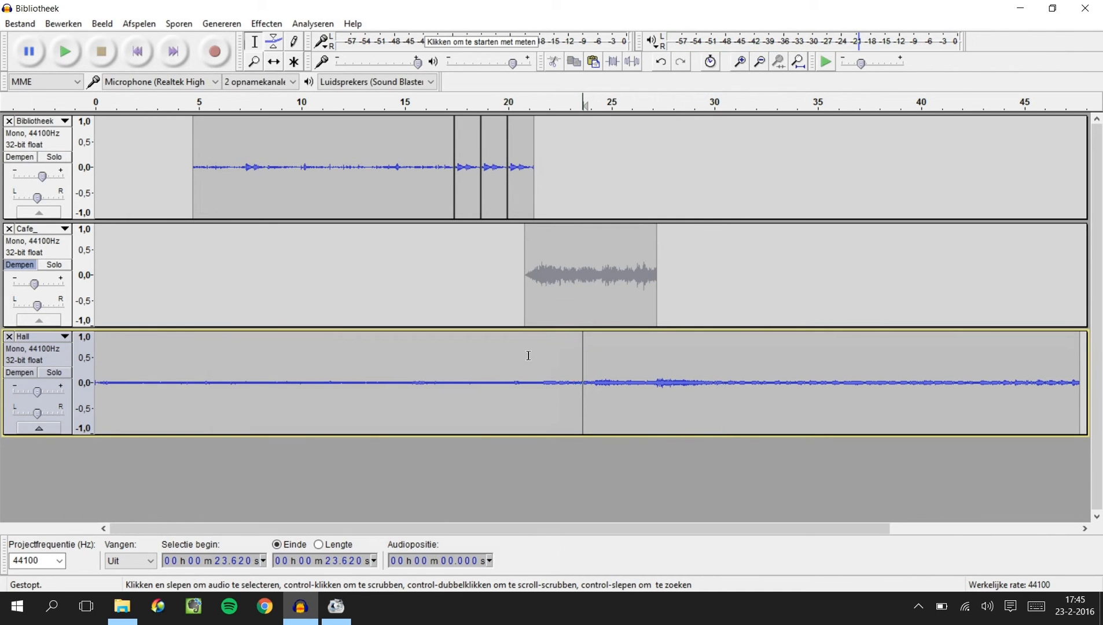
pyautogui.moveTo(517, 355); pyautogui.dragTo(720, 372)
pyautogui.click(759, 363)
pyautogui.press('space')
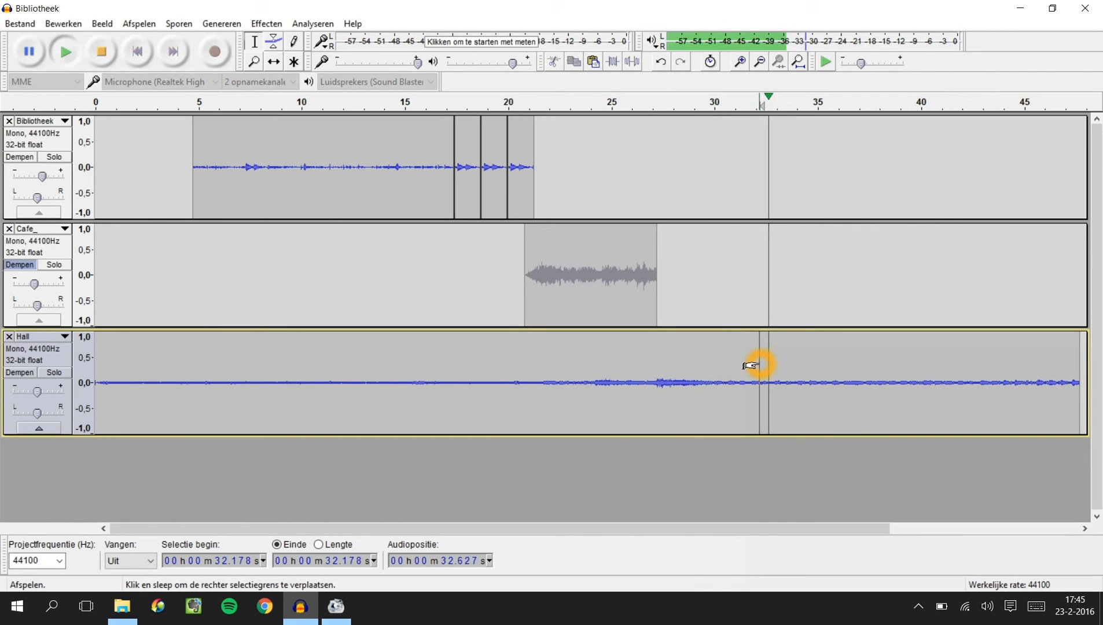
pyautogui.press('space')
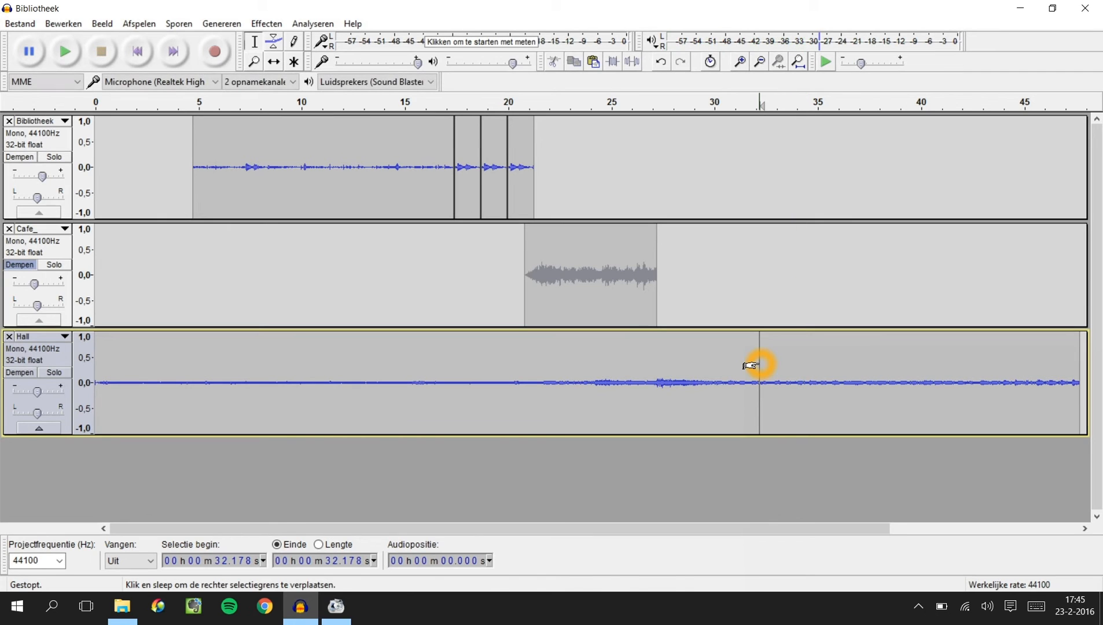
pyautogui.moveTo(702, 370); pyautogui.dragTo(844, 370)
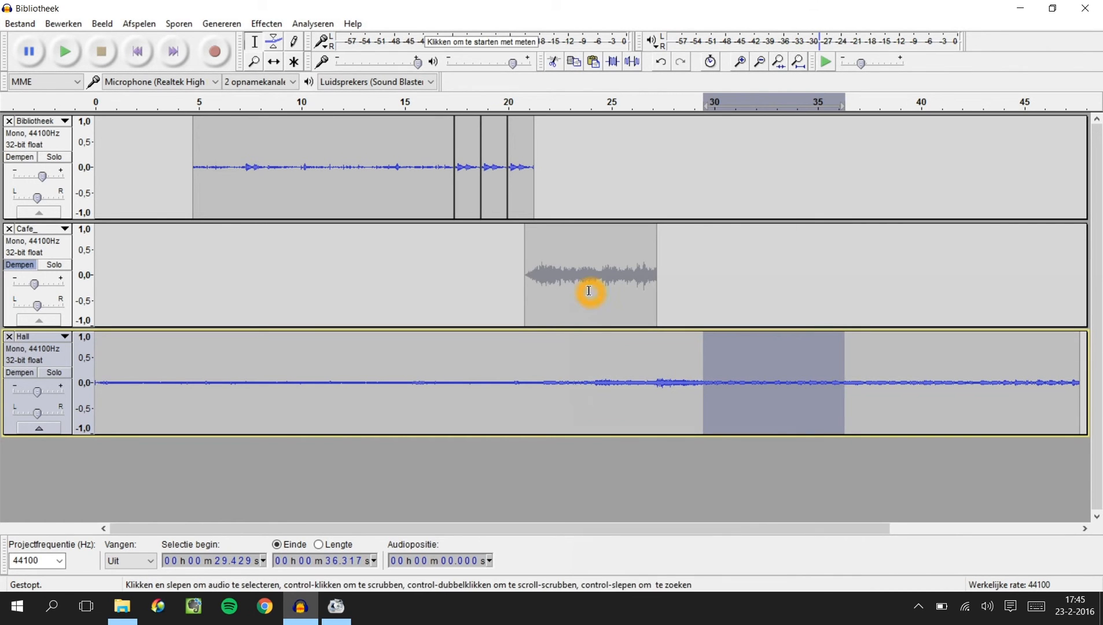
pyautogui.click(614, 62)
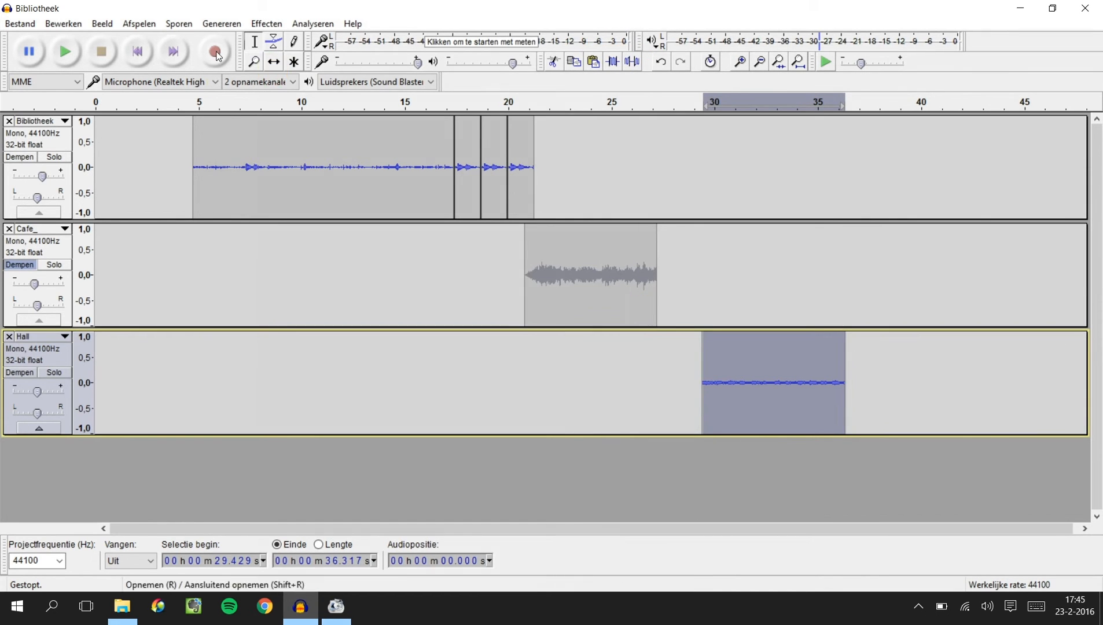
# Step: Shift the trimmed Hall clip earlier so it starts where the café clip ends, at about 27.2 s
pyautogui.click(271, 69)
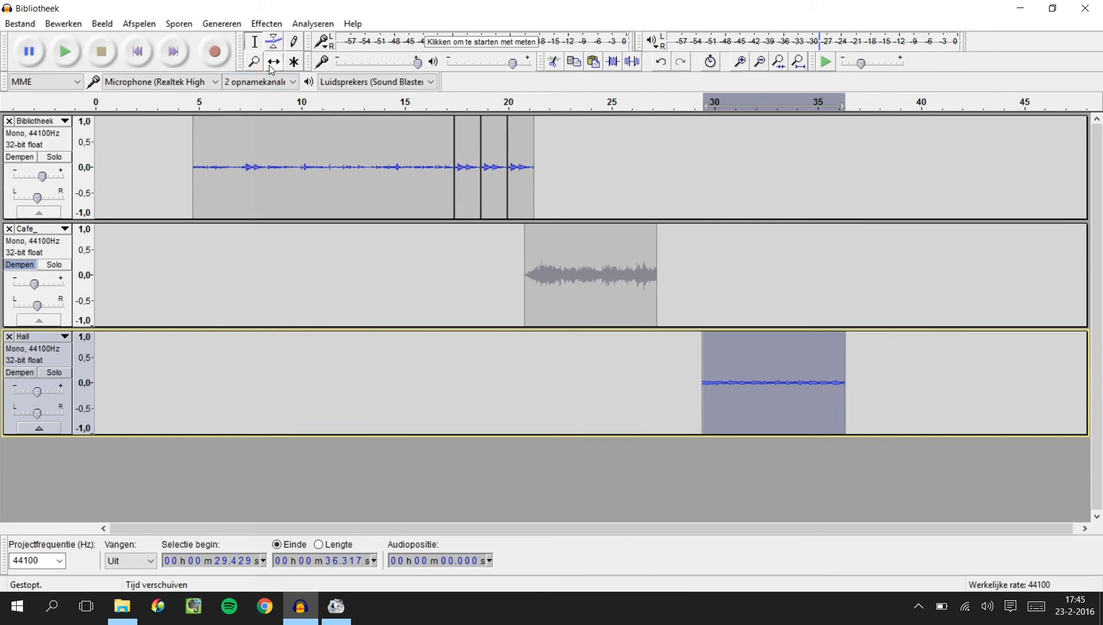
pyautogui.moveTo(762, 375); pyautogui.dragTo(720, 379)
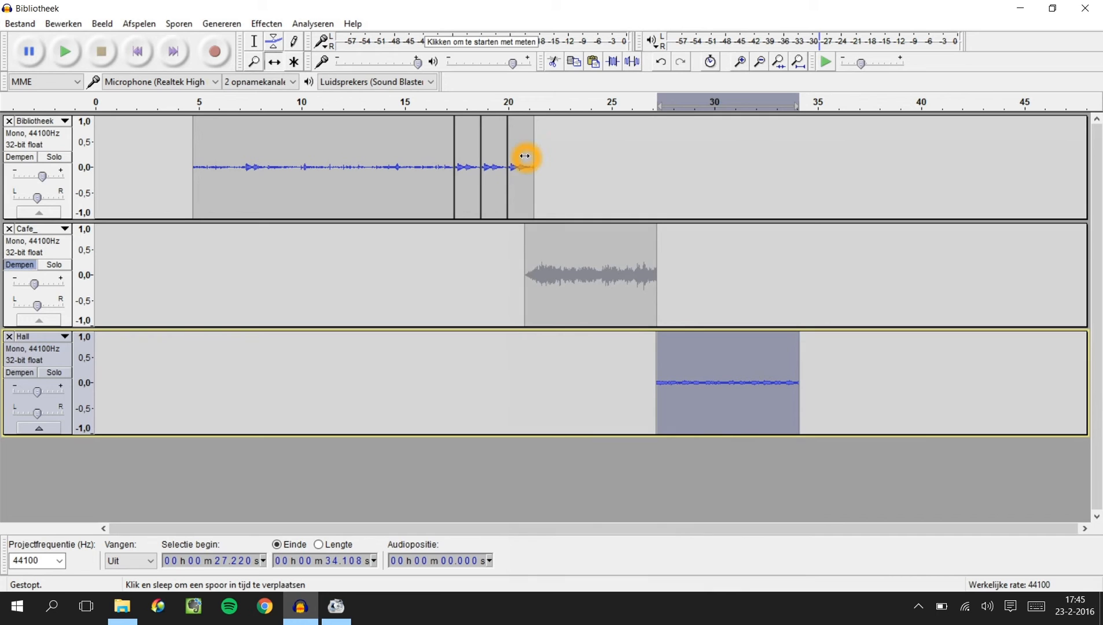
pyautogui.click(615, 358)
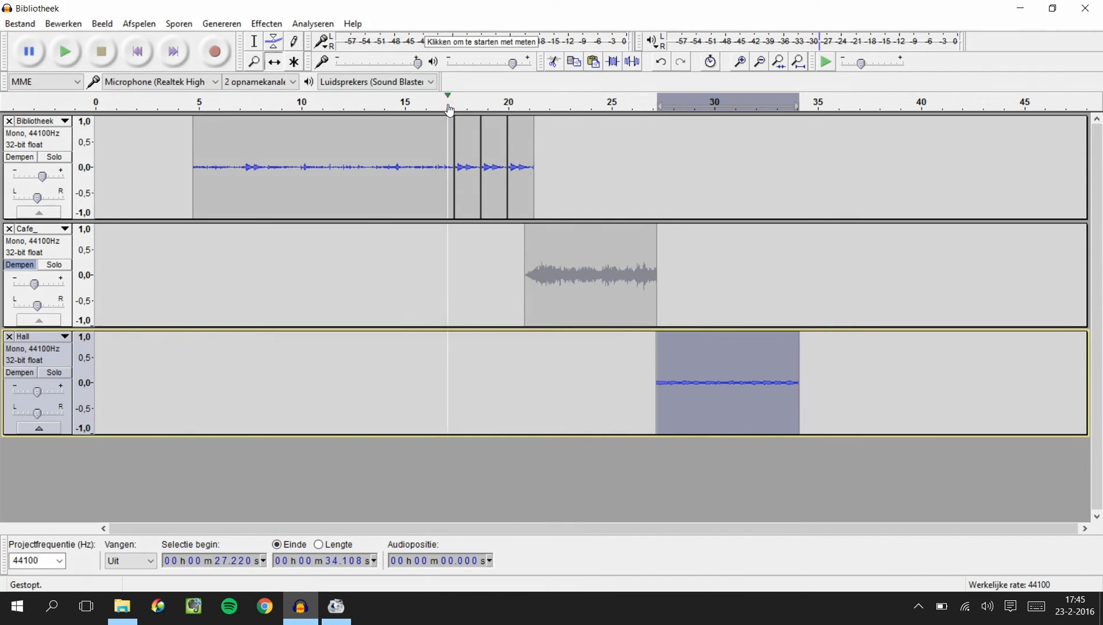
pyautogui.moveTo(593, 65); pyautogui.dragTo(612, 64)
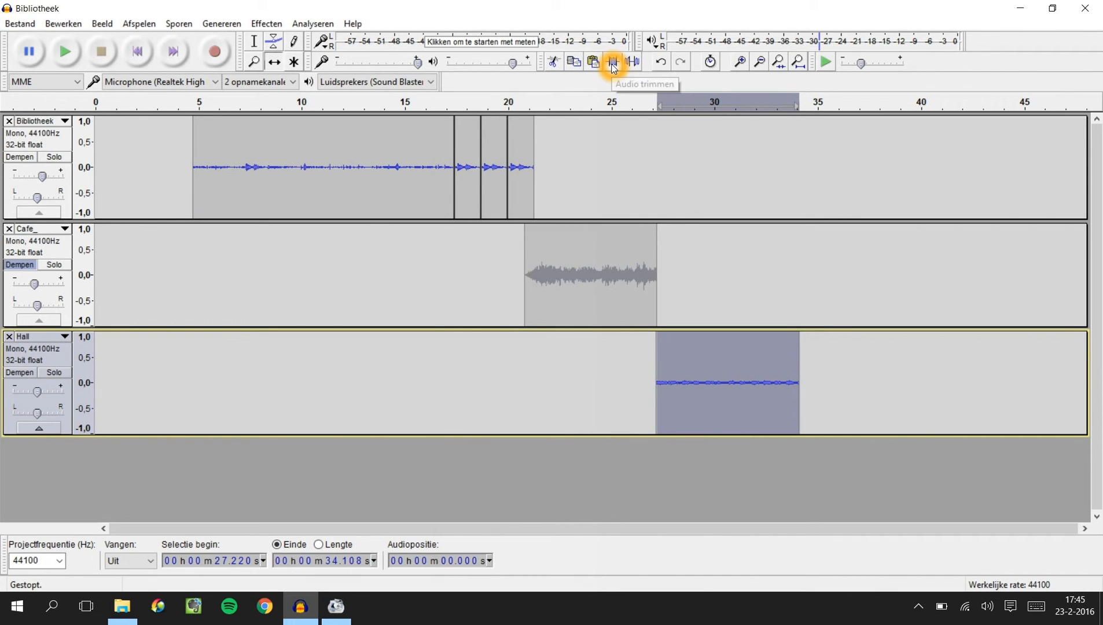
# Step: Apply a fade-in to the start of the Hall clip, selecting up to about 28.7 s
pyautogui.click(252, 48)
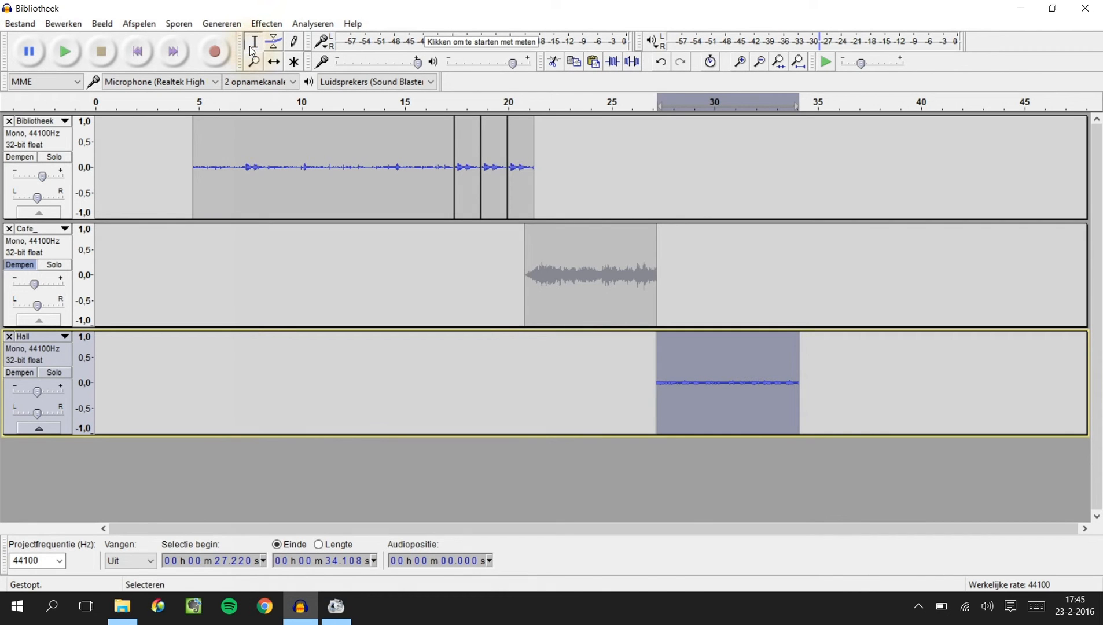
pyautogui.click(639, 399)
pyautogui.moveTo(648, 399); pyautogui.dragTo(687, 403)
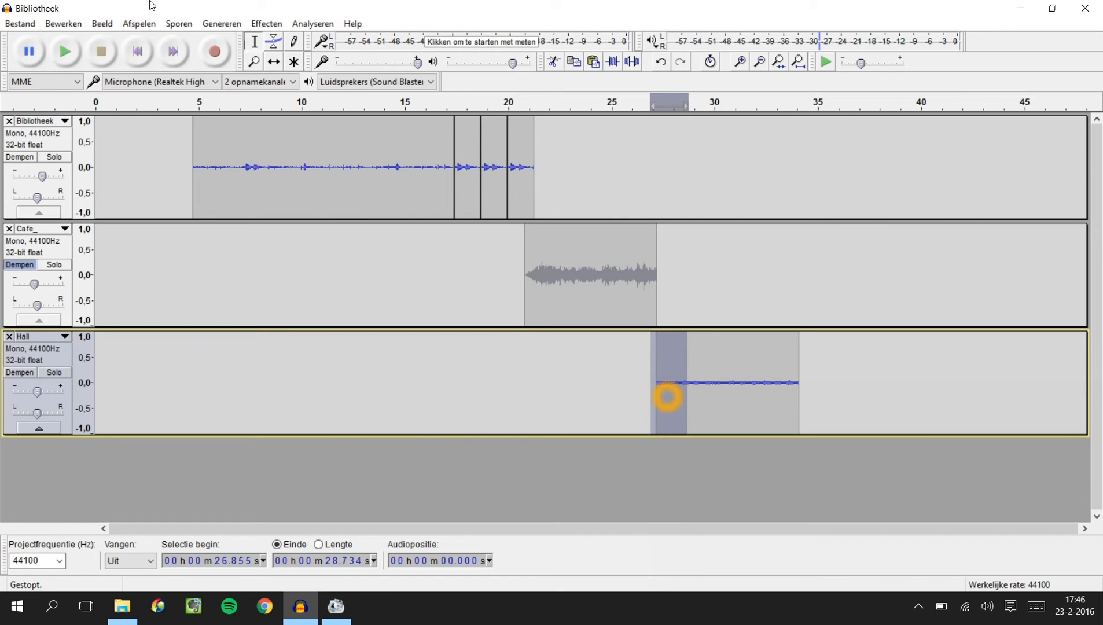
pyautogui.click(266, 23)
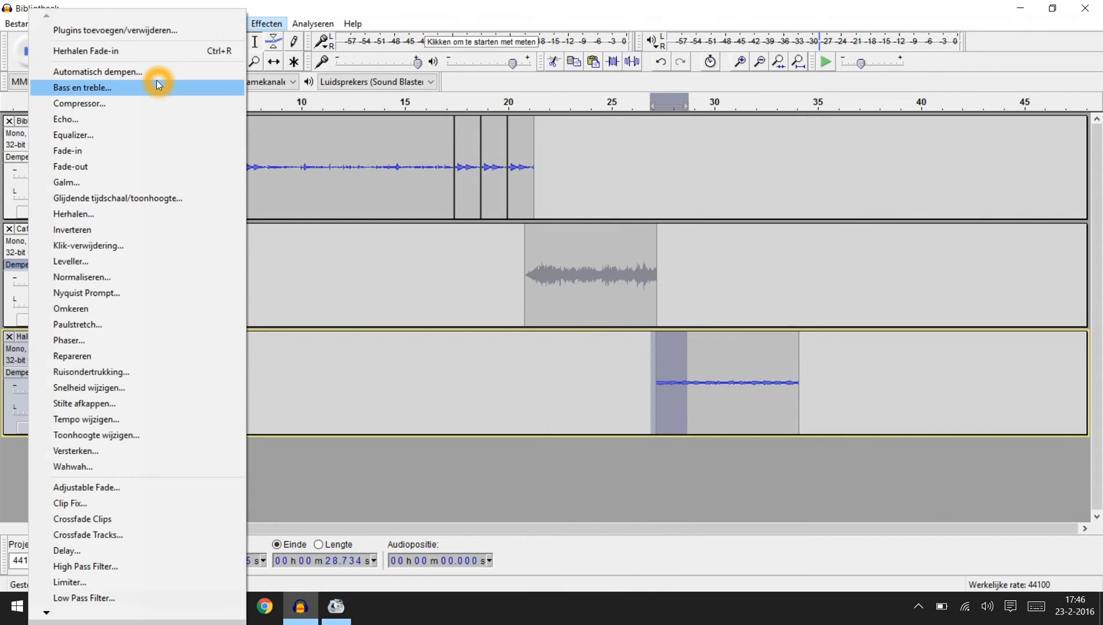
pyautogui.click(116, 154)
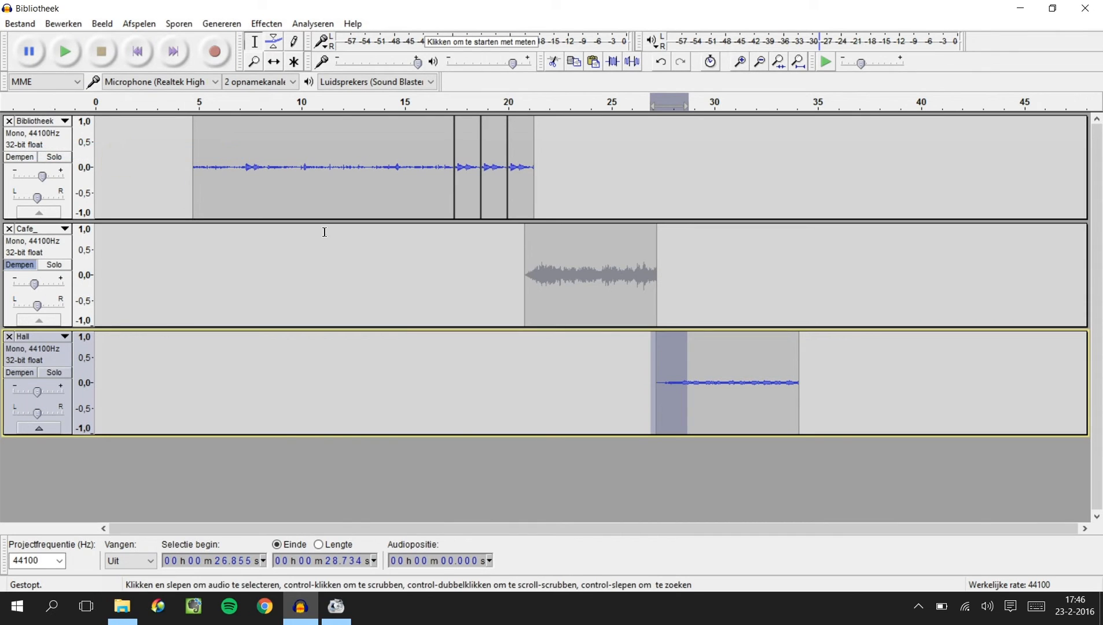
# Step: Unmute the Cafe_ track and apply a fade-out to the end of its clip, from about 26.1 to 27.2 s
pyautogui.click(23, 269)
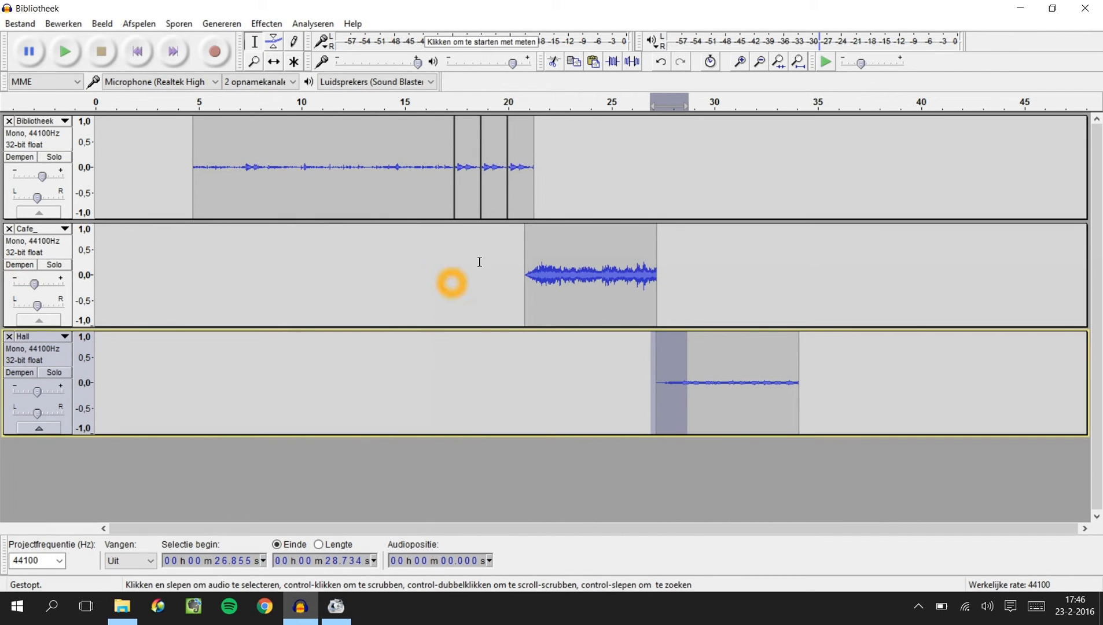
pyautogui.click(637, 193)
pyautogui.moveTo(632, 194); pyautogui.dragTo(641, 196)
pyautogui.moveTo(636, 255)
pyautogui.mouseDown()
pyautogui.moveTo(669, 254)
pyautogui.moveTo(657, 256)
pyautogui.mouseUp()
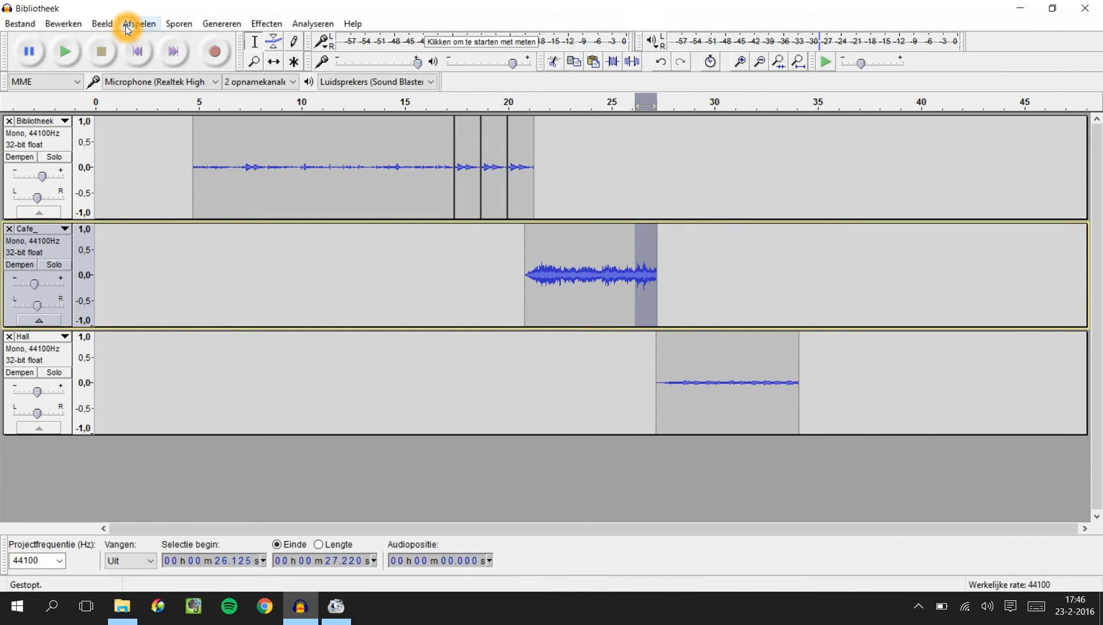
pyautogui.click(266, 24)
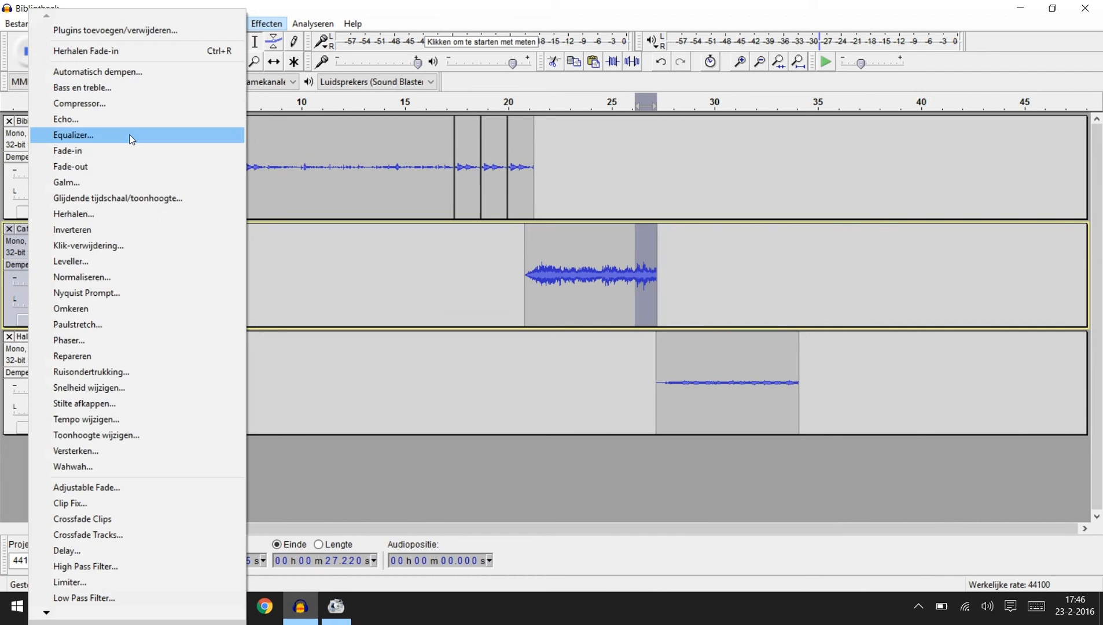
pyautogui.click(97, 166)
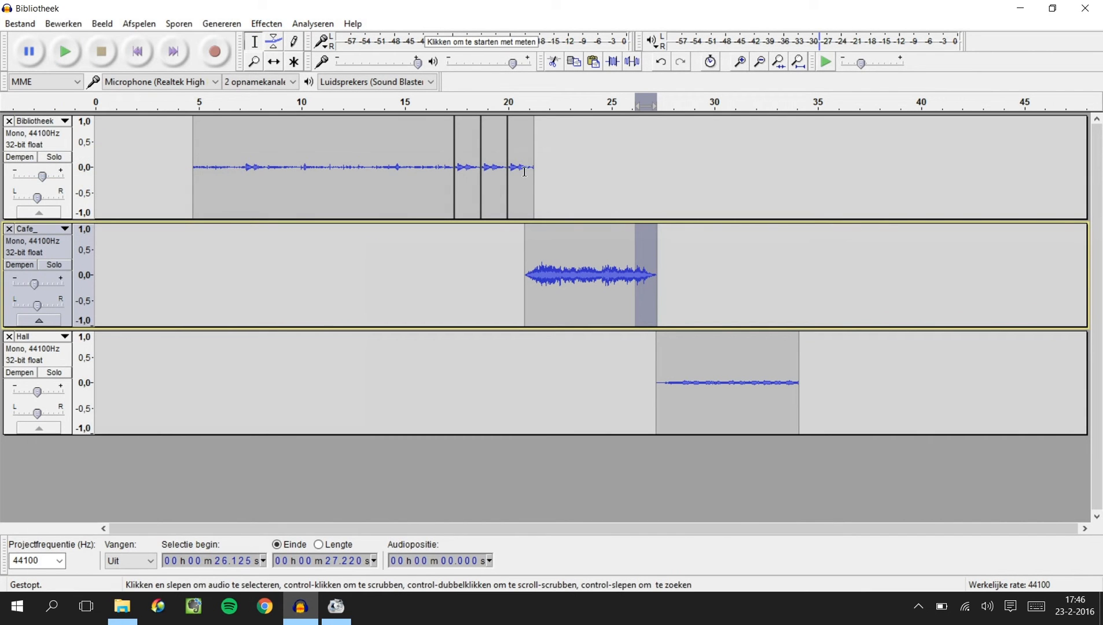
# Step: Play the mix from about 24.4 s to check the transition from the café clip into the Hall clip
pyautogui.click(598, 102)
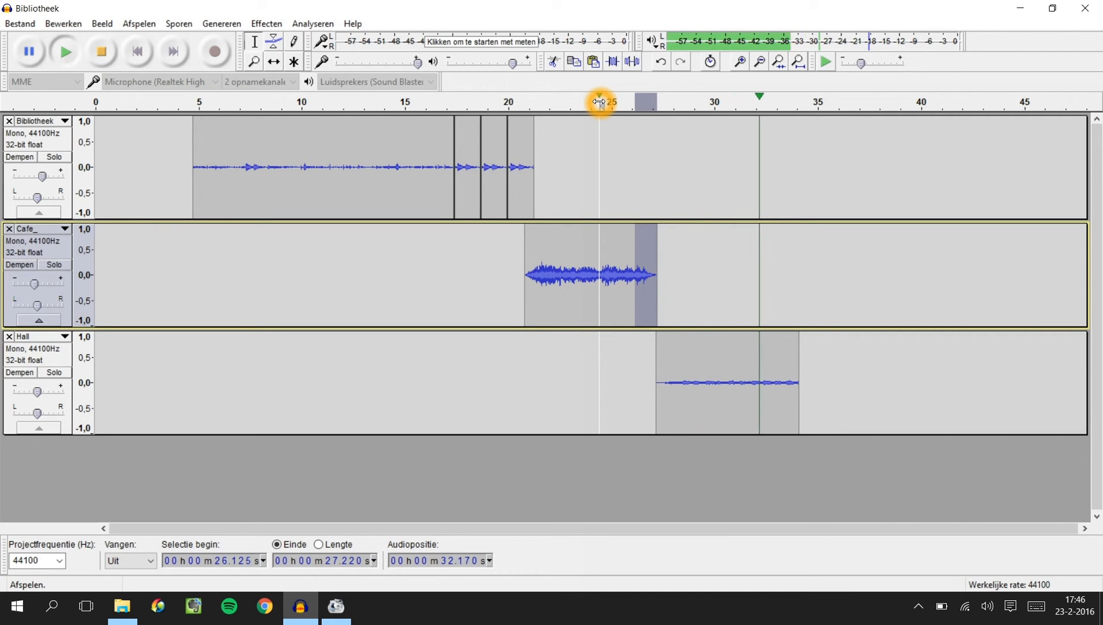
pyautogui.press('space')
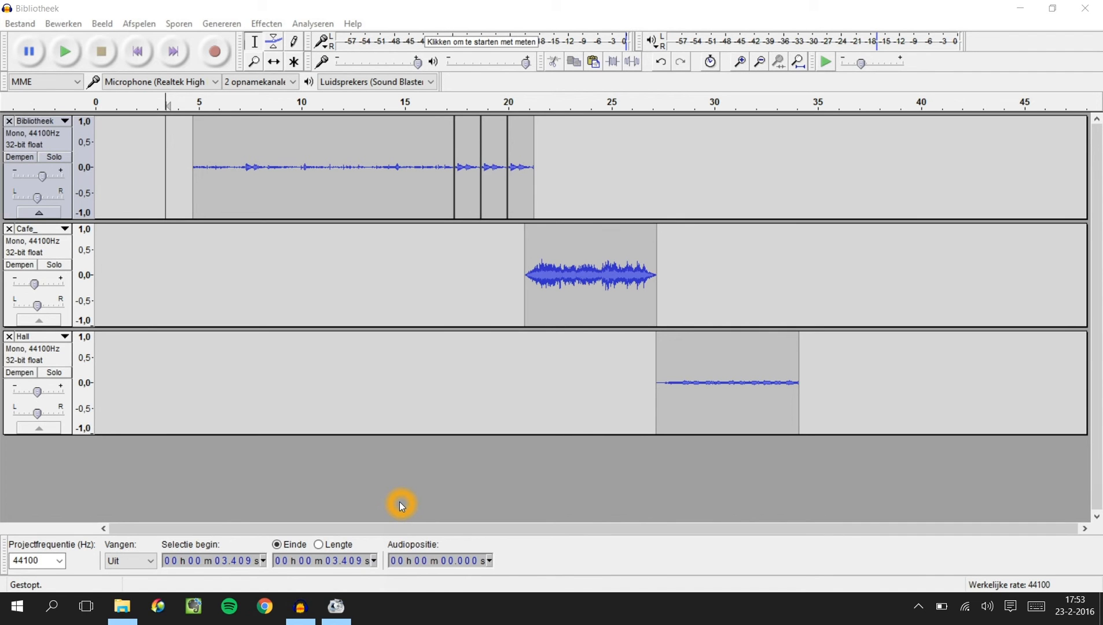
pyautogui.click(198, 114)
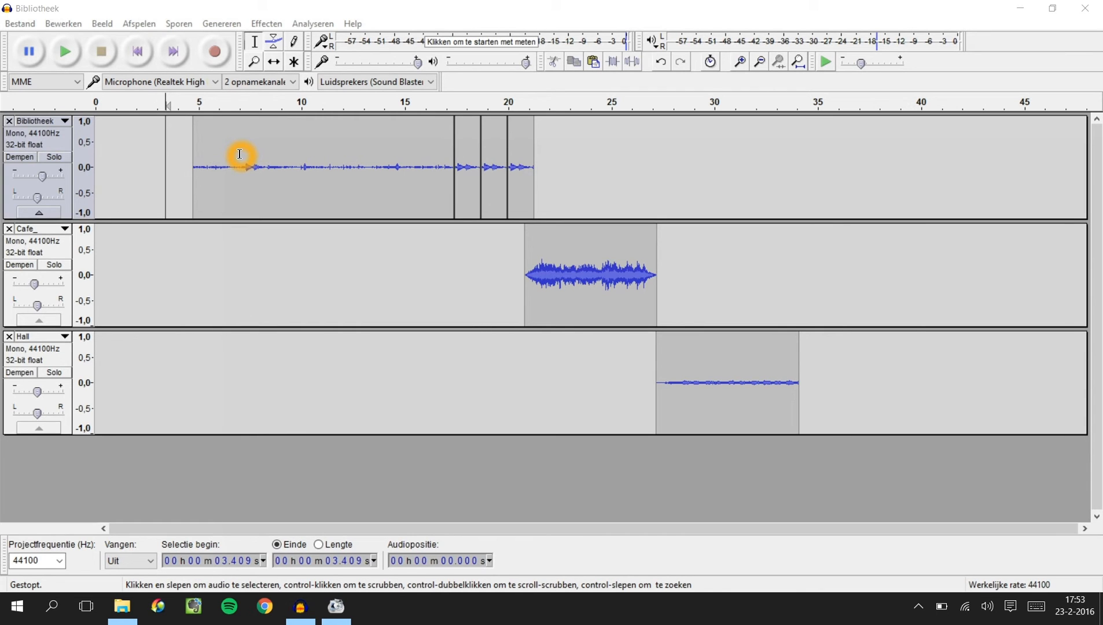
pyautogui.click(265, 201)
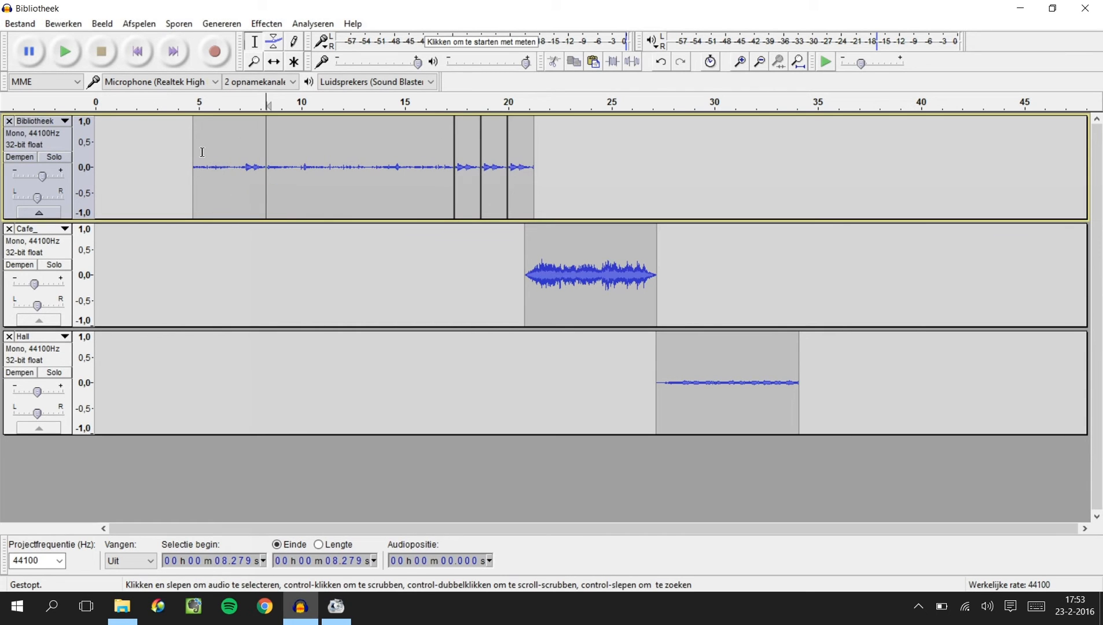
pyautogui.click(193, 109)
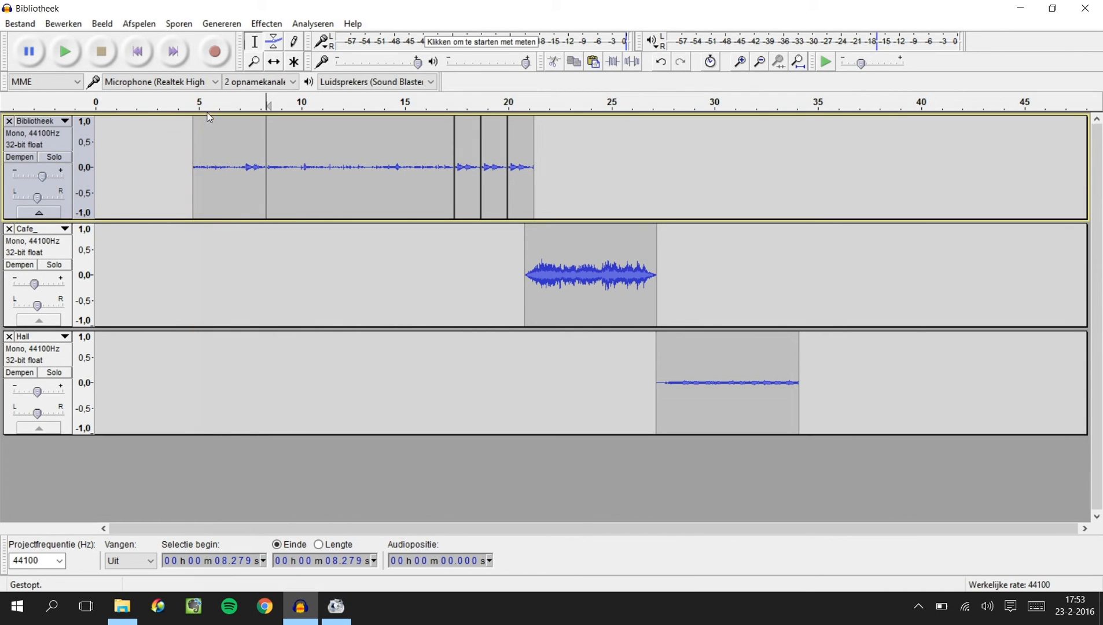
pyautogui.click(194, 104)
pyautogui.click(213, 132)
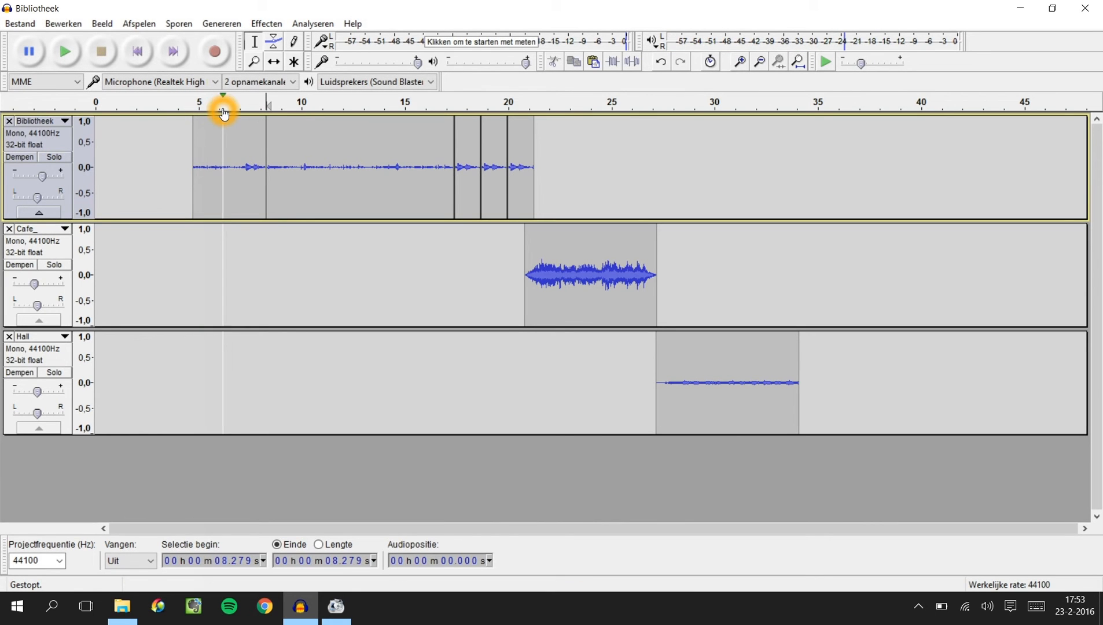
pyautogui.click(209, 110)
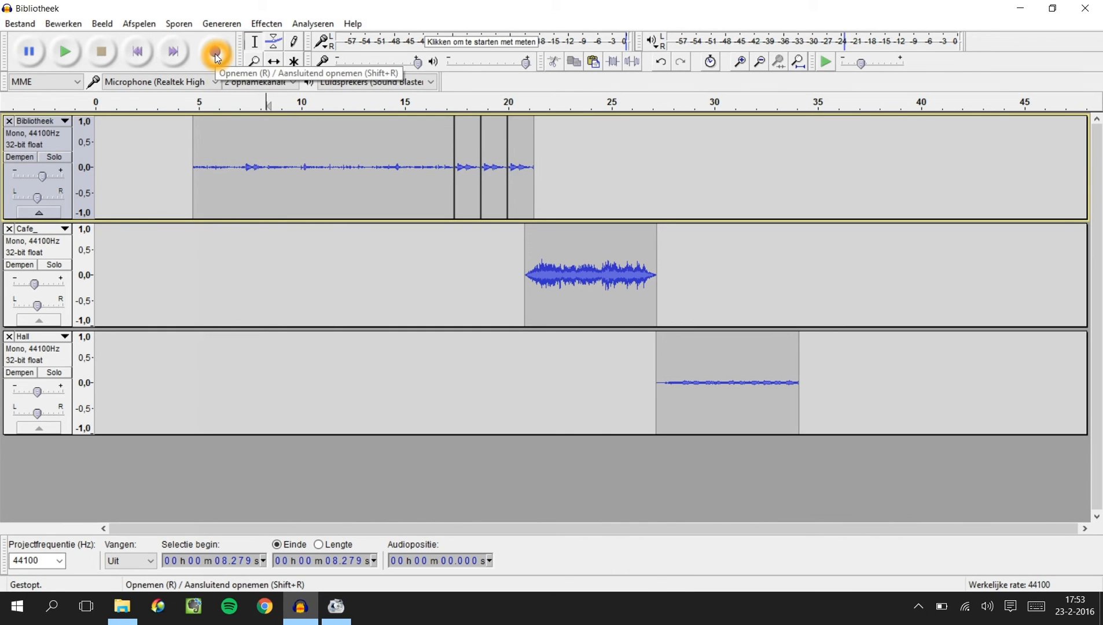
# Step: Select the range from about 0.6 to 34.5 s and record a new stereo microphone track over it
pyautogui.doubleClick(234, 134)
pyautogui.moveTo(108, 167); pyautogui.dragTo(803, 172)
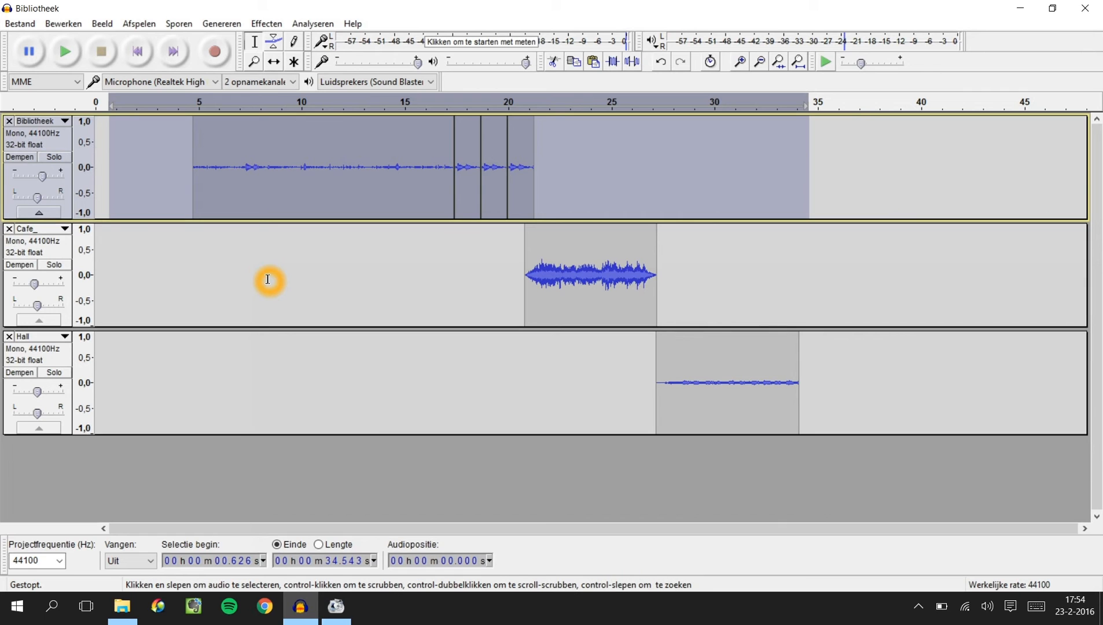
pyautogui.click(214, 60)
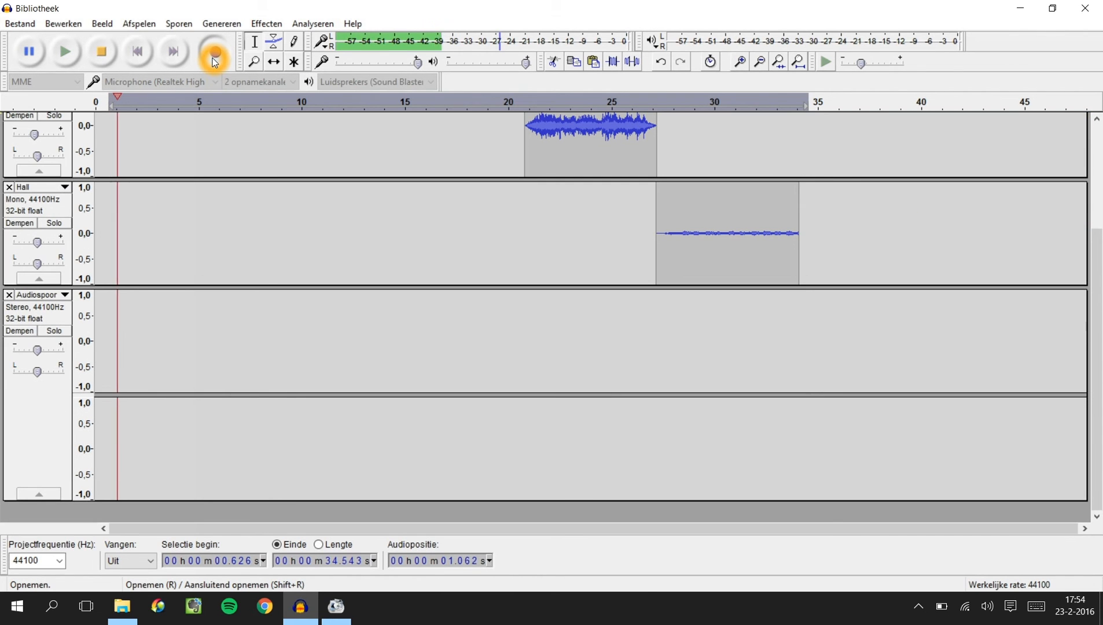
pyautogui.moveTo(1100, 312); pyautogui.dragTo(1100, 217)
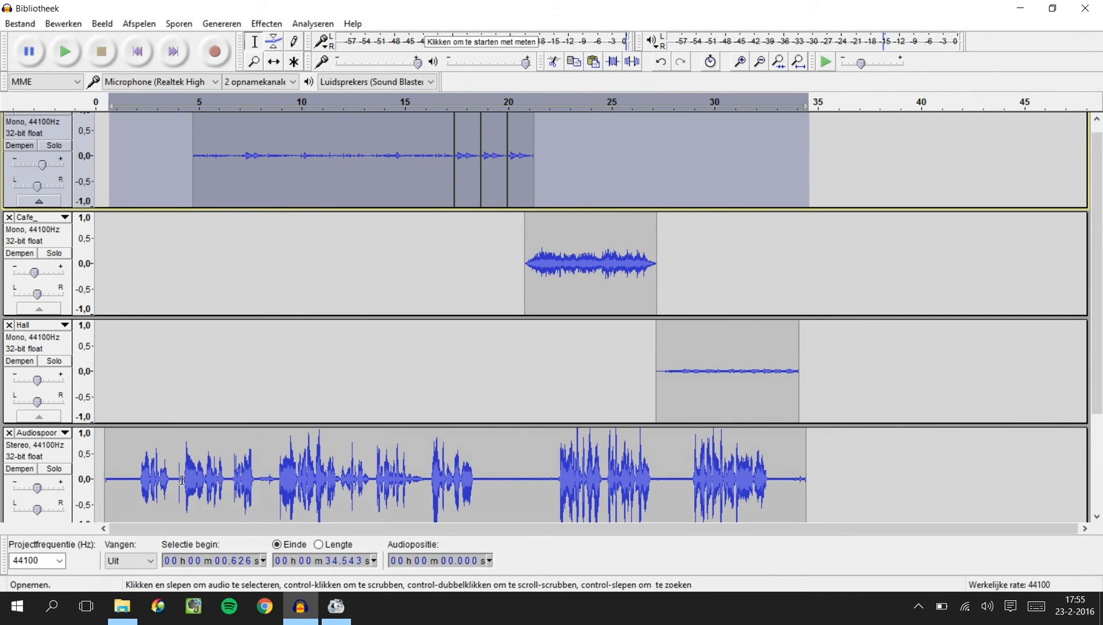
# Step: Play the full mix with the new recording from about 0.3 s through the end of the Hall clip
pyautogui.click(172, 195)
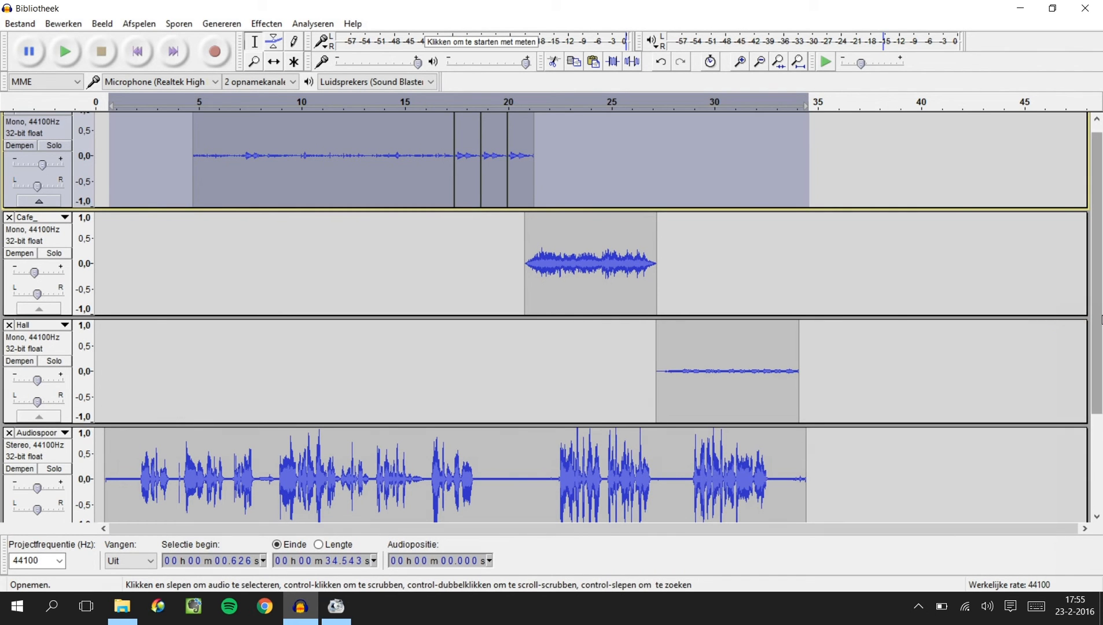
pyautogui.moveTo(1102, 319); pyautogui.dragTo(1102, 393)
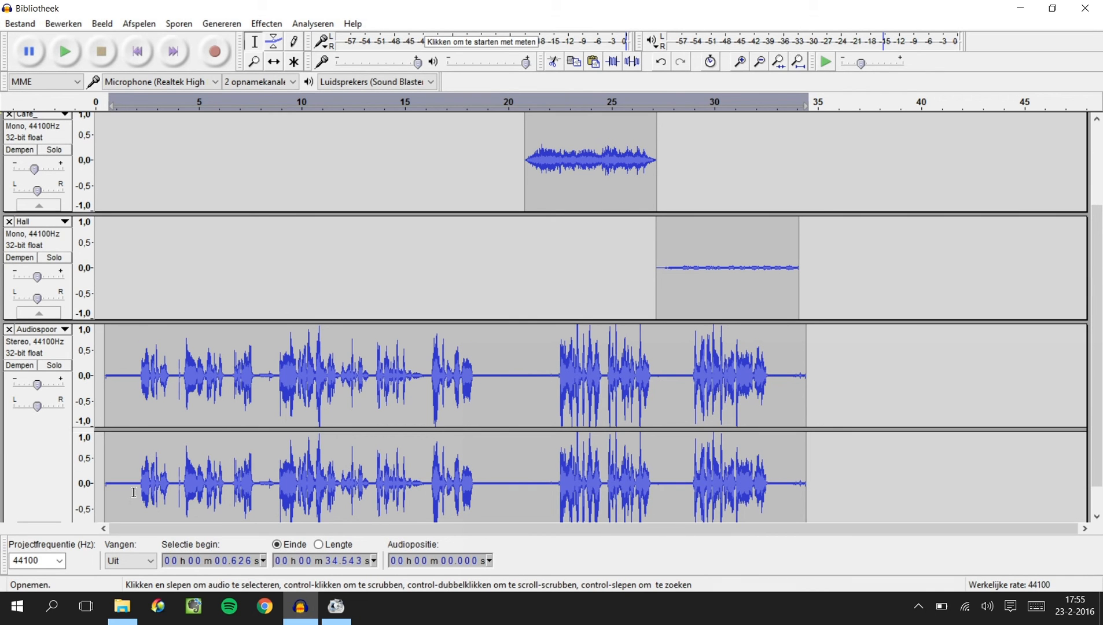
pyautogui.moveTo(1097, 406); pyautogui.dragTo(1096, 324)
pyautogui.click(103, 190)
pyautogui.press('space')
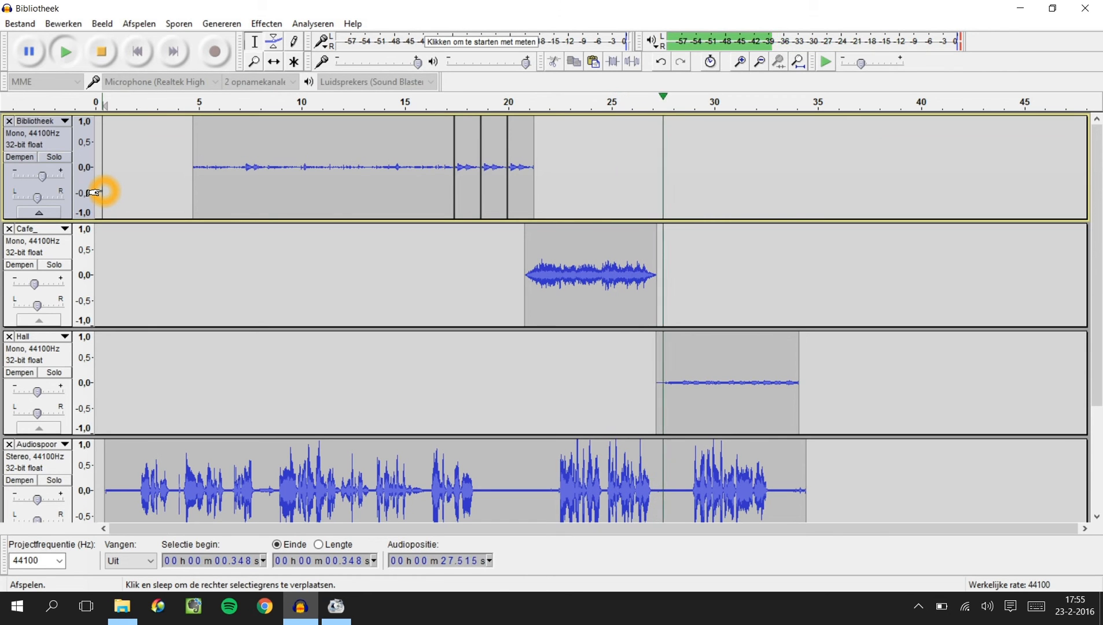
pyautogui.press('space')
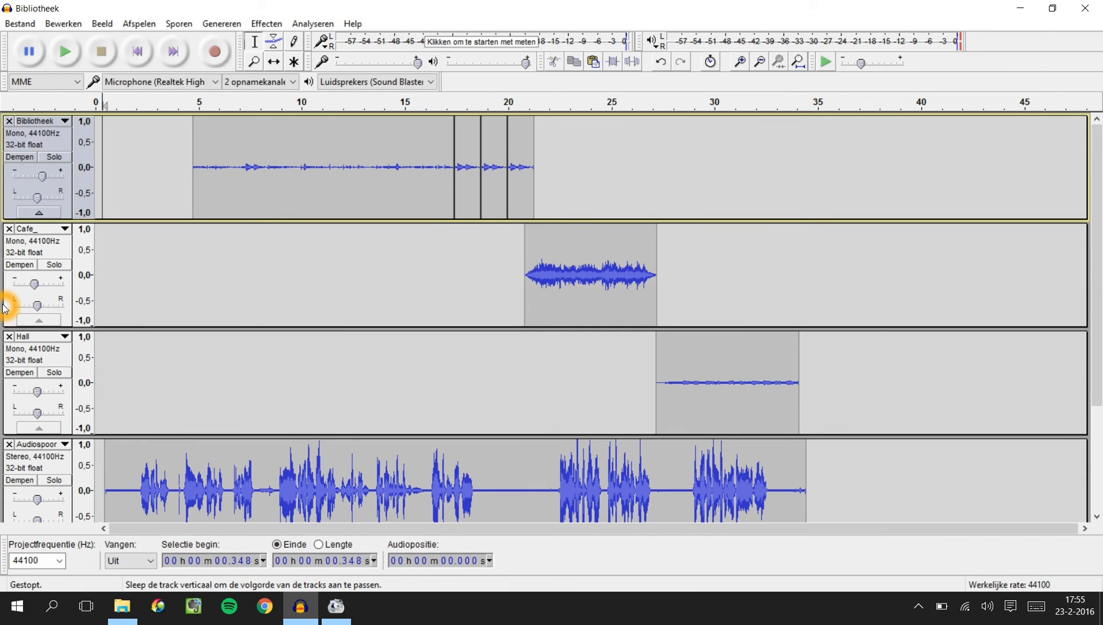
# Step: Start exporting the audio with WAV (Microsoft) signed 16-bit PCM as the file format
pyautogui.click(20, 24)
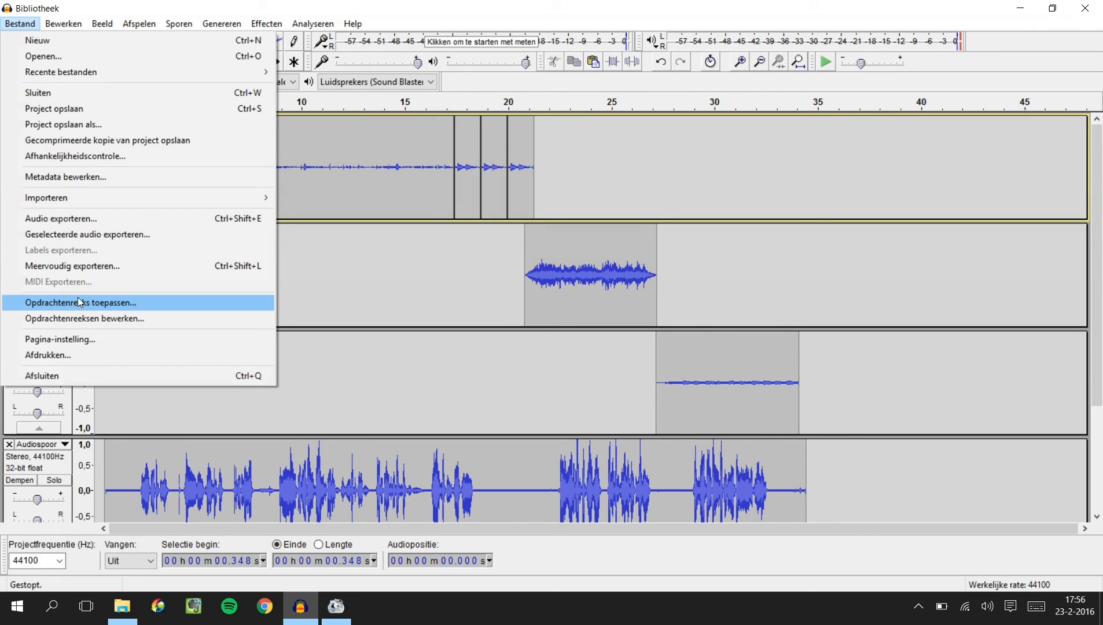
pyautogui.click(184, 226)
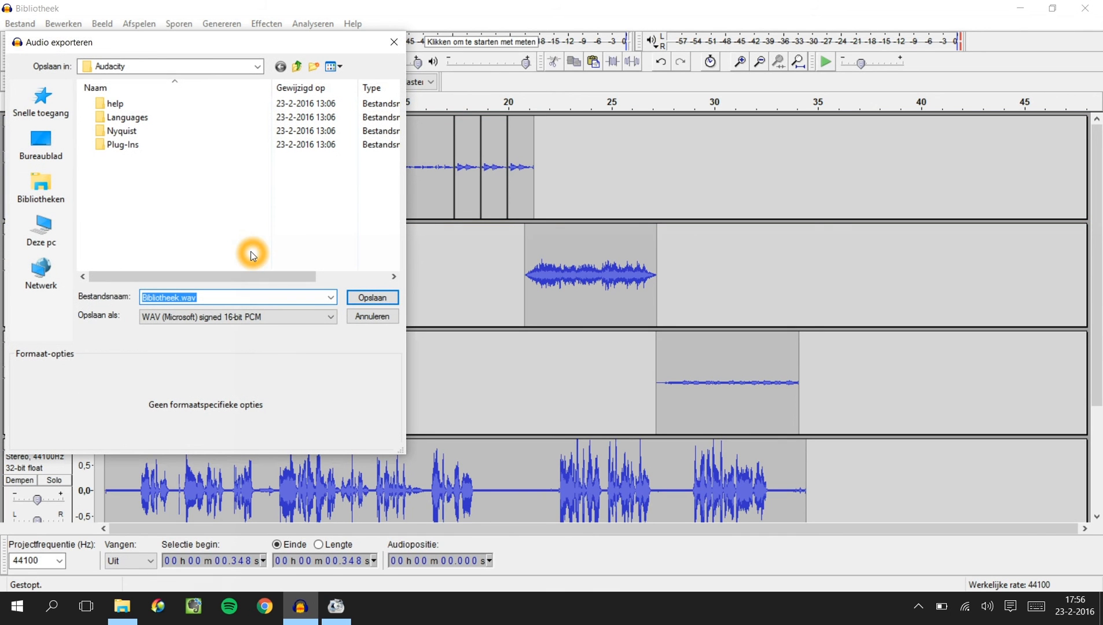
pyautogui.click(296, 337)
pyautogui.click(231, 316)
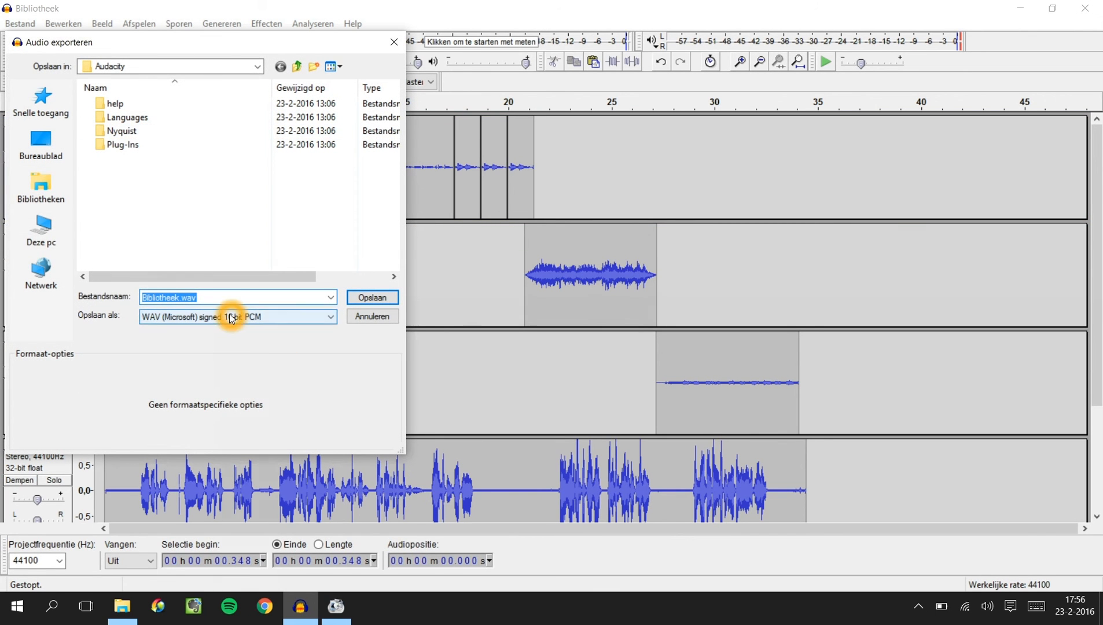
# Step: Choose the G: drive as the export location, save as Bibliotheek.wav and accept mixing the tracks to stereo
pyautogui.click(54, 196)
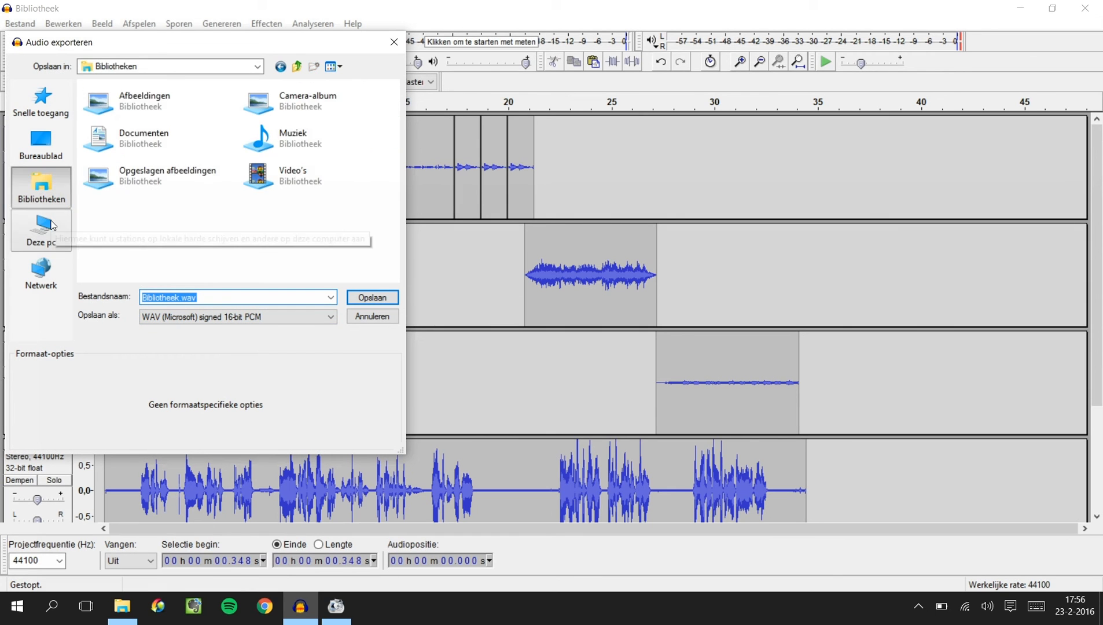
pyautogui.click(52, 224)
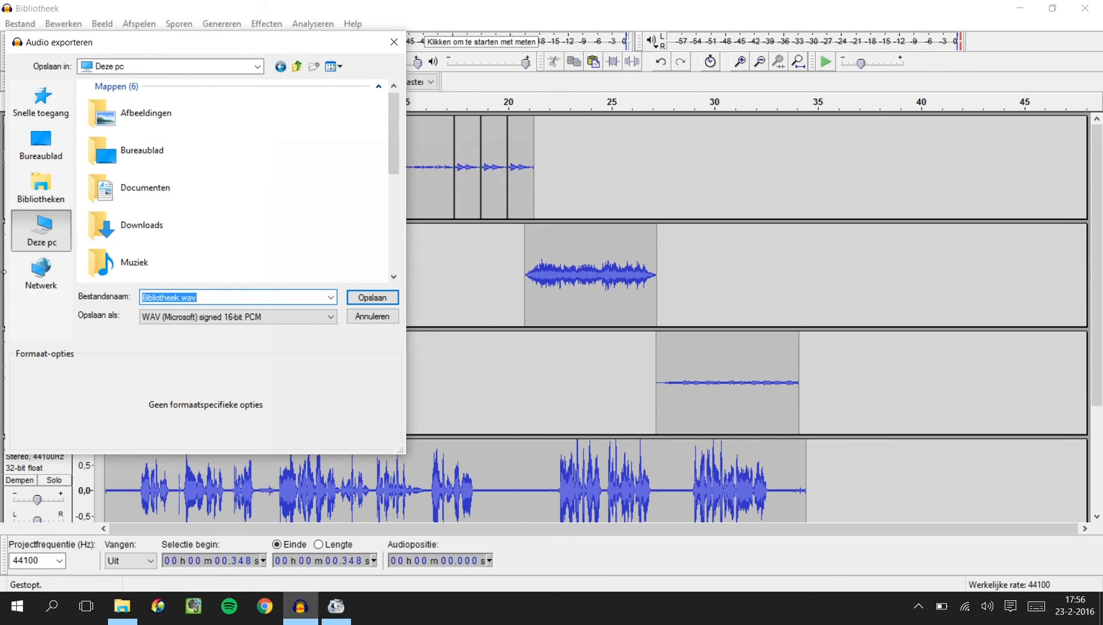
pyautogui.click(41, 188)
pyautogui.click(141, 68)
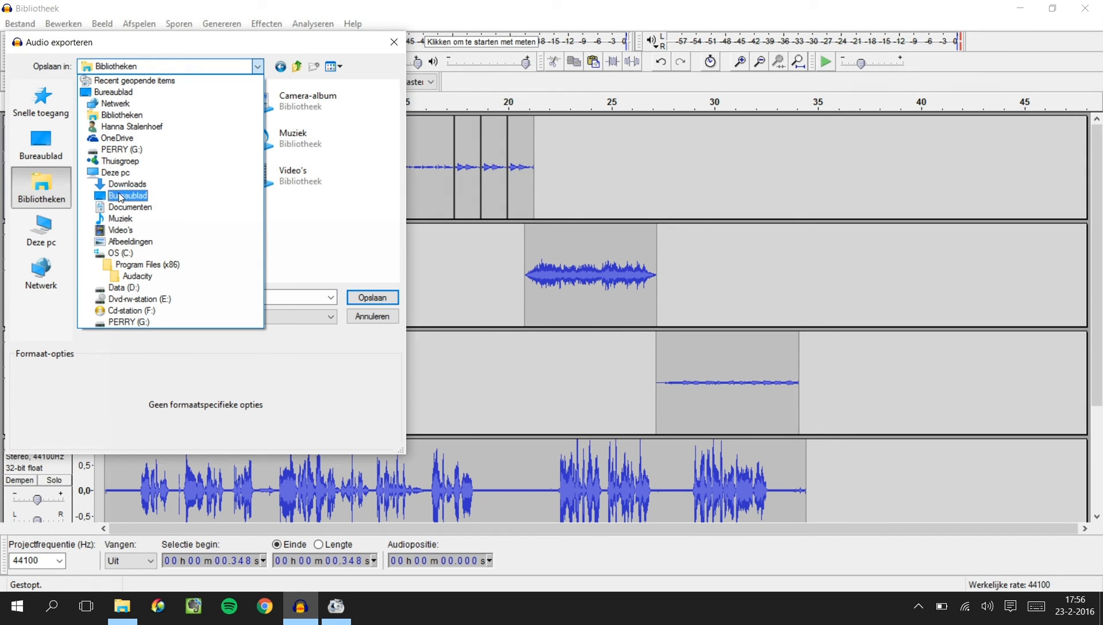
pyautogui.click(112, 153)
pyautogui.click(216, 290)
pyautogui.click(322, 317)
pyautogui.click(371, 298)
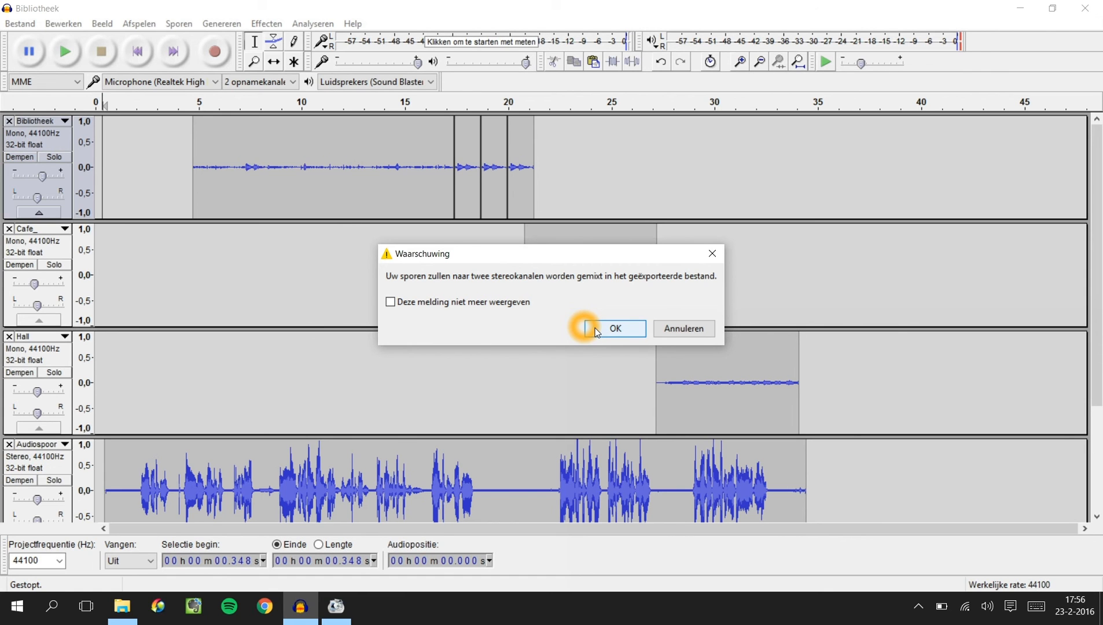
pyautogui.click(610, 332)
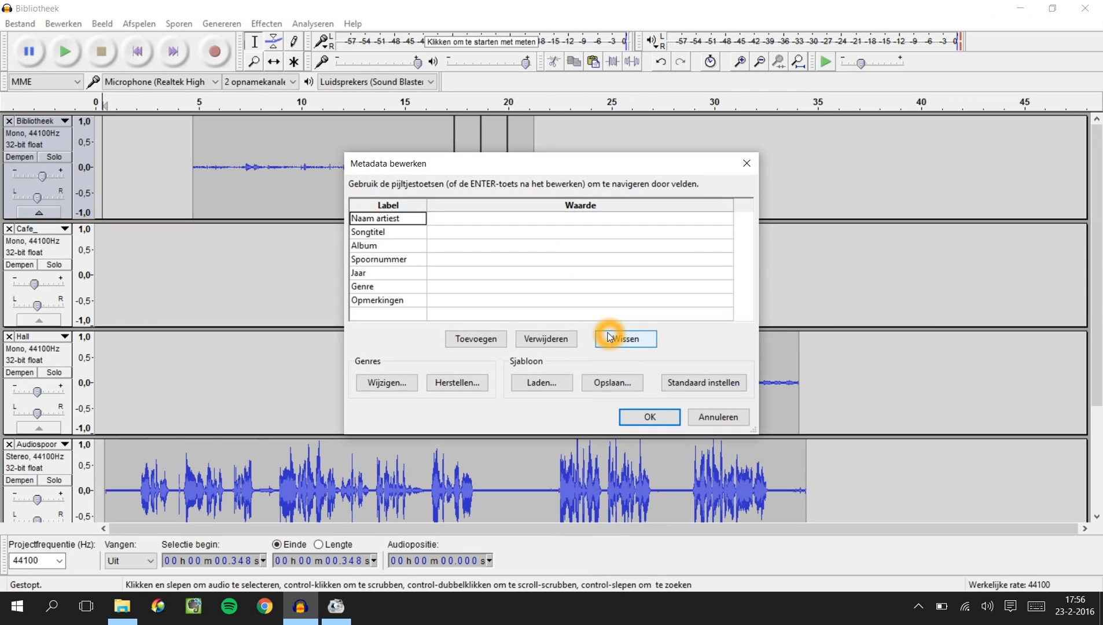
# Step: Fill in the artist name, song title "My day in the libary" and album "VA 2016" as metadata, and complete the export
pyautogui.click(466, 222)
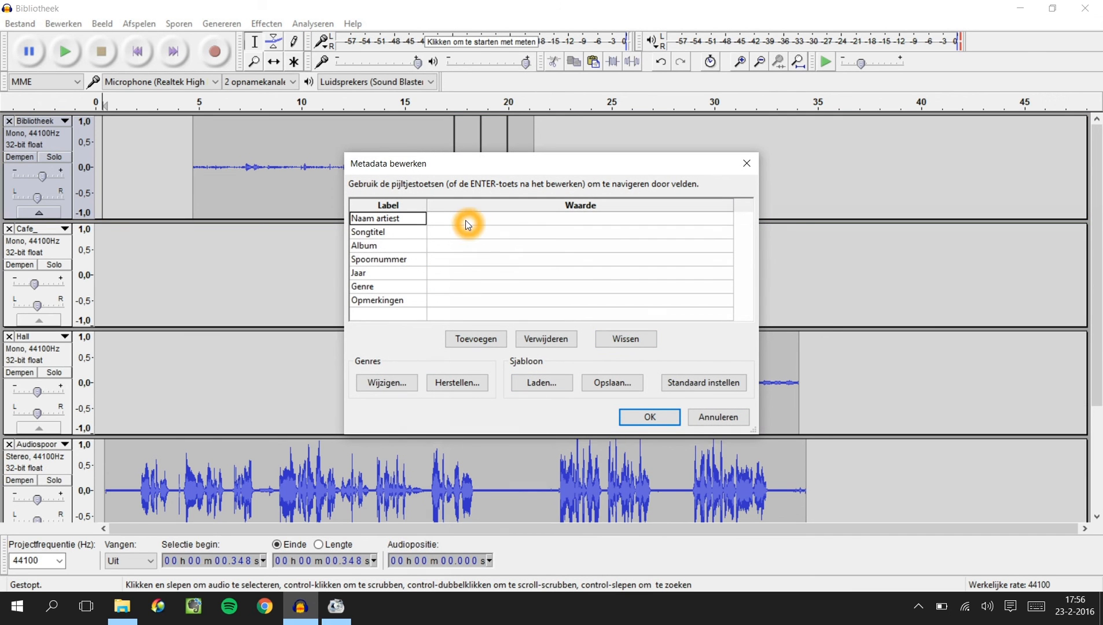
pyautogui.click(465, 222)
pyautogui.click(466, 221)
pyautogui.write('Hanna')
pyautogui.click(453, 237)
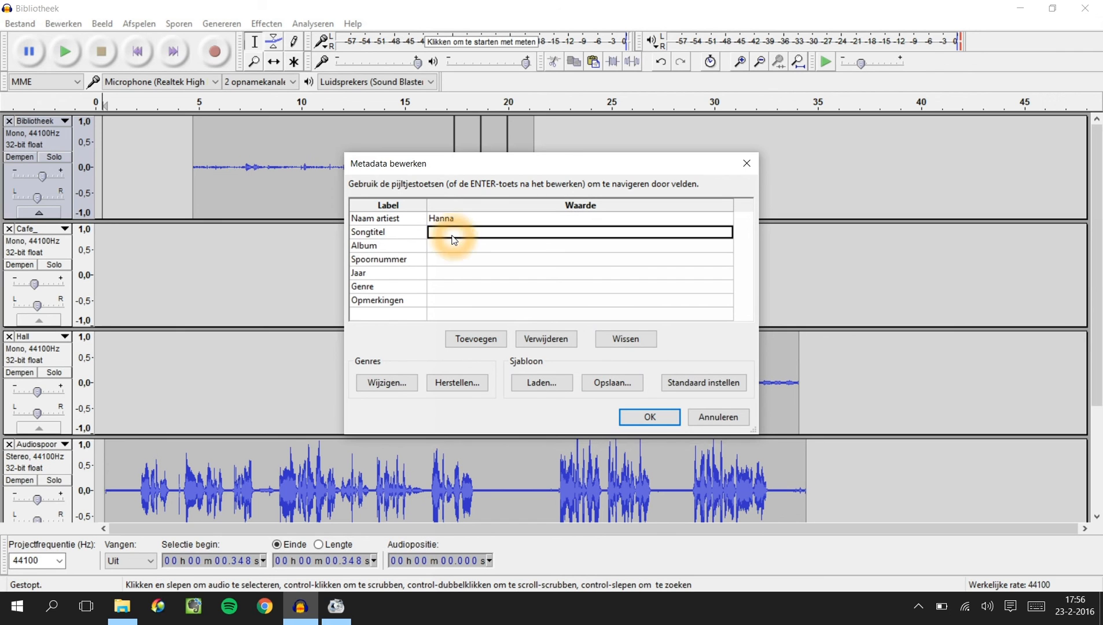
pyautogui.write('My day in the libary')
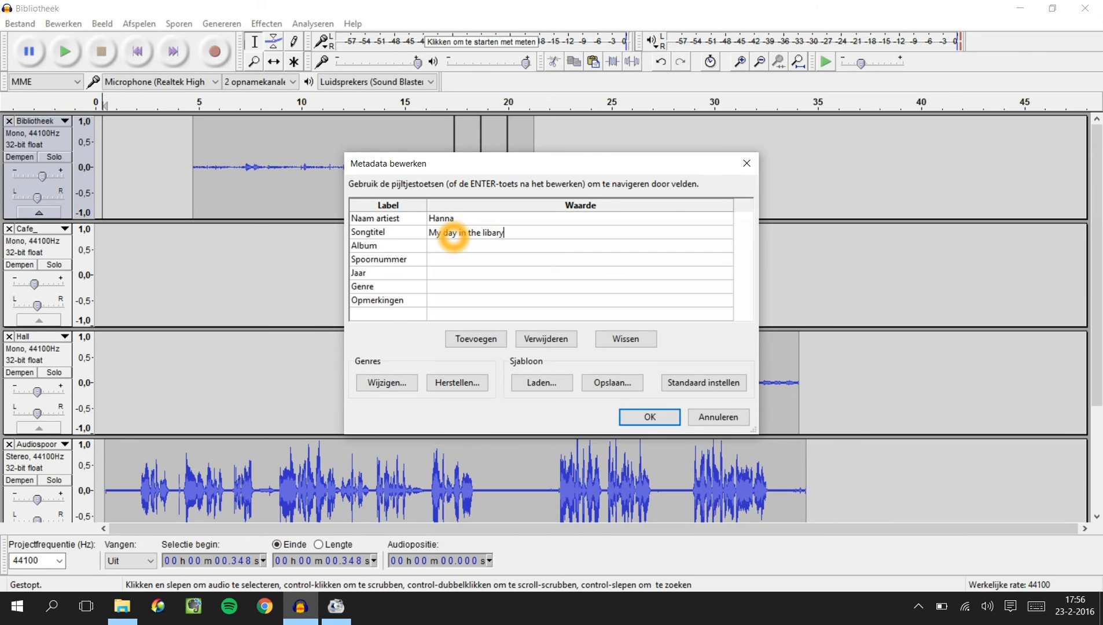
pyautogui.click(450, 248)
pyautogui.write('VA 2016')
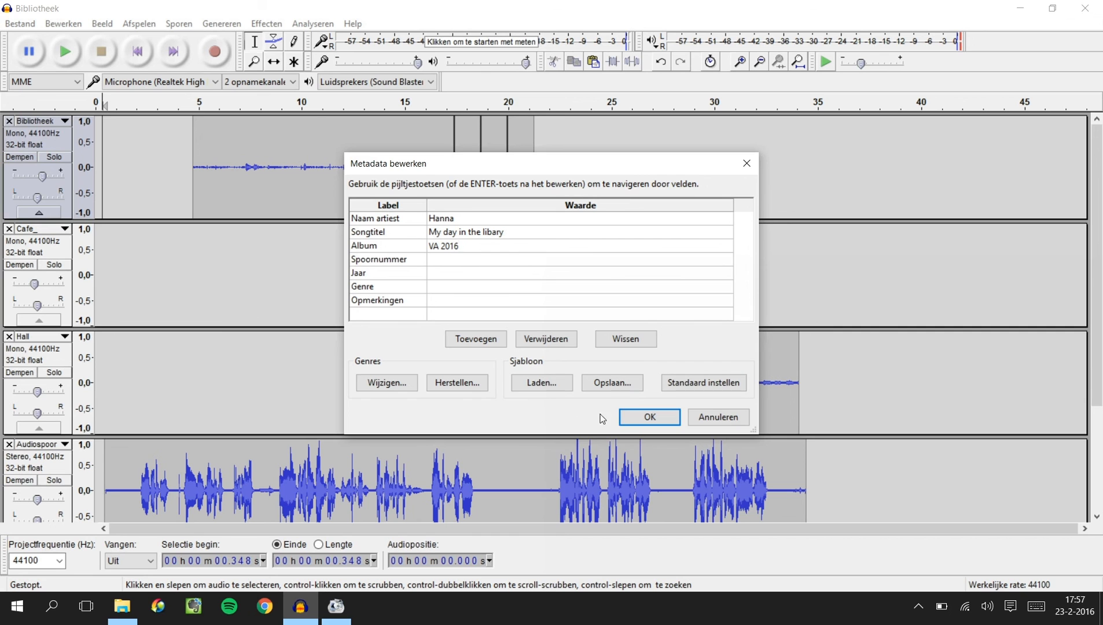
pyautogui.click(636, 417)
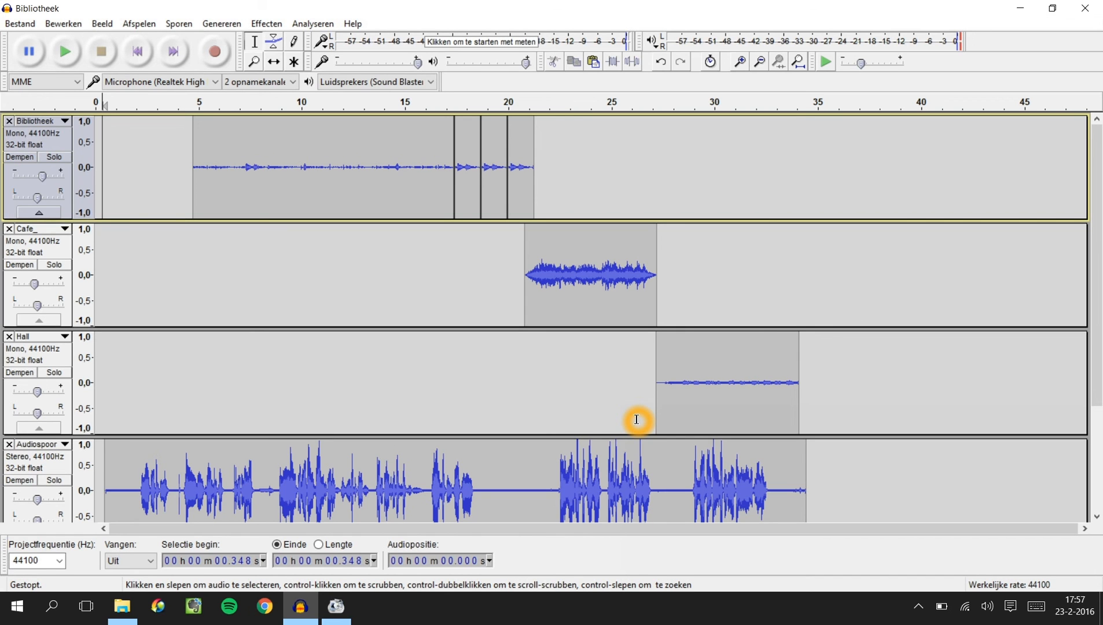
# Step: Switch to File Explorer and open the G: drive to find the exported file
pyautogui.click(122, 612)
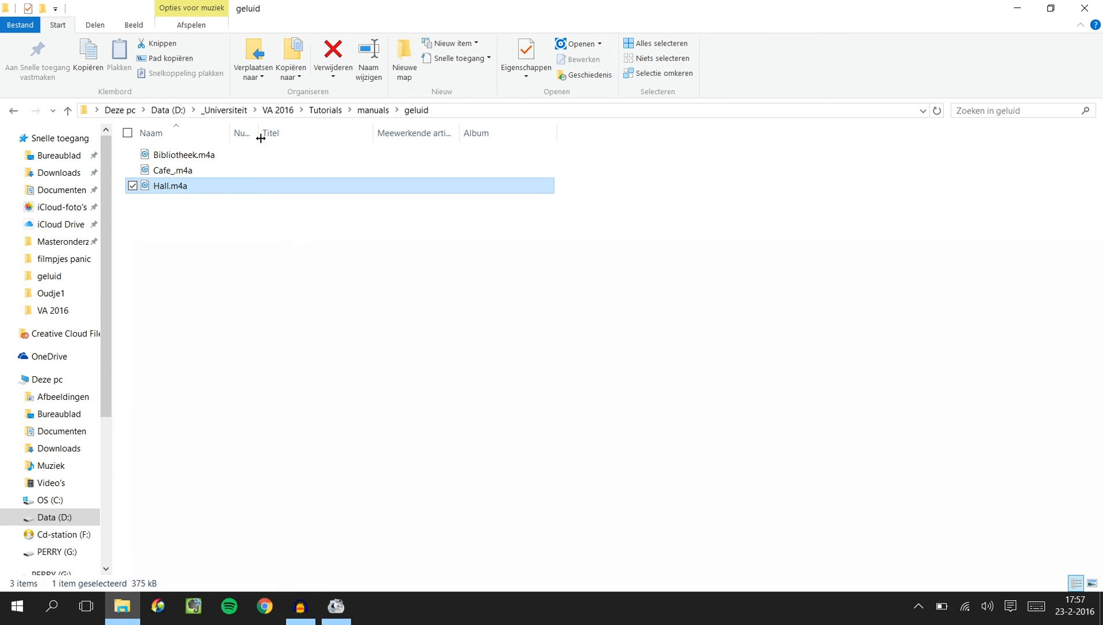
pyautogui.click(289, 111)
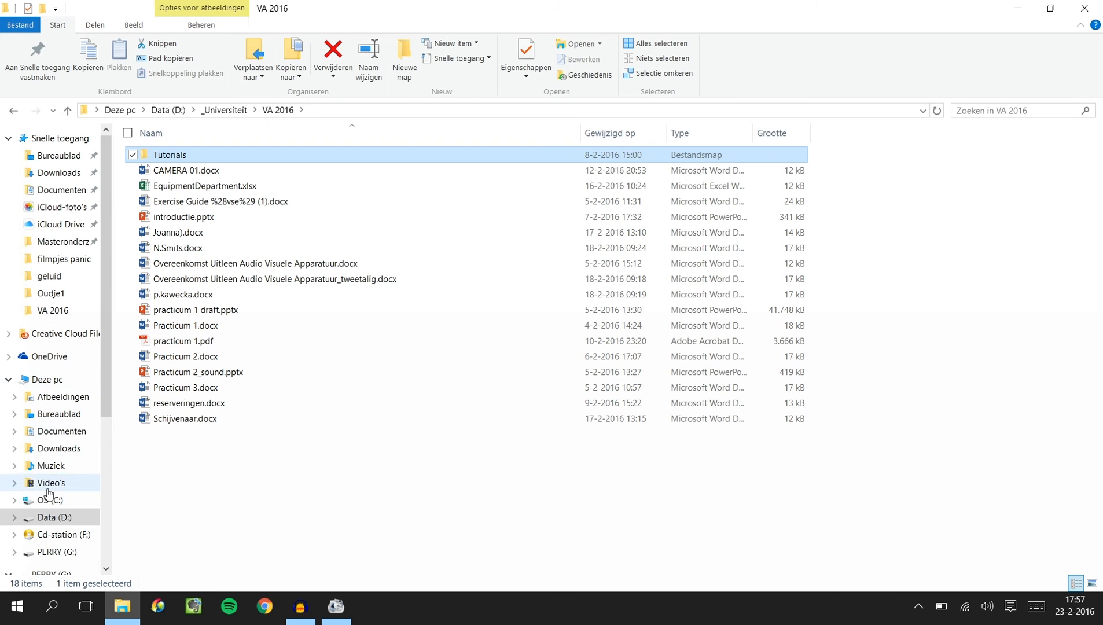
pyautogui.click(46, 553)
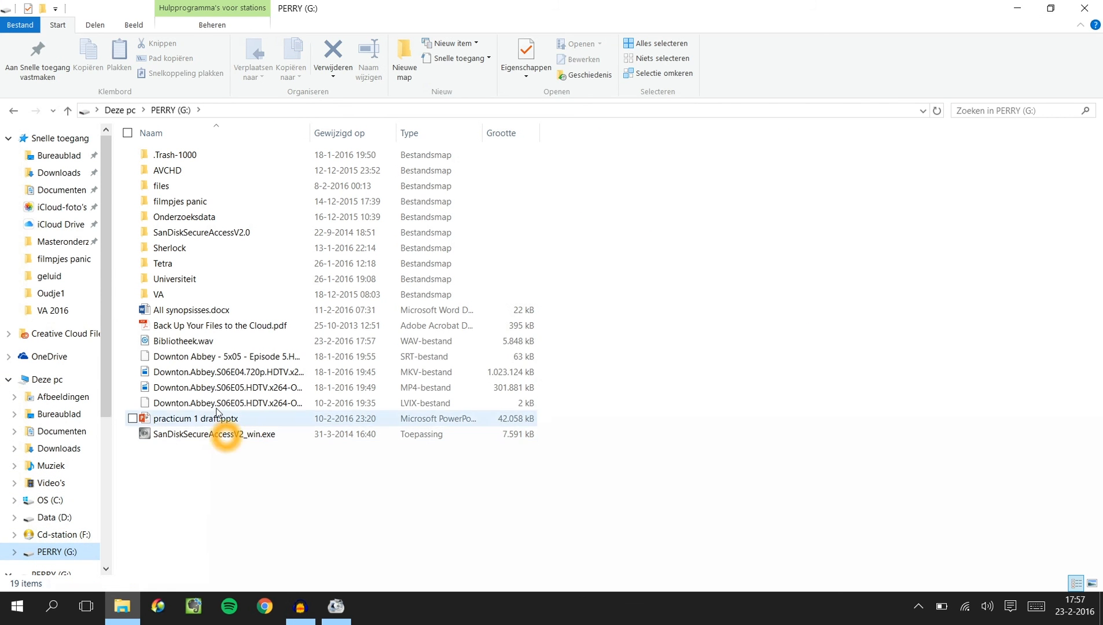
# Step: Play the exported Bibliotheek.wav to check it, pause playback and close the music player
pyautogui.doubleClick(183, 341)
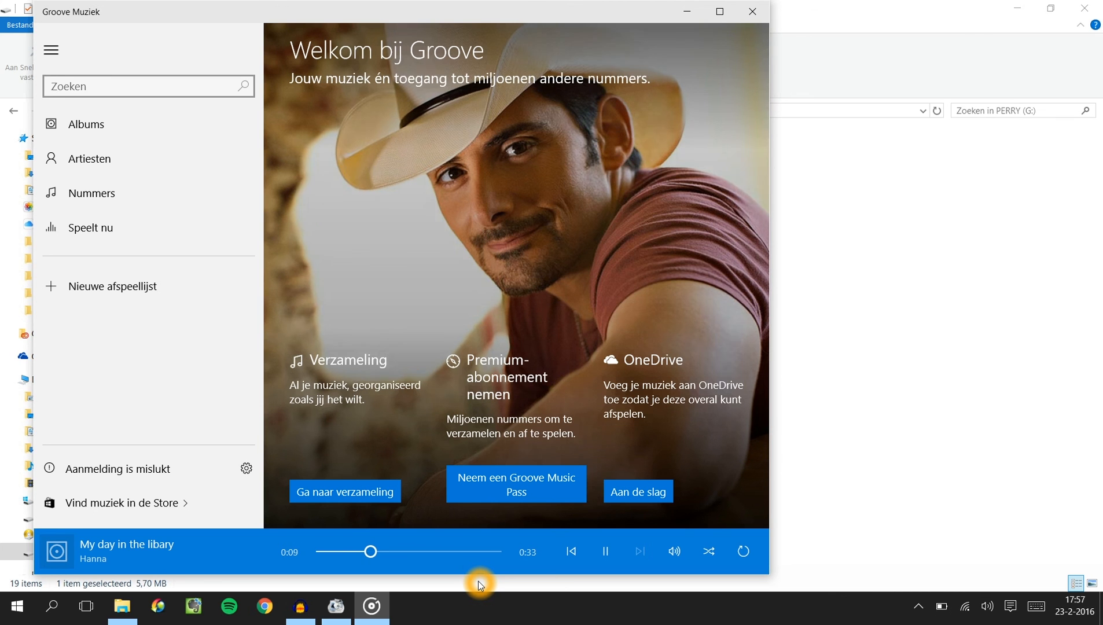
pyautogui.press('Return')
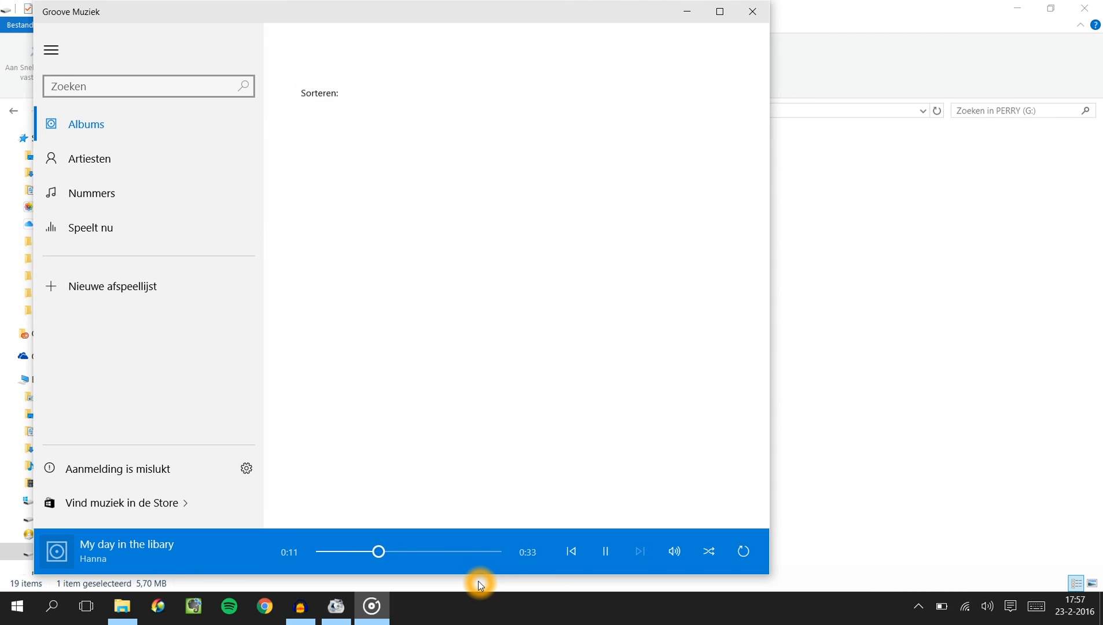
pyautogui.click(607, 552)
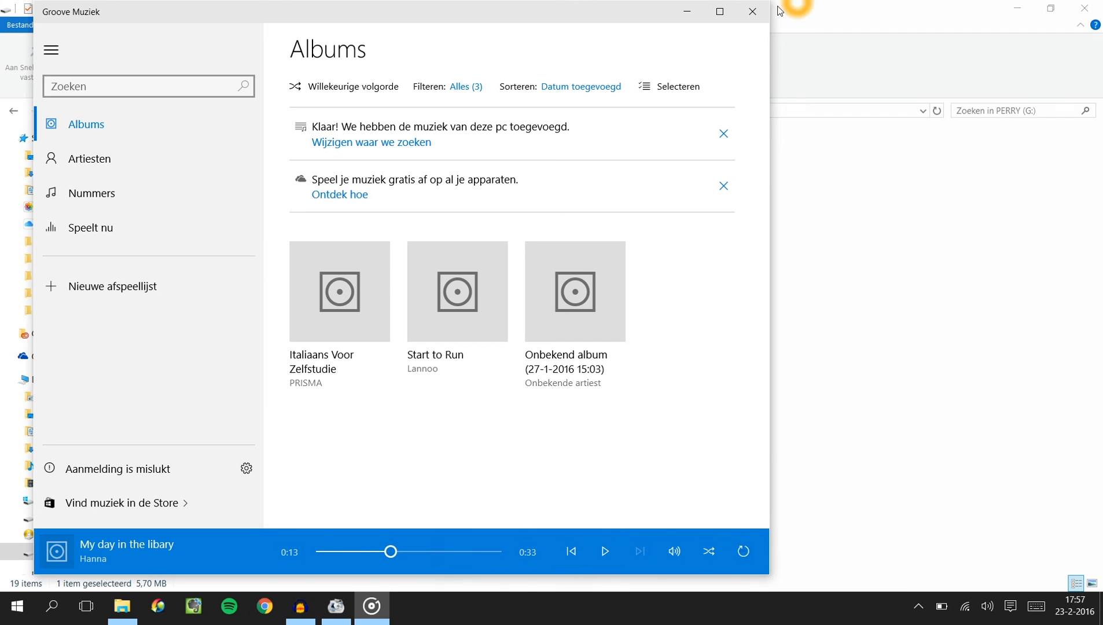
pyautogui.click(753, 11)
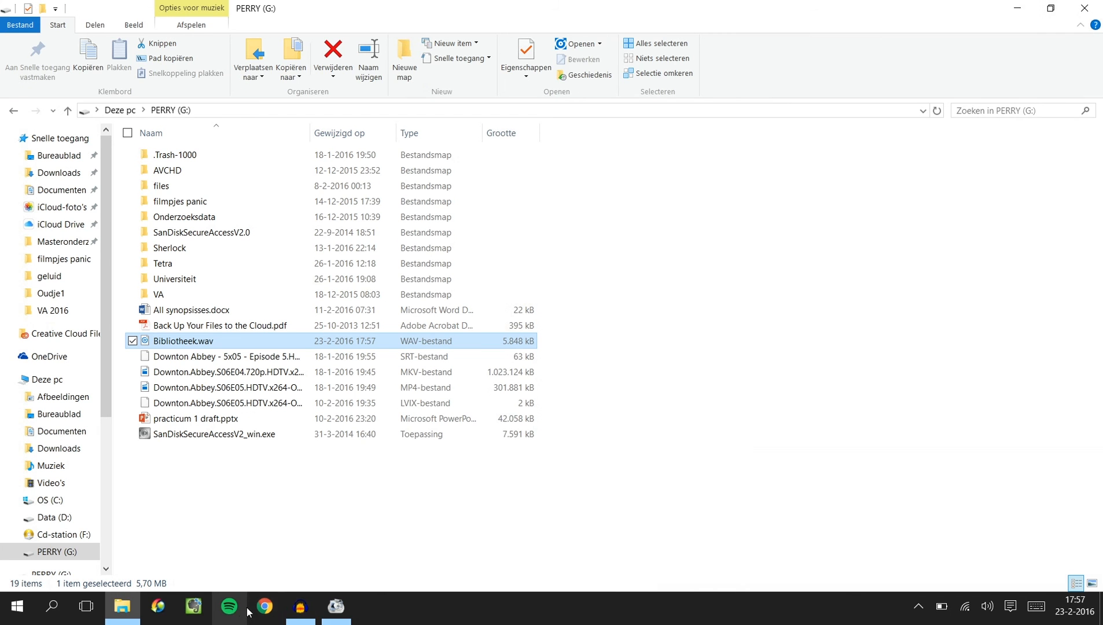
pyautogui.click(315, 606)
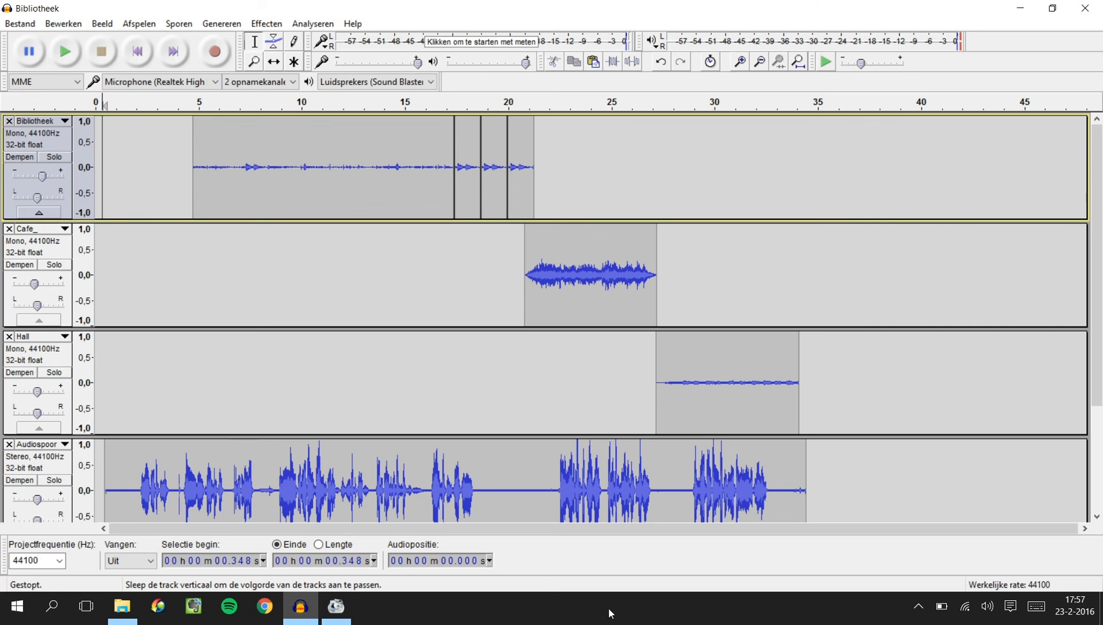
pyautogui.click(916, 606)
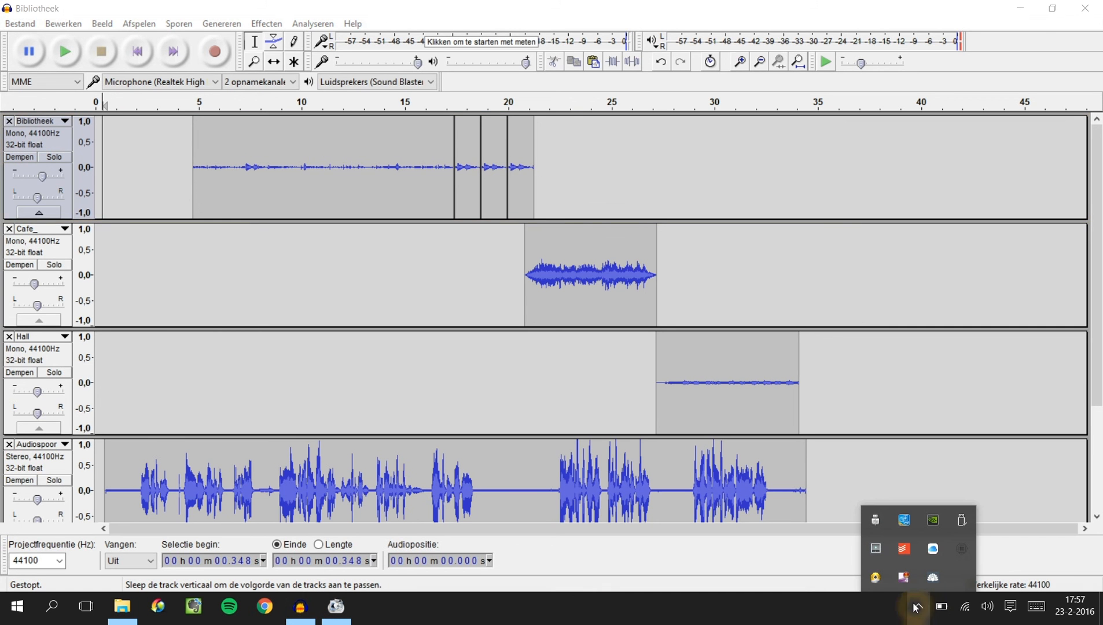
pyautogui.rightClick(903, 574)
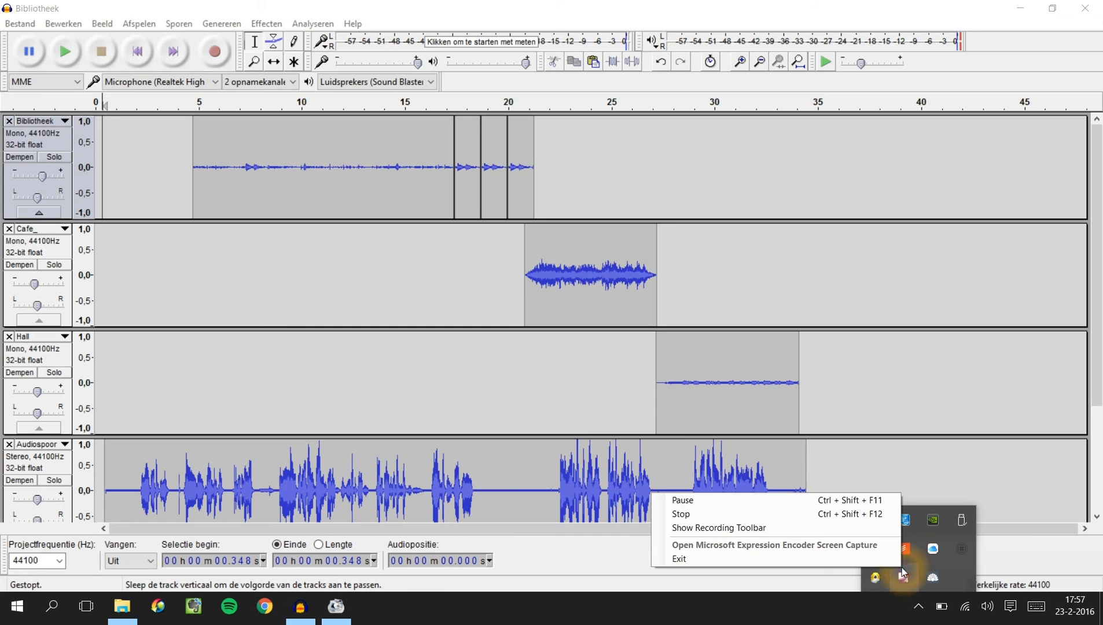